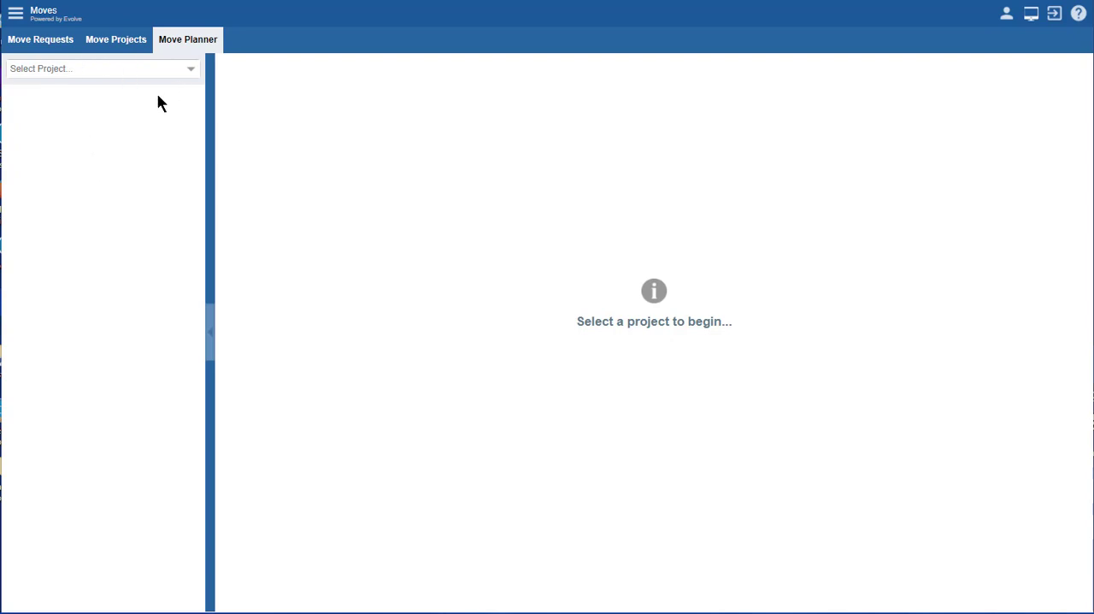
Step: Open the Space Plan for floor 1 of 8 Harrison Avenue, Building 1 in the Harrison Reconfigure project
{"action": "left_click", "coordinate": [191, 72]}
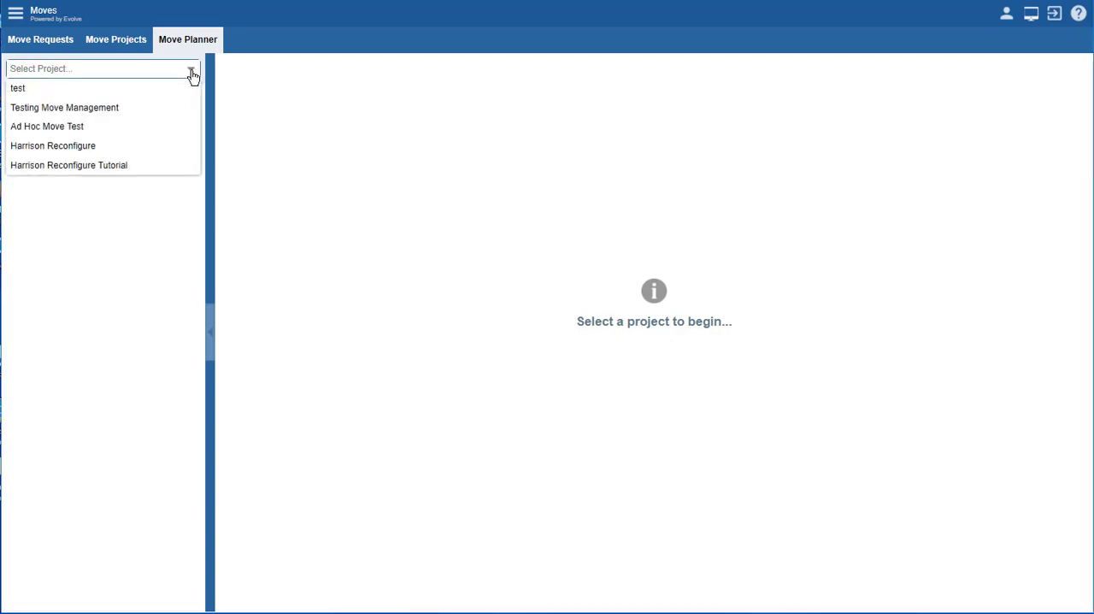
{"action": "left_click", "coordinate": [65, 147]}
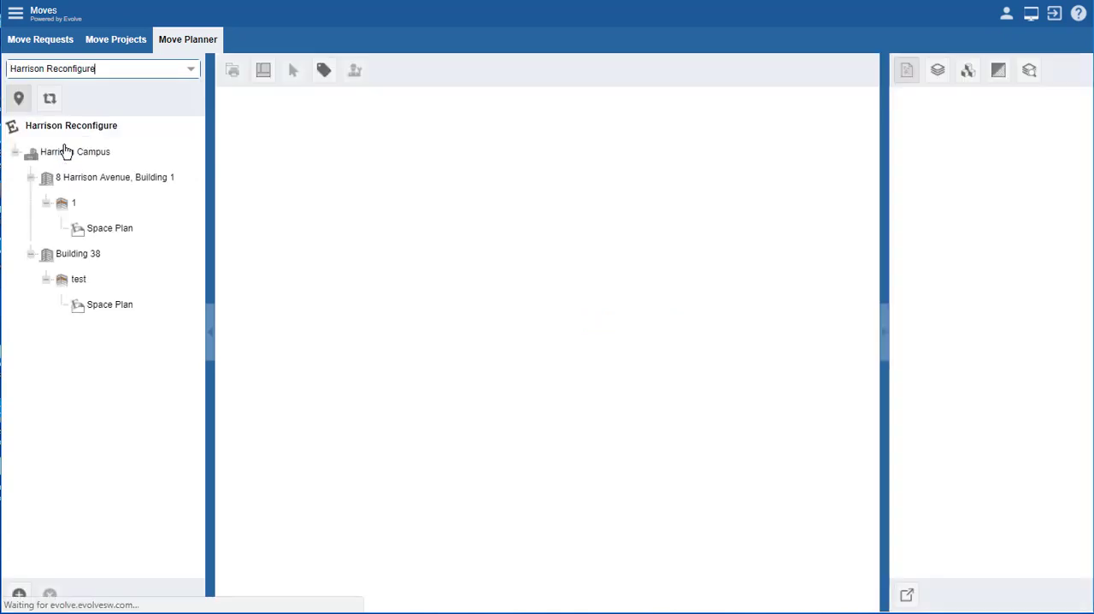
{"action": "left_click", "coordinate": [105, 230]}
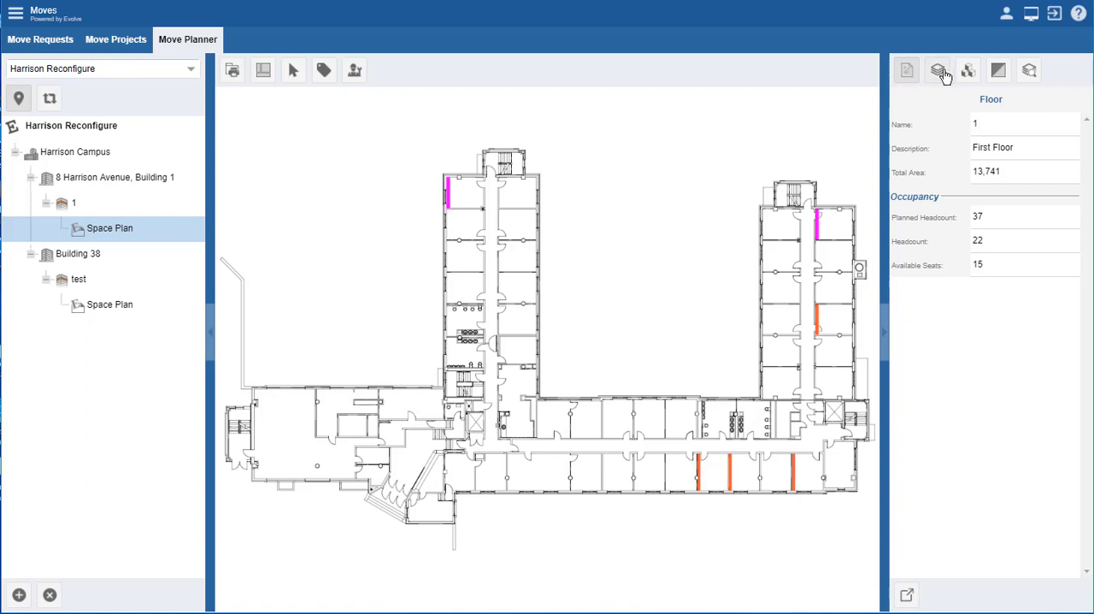
Step: Show all manual highlights and the dynamic Currently Occupied Spaces highlight on the floor plan
{"action": "left_click", "coordinate": [1000, 75]}
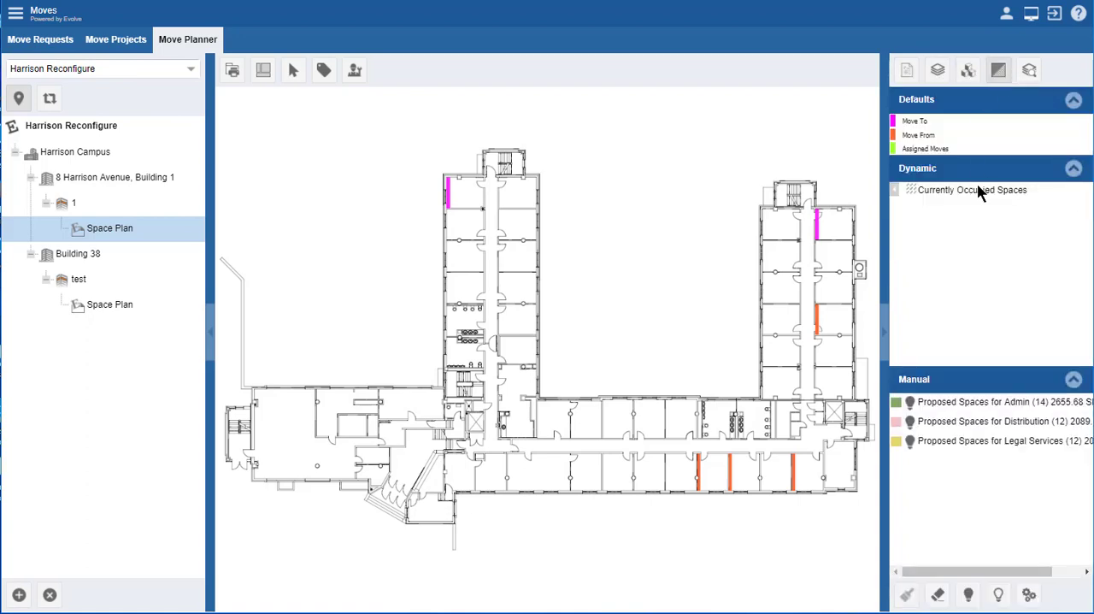
{"action": "left_click", "coordinate": [998, 596]}
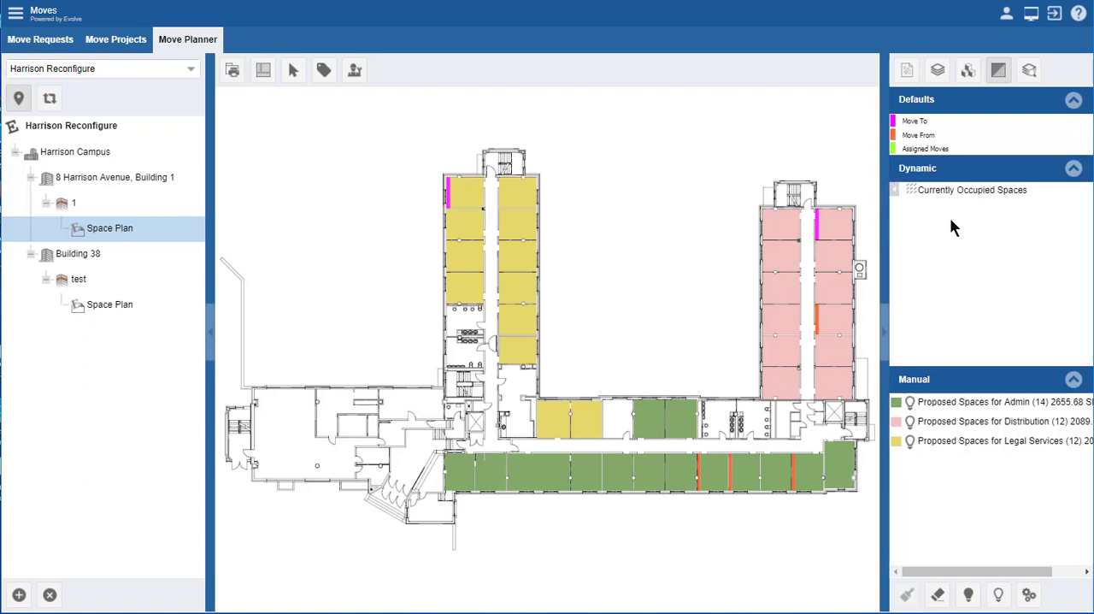
{"action": "left_click", "coordinate": [895, 193]}
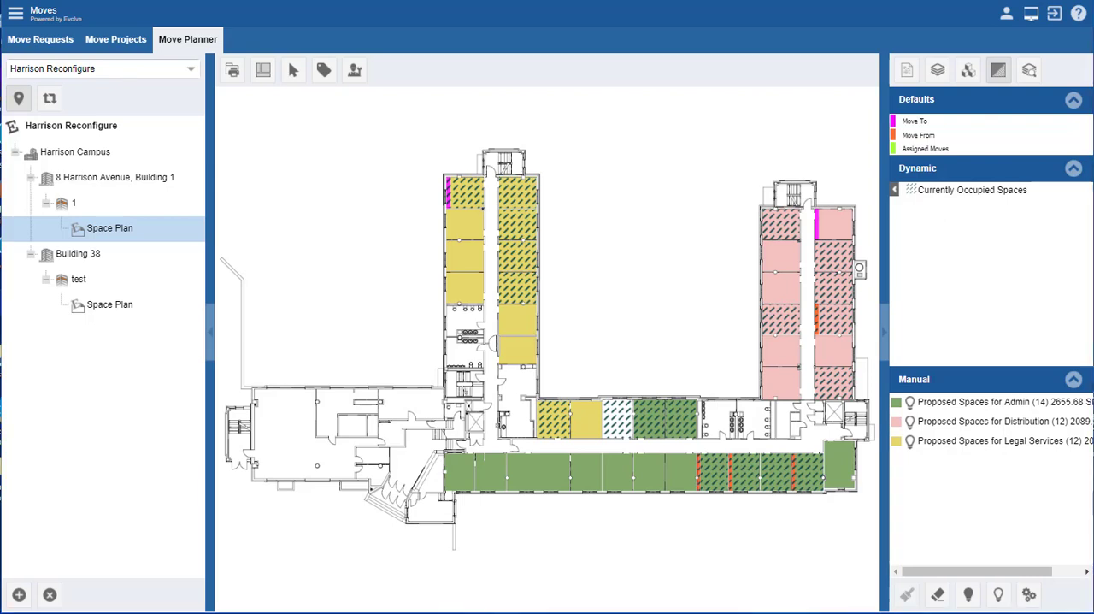
Step: Turn on the space labels and hide the Currently Occupied Spaces highlight to read the rooms in the Legal Services wing
{"action": "left_click", "coordinate": [291, 73]}
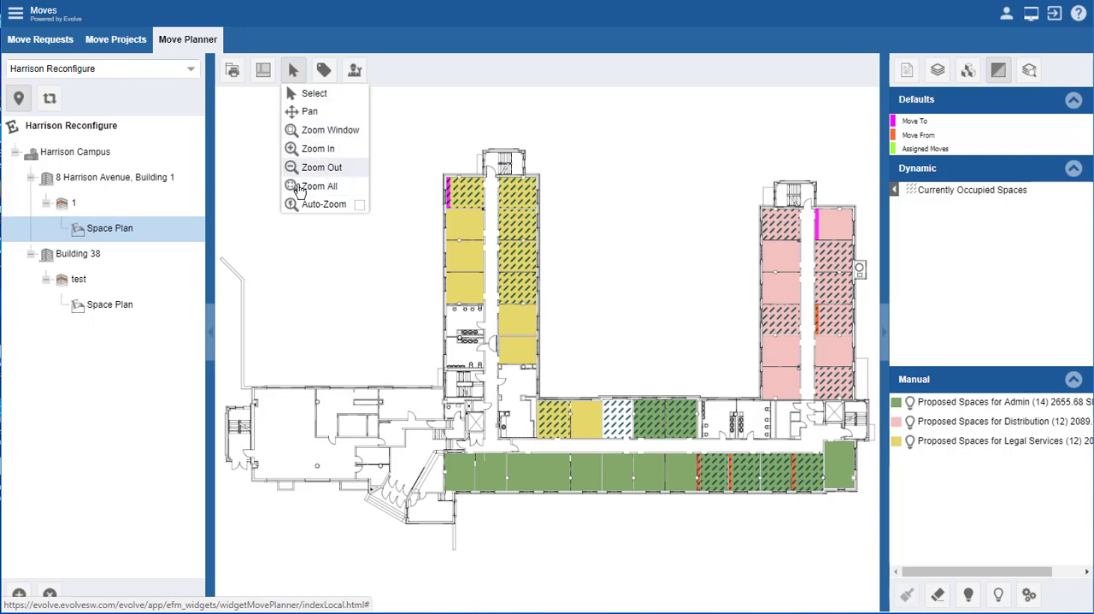
{"action": "left_click", "coordinate": [323, 72]}
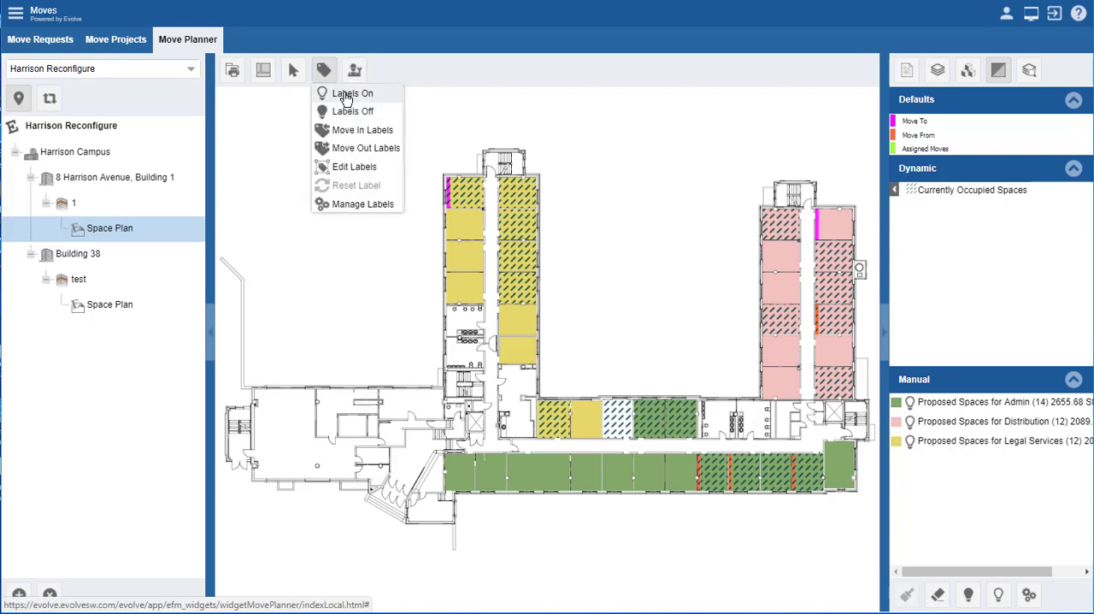
{"action": "left_click", "coordinate": [344, 96]}
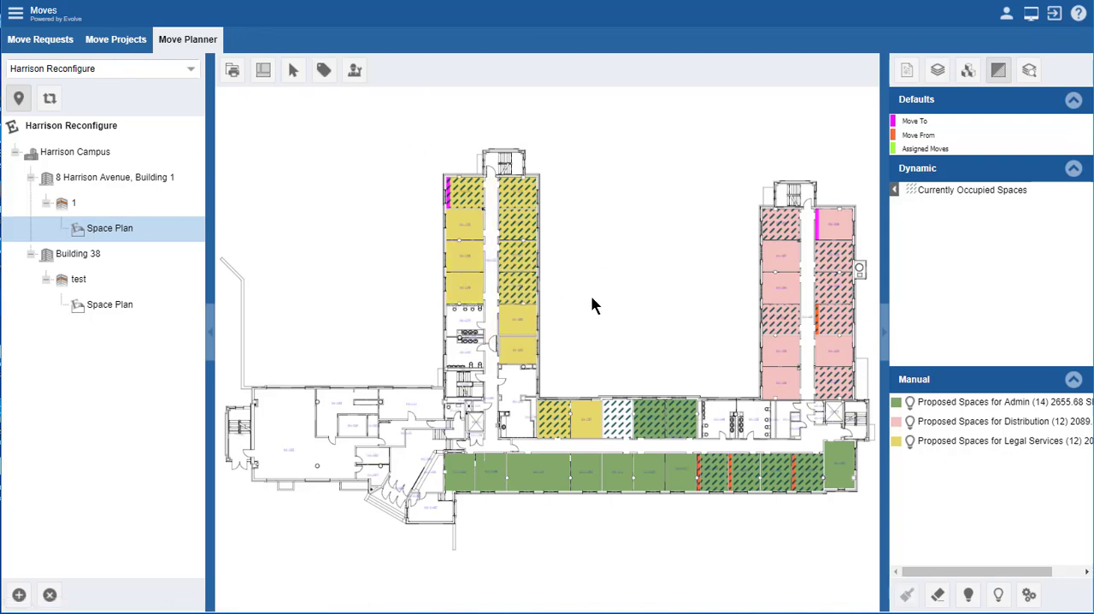
{"action": "scroll", "coordinate": [552, 265], "scroll_direction": "up", "scroll_amount": 5}
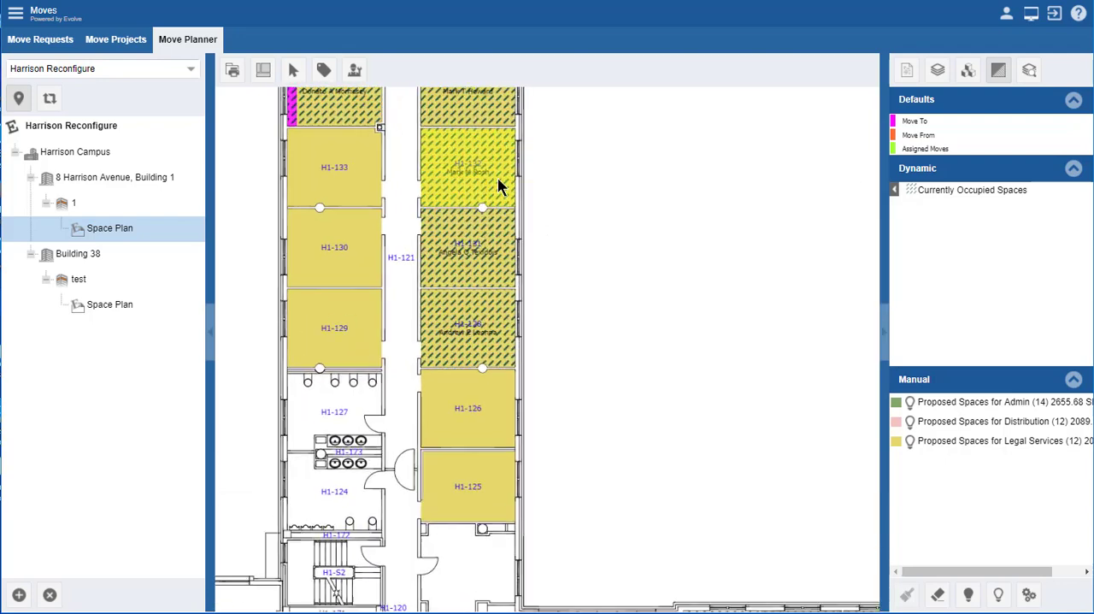
{"action": "scroll", "coordinate": [513, 190], "scroll_direction": "up", "scroll_amount": 1}
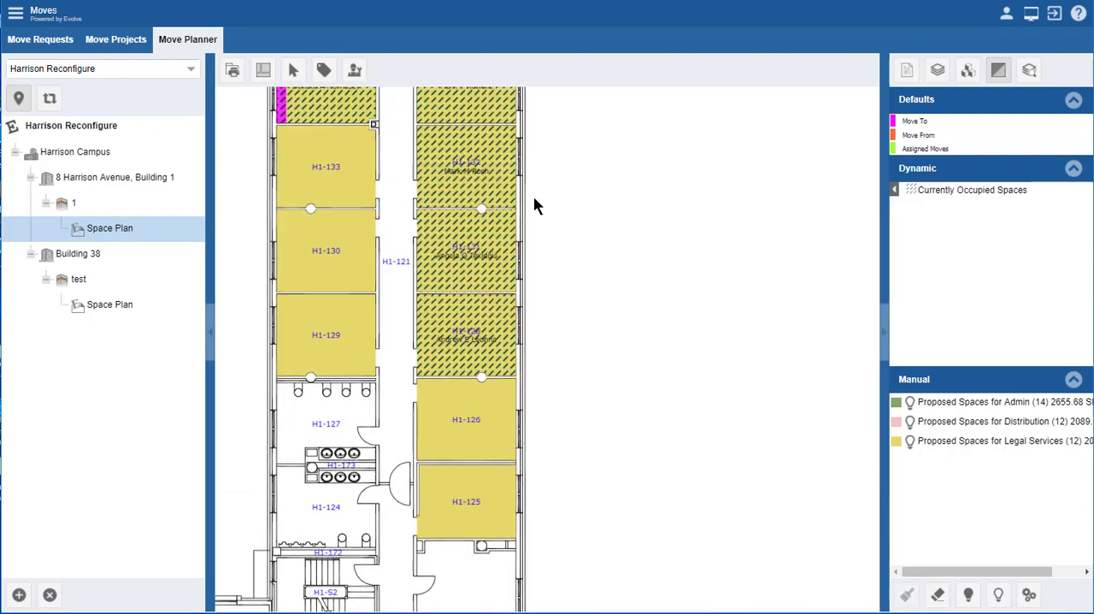
{"action": "left_click", "coordinate": [896, 195]}
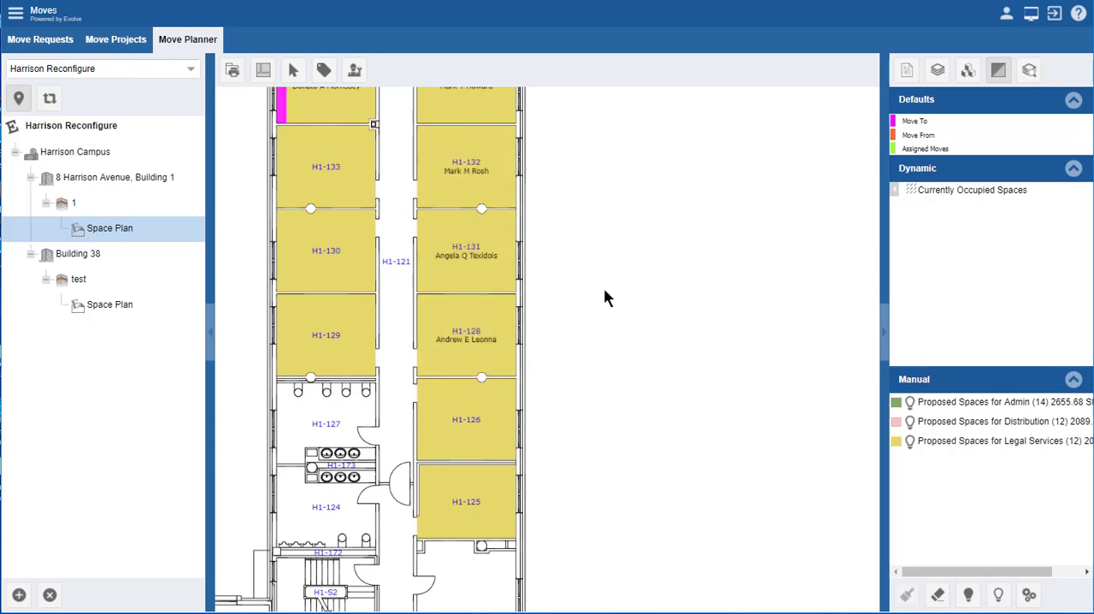
Step: Display the Move In labels to check the Legal Services wing, and switch the plan to the Move Out labels
{"action": "left_click", "coordinate": [324, 71]}
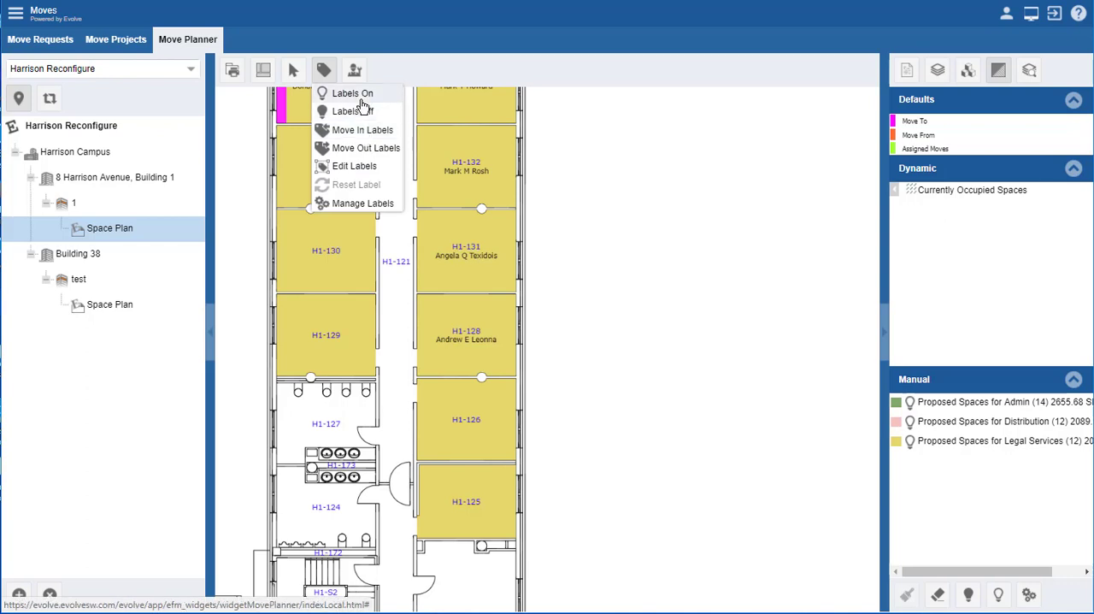
{"action": "left_click", "coordinate": [360, 132]}
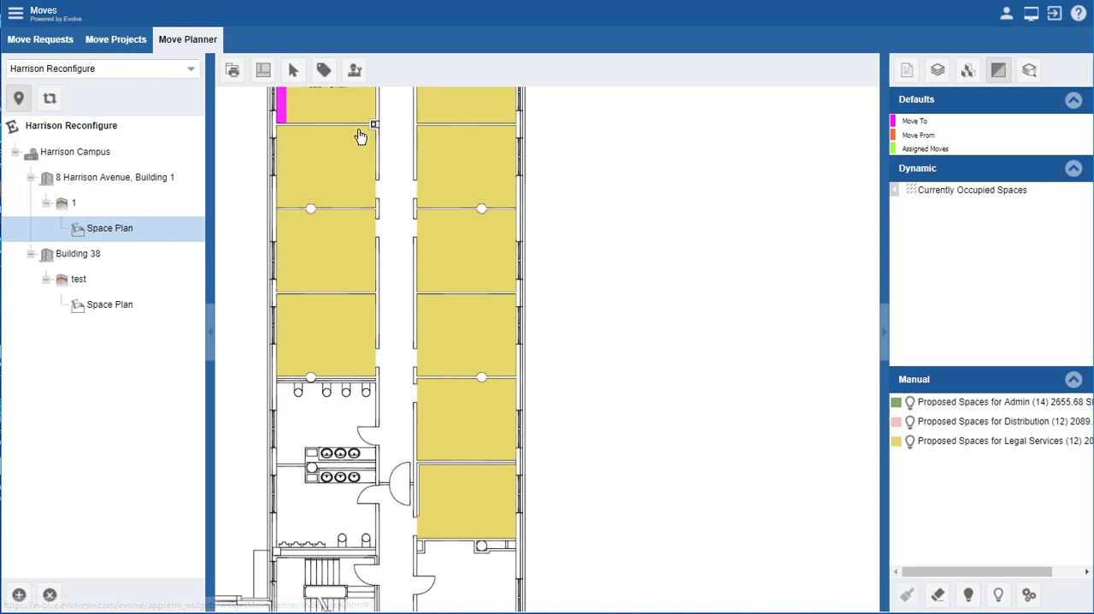
{"action": "right_click", "coordinate": [646, 313]}
{"action": "left_click", "coordinate": [668, 339]}
{"action": "left_click_drag", "start_coordinate": [598, 244], "coordinate": [611, 320]}
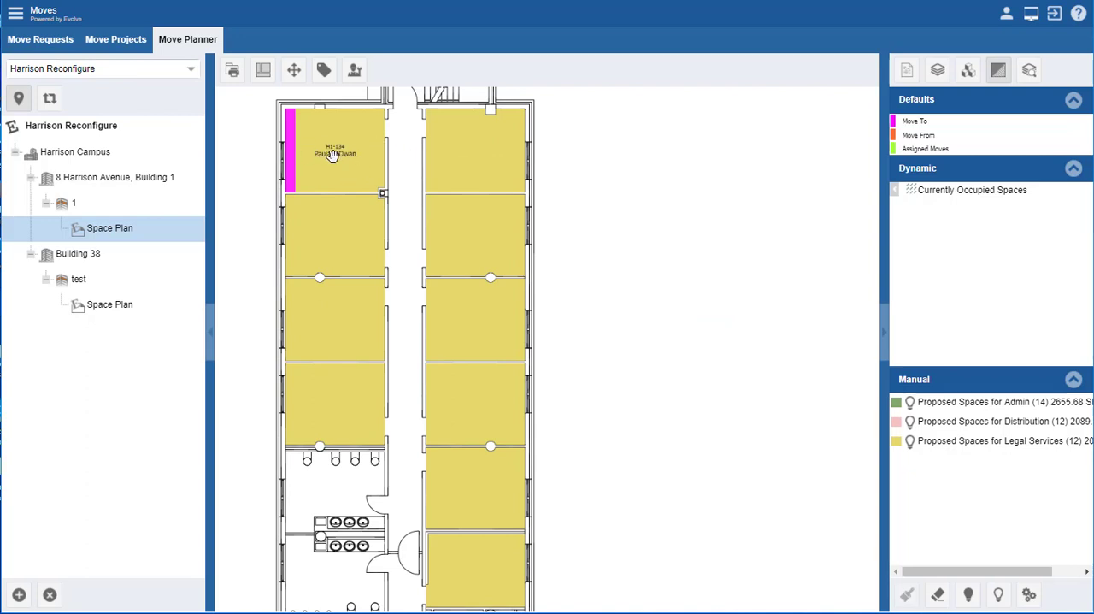
{"action": "left_click", "coordinate": [325, 71]}
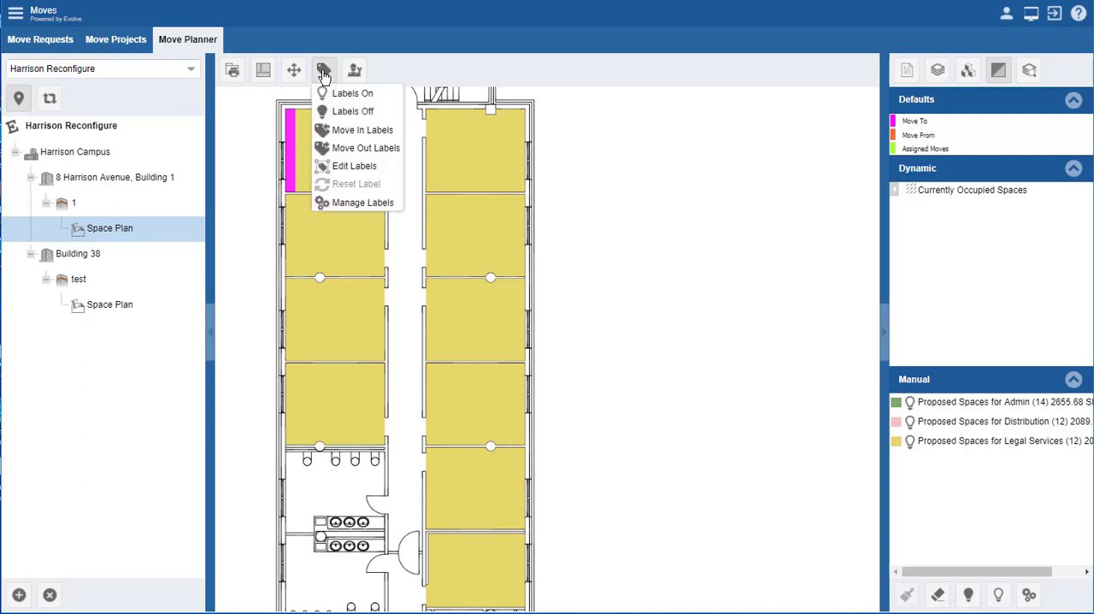
{"action": "left_click", "coordinate": [363, 147]}
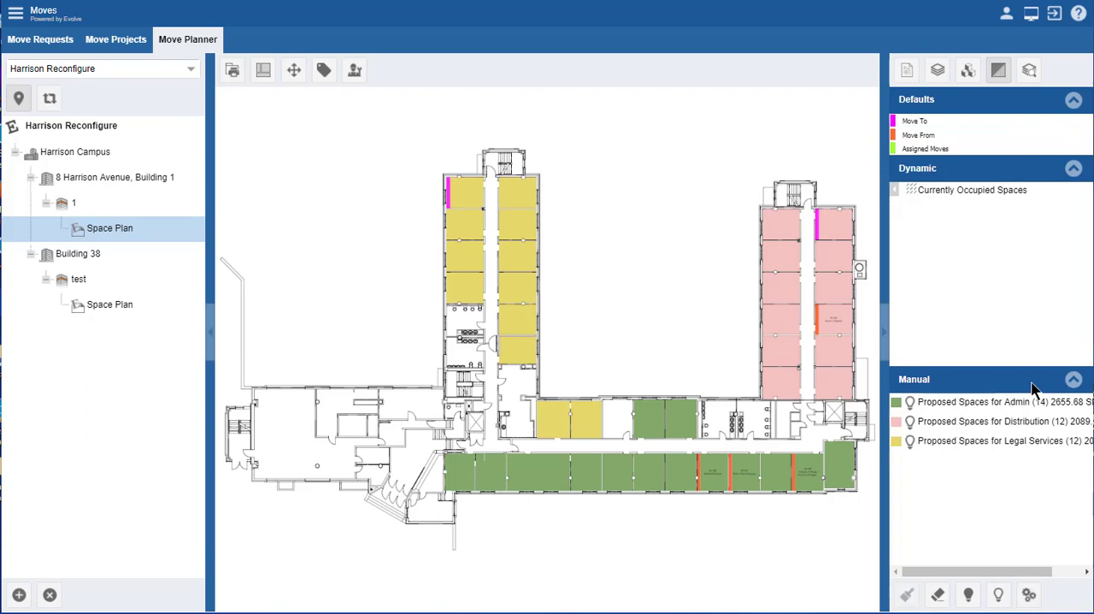
Step: Add the existing Unavailable Spaces highlight to the plan's manual highlights
{"action": "left_click", "coordinate": [1029, 596]}
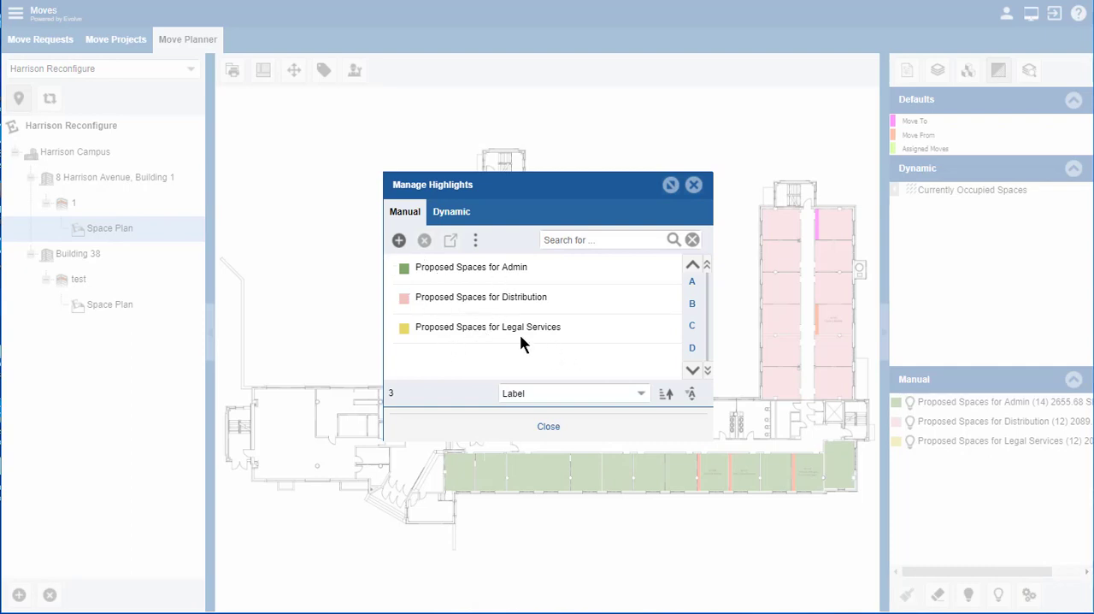
{"action": "left_click", "coordinate": [399, 243]}
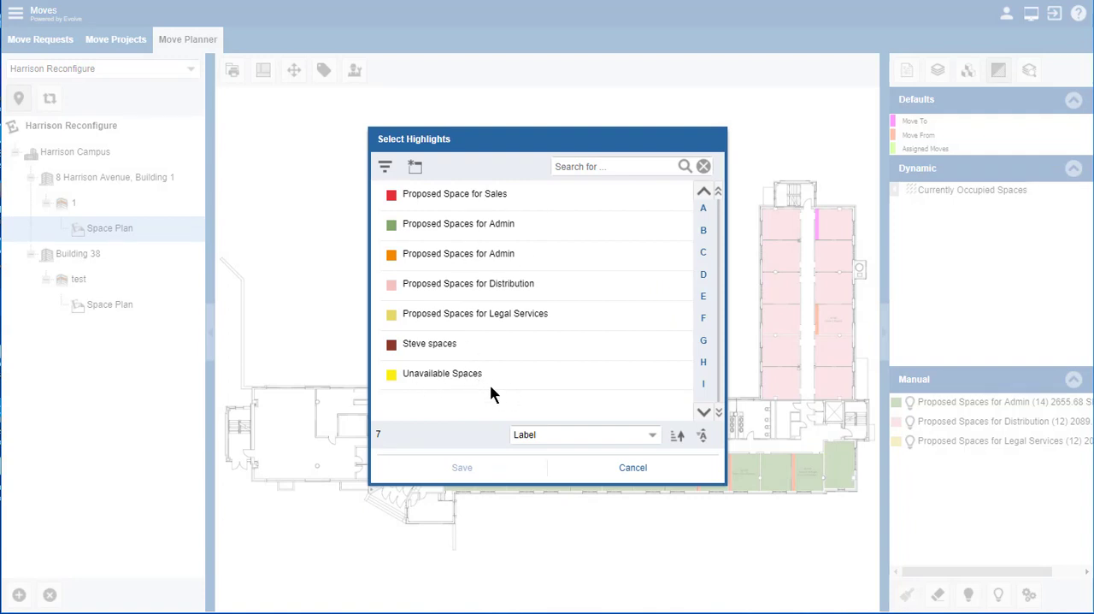
{"action": "left_click", "coordinate": [431, 376]}
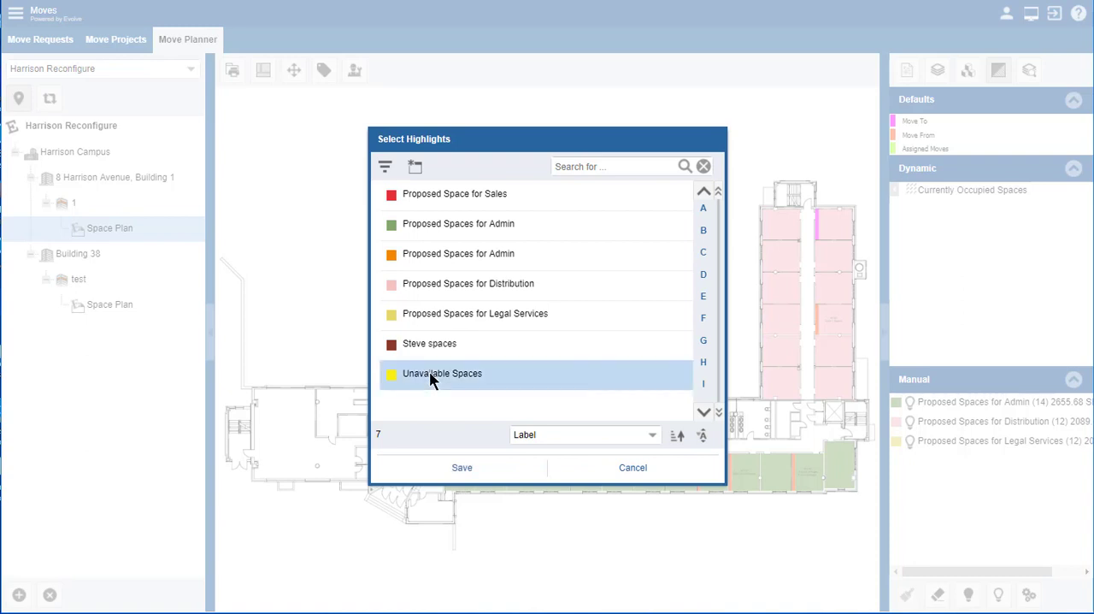
{"action": "left_click", "coordinate": [462, 468]}
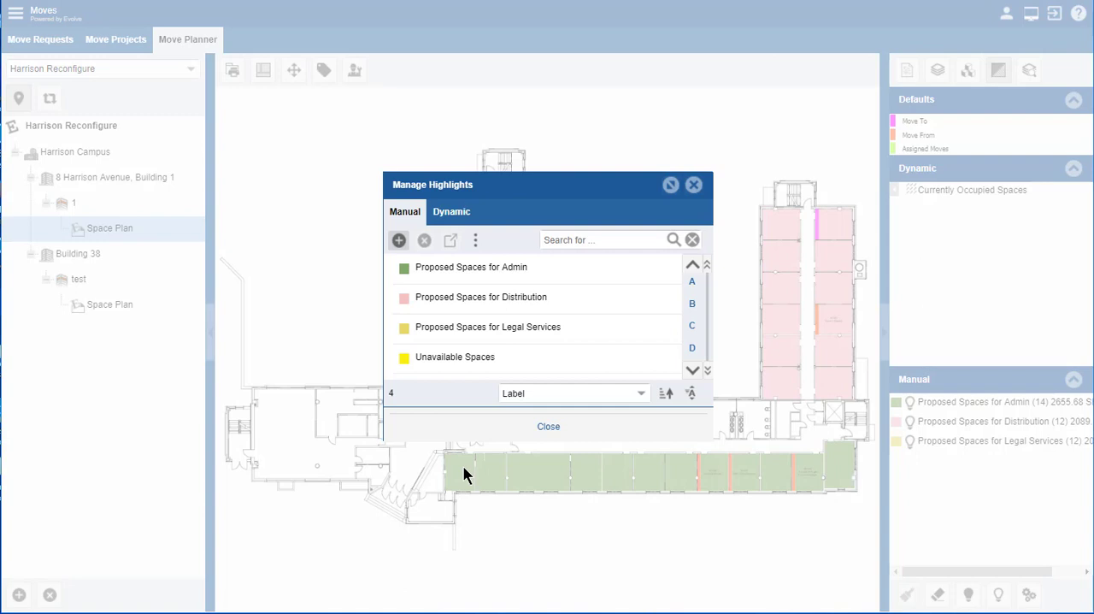
{"action": "left_click", "coordinate": [551, 428]}
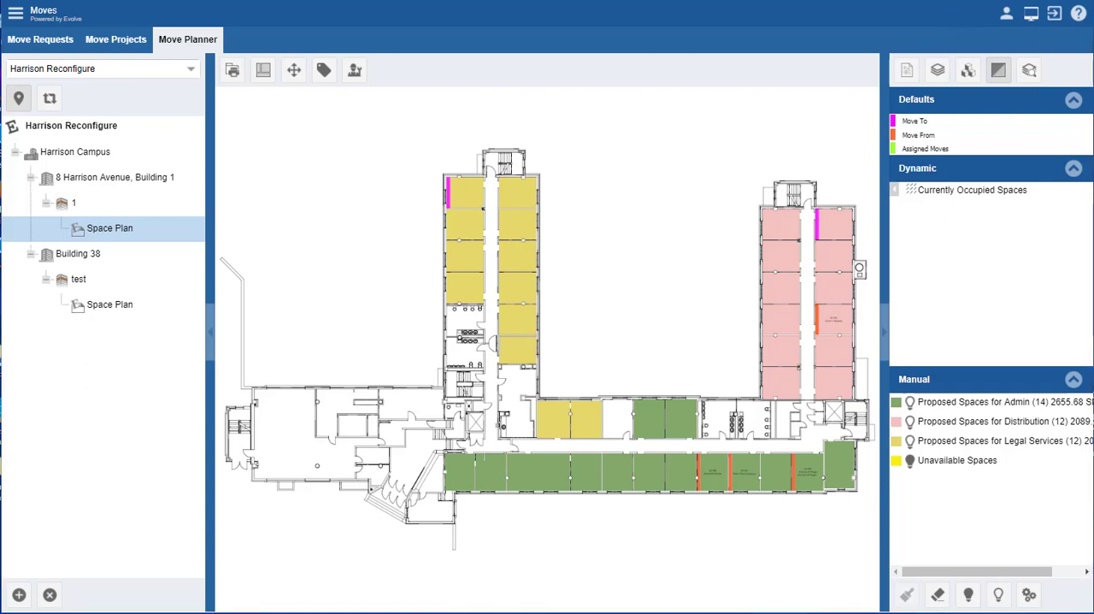
Step: Review the manual highlights available for adding to the plan without adding any
{"action": "left_click", "coordinate": [1028, 594]}
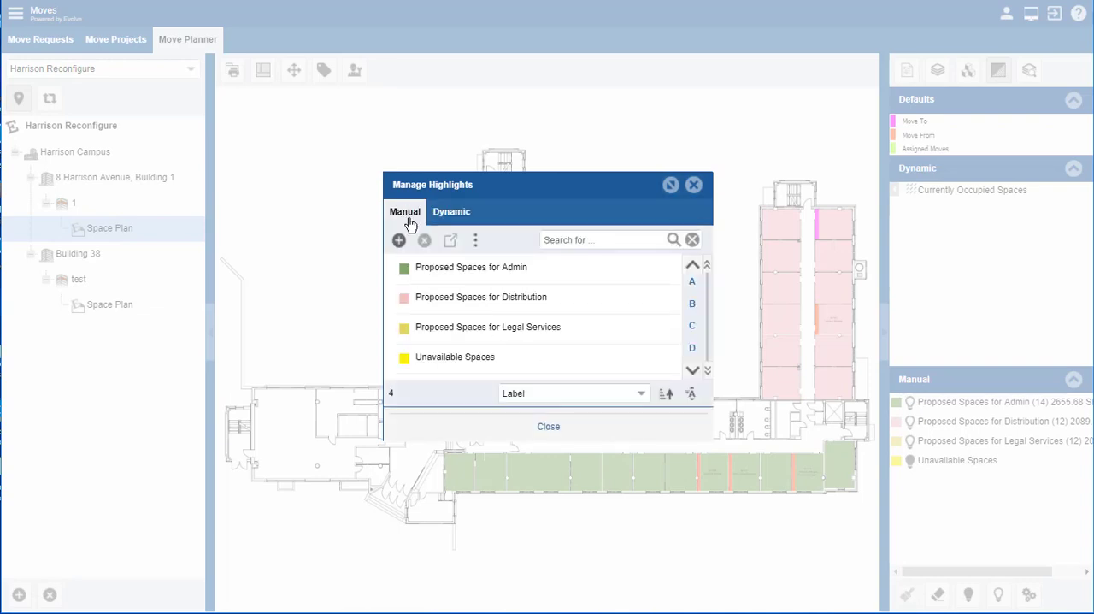
{"action": "left_click", "coordinate": [399, 242]}
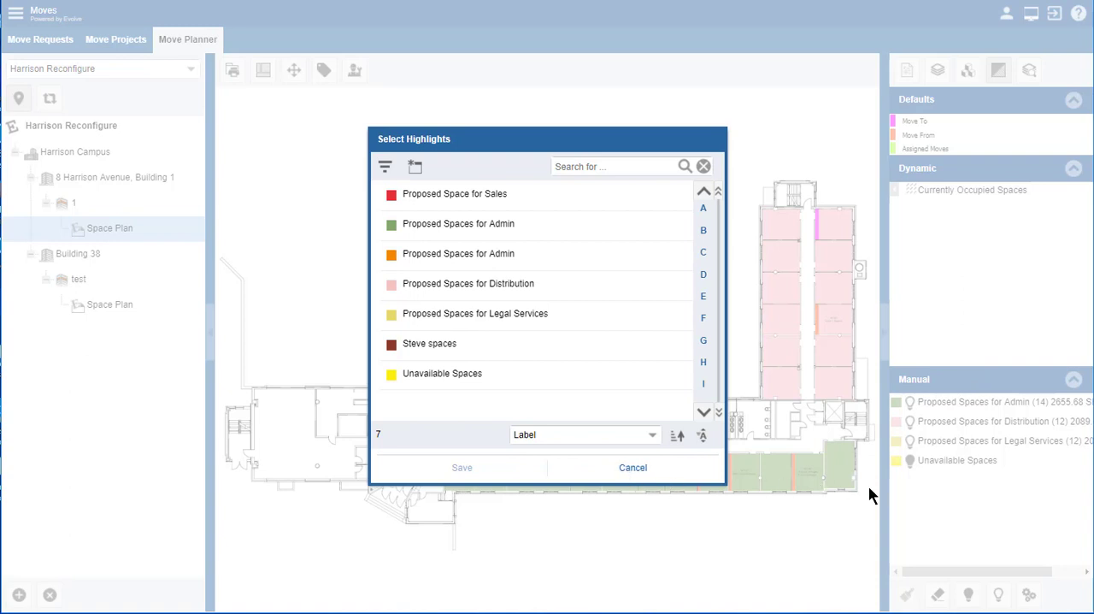
{"action": "left_click", "coordinate": [632, 468]}
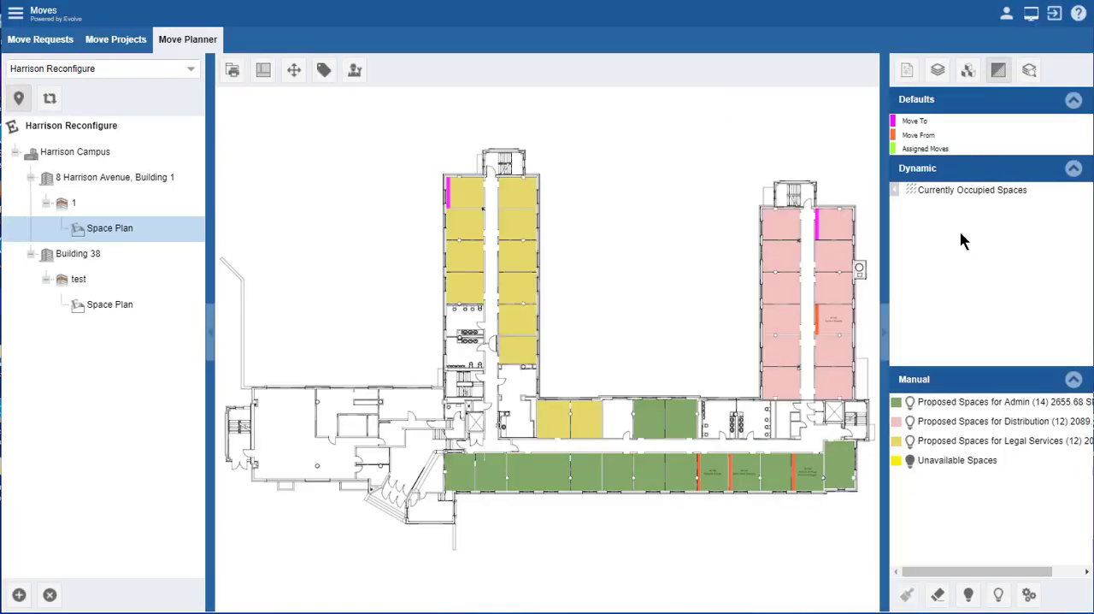
Step: Show the Currently Occupied Spaces highlight on the plan and review the dynamic highlights available for adding
{"action": "left_click", "coordinate": [895, 194]}
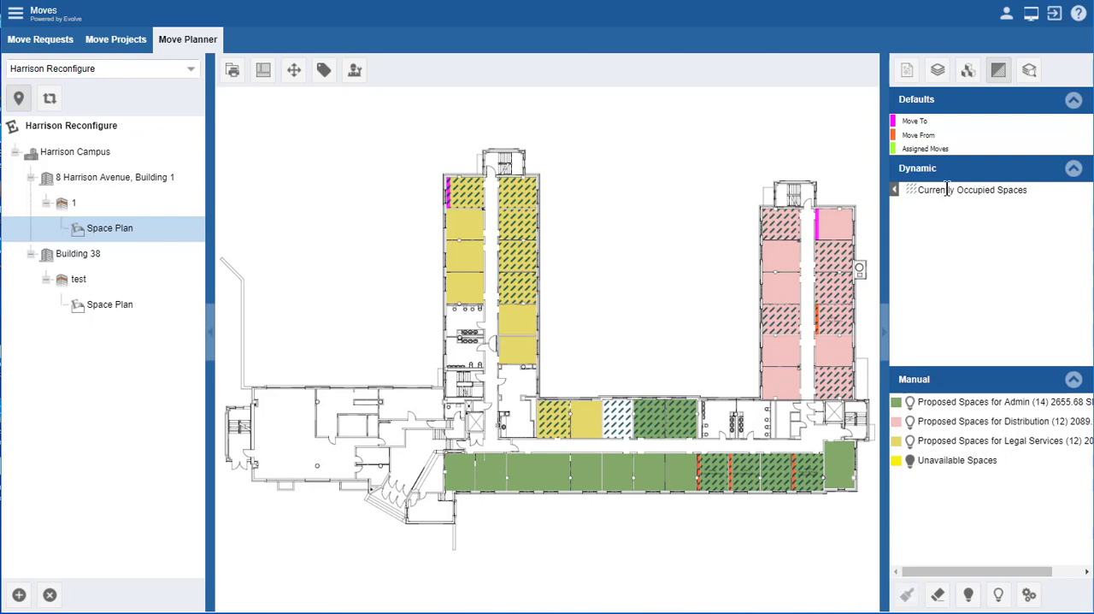
{"action": "left_click", "coordinate": [1029, 596]}
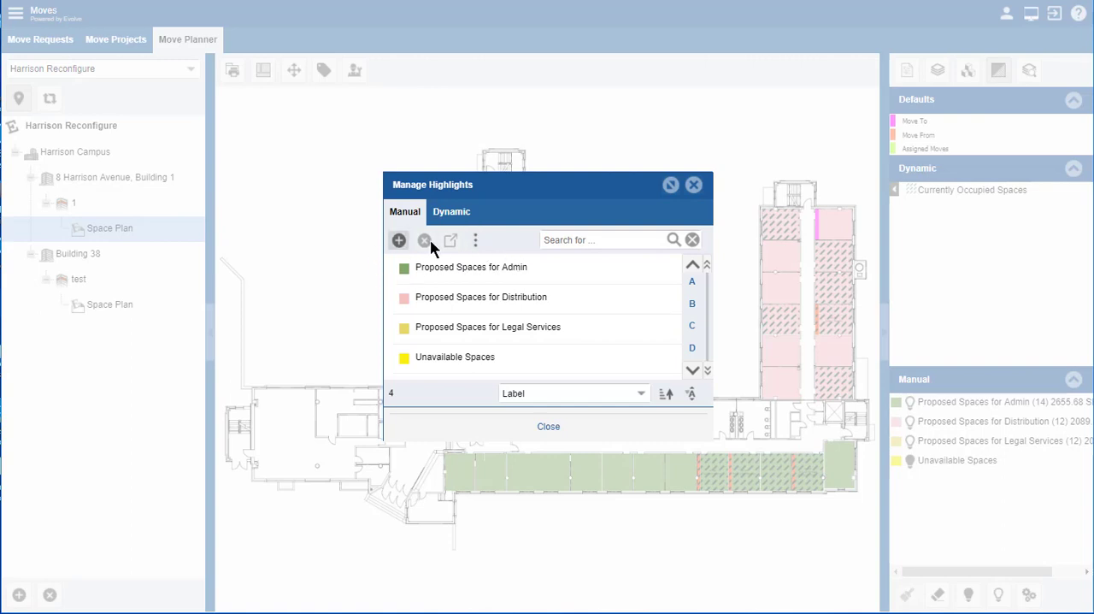
{"action": "left_click", "coordinate": [455, 212]}
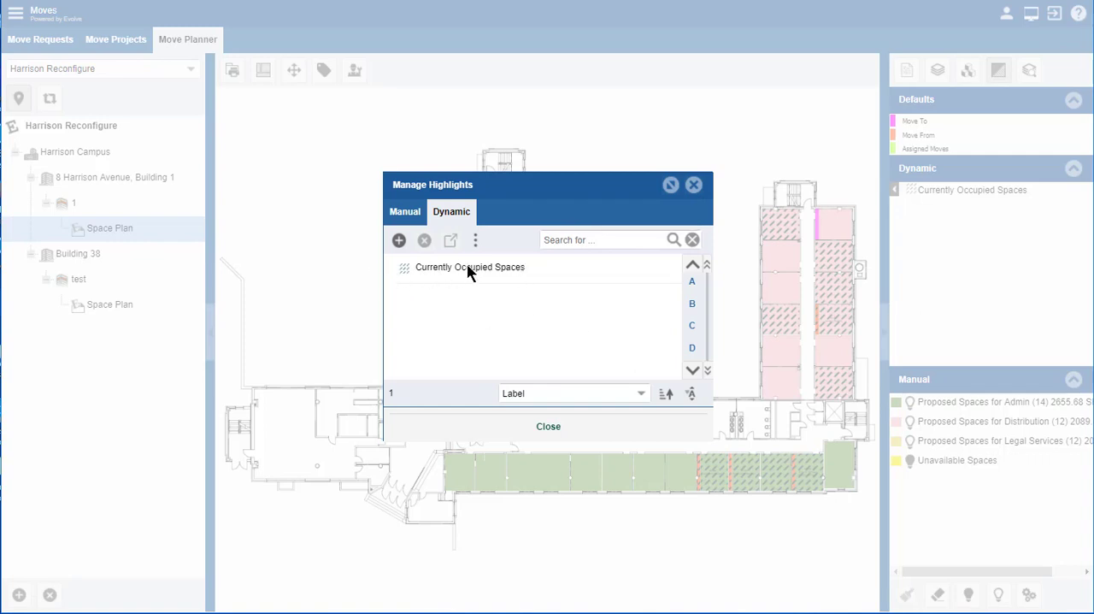
{"action": "left_click", "coordinate": [398, 240]}
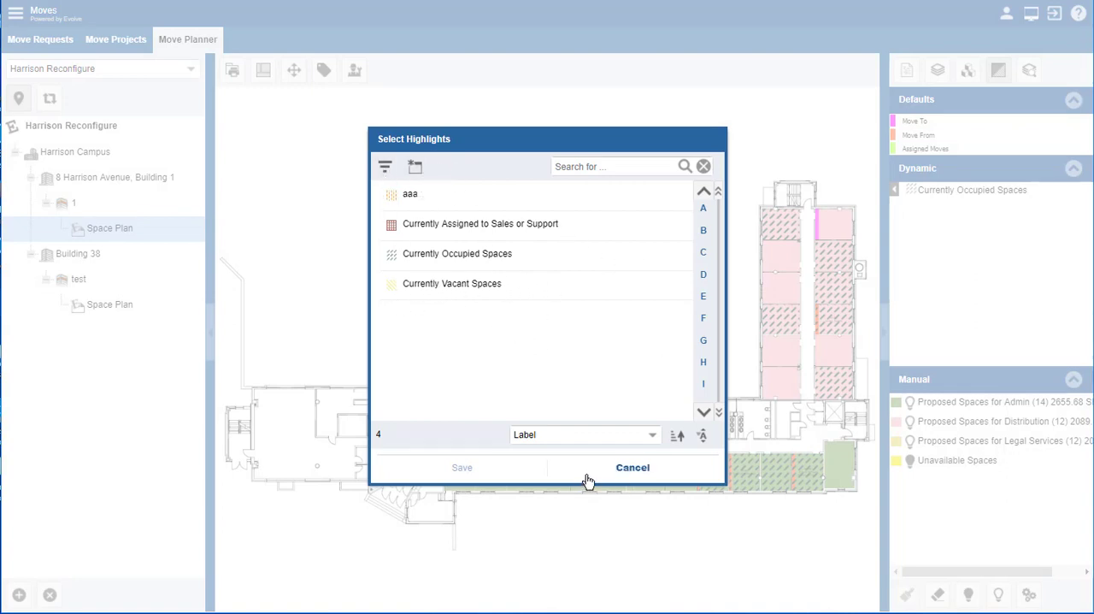
{"action": "left_click", "coordinate": [633, 468]}
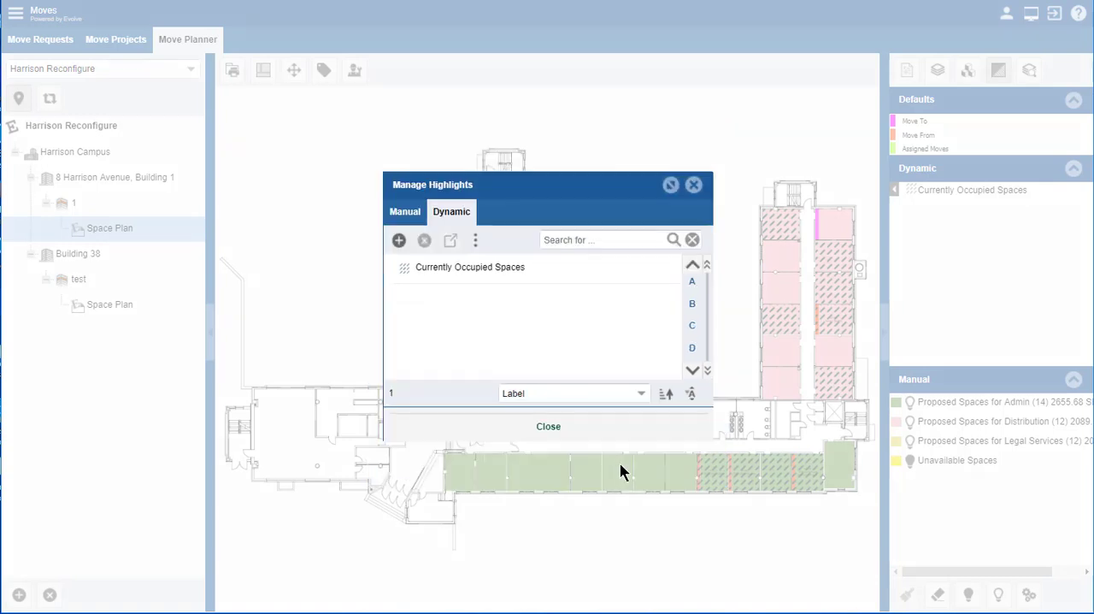
Step: Examine the attributes and detail settings of the Currently Occupied Spaces dynamic highlight
{"action": "left_click", "coordinate": [466, 264]}
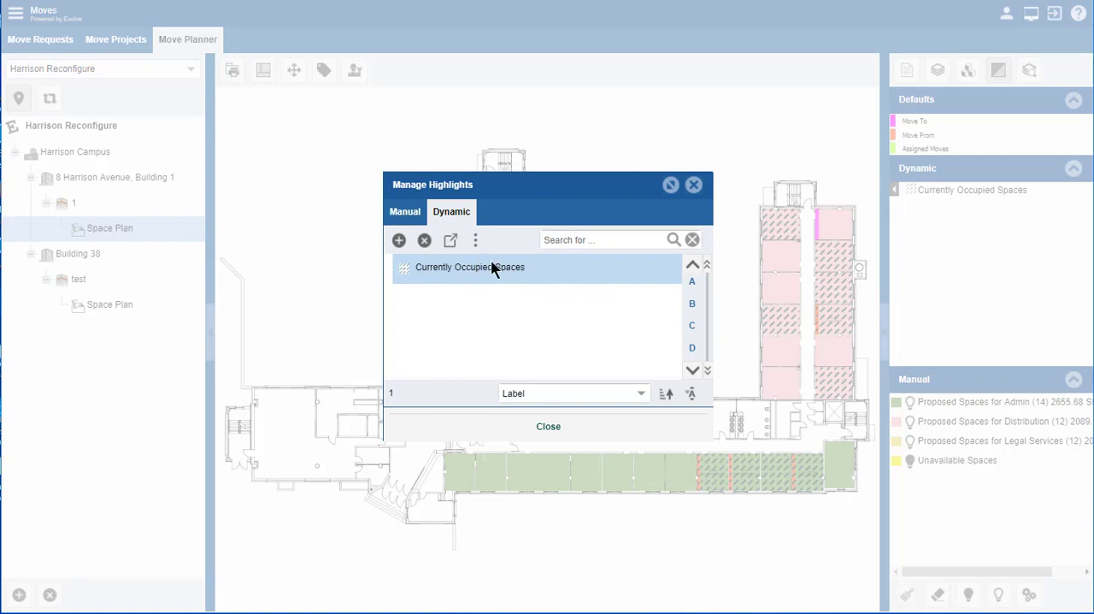
{"action": "left_click", "coordinate": [449, 243]}
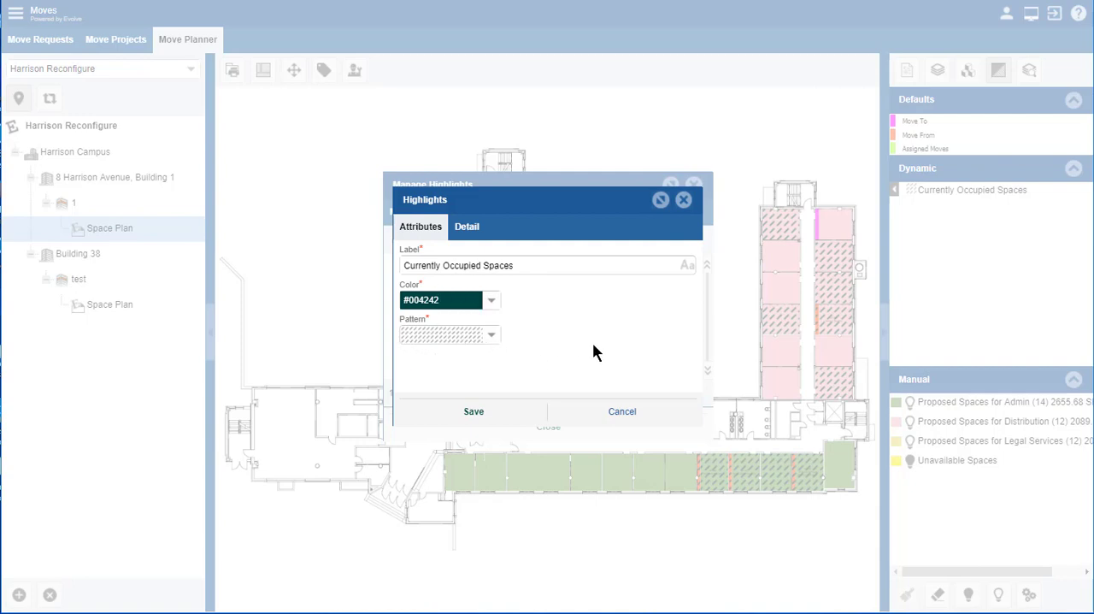
{"action": "left_click", "coordinate": [468, 228]}
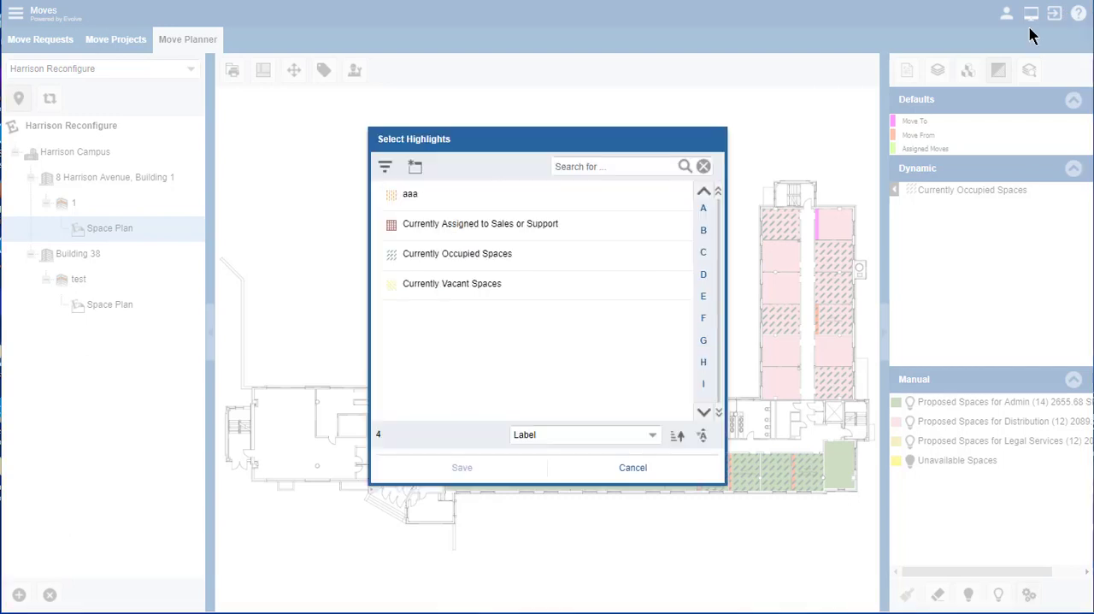
Step: Add the existing Currently Vacant Spaces highlight to the plan's dynamic highlights
{"action": "left_click", "coordinate": [436, 279]}
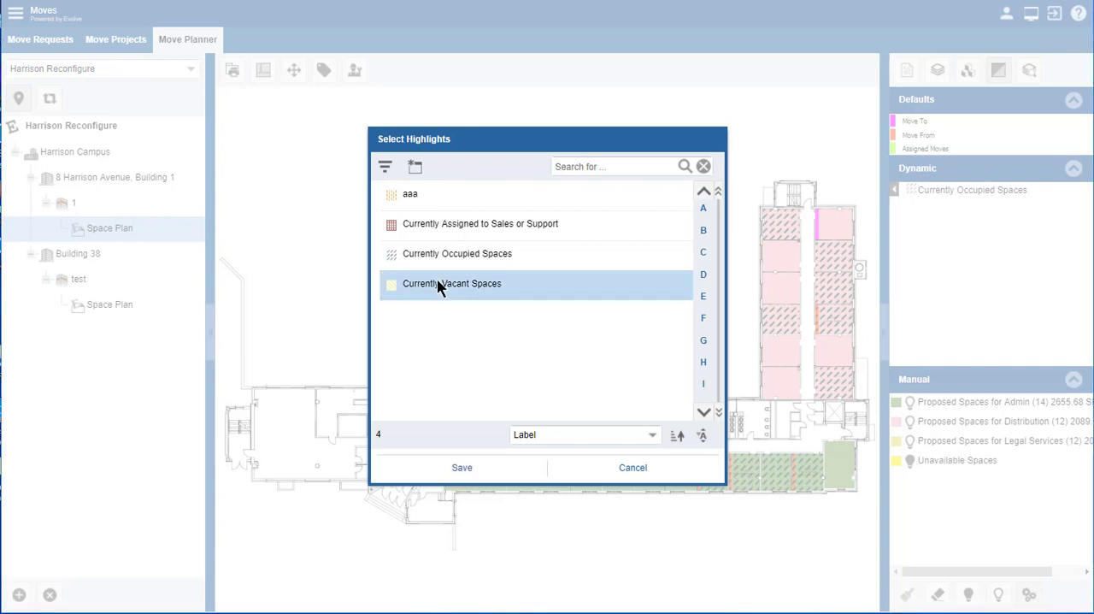
{"action": "double_click", "coordinate": [437, 279]}
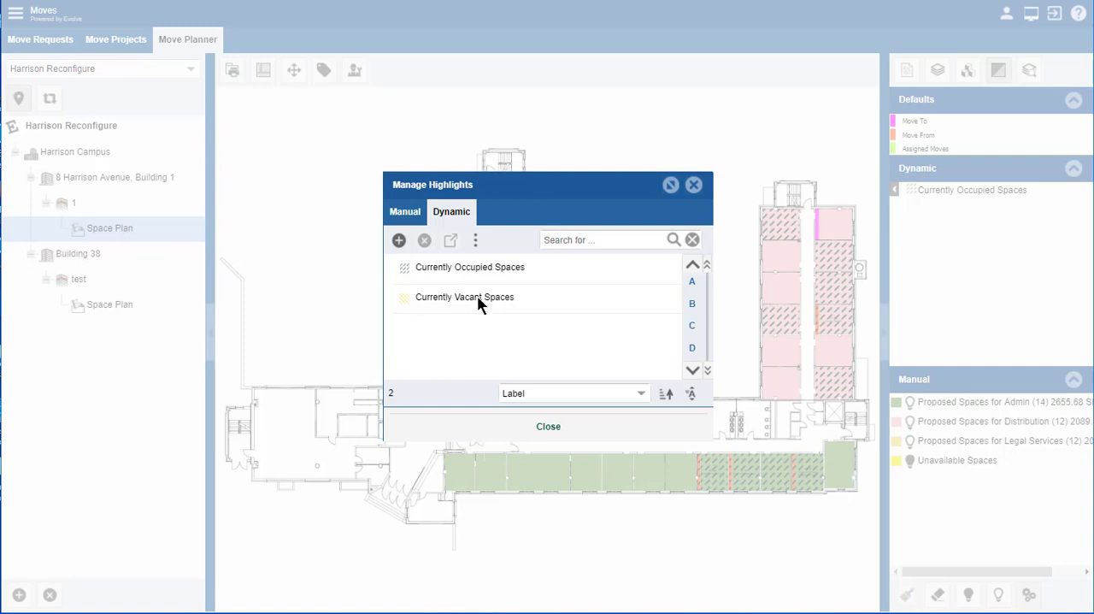
Step: Examine the attributes and detail settings of the Currently Vacant Spaces dynamic highlight
{"action": "left_click", "coordinate": [477, 299]}
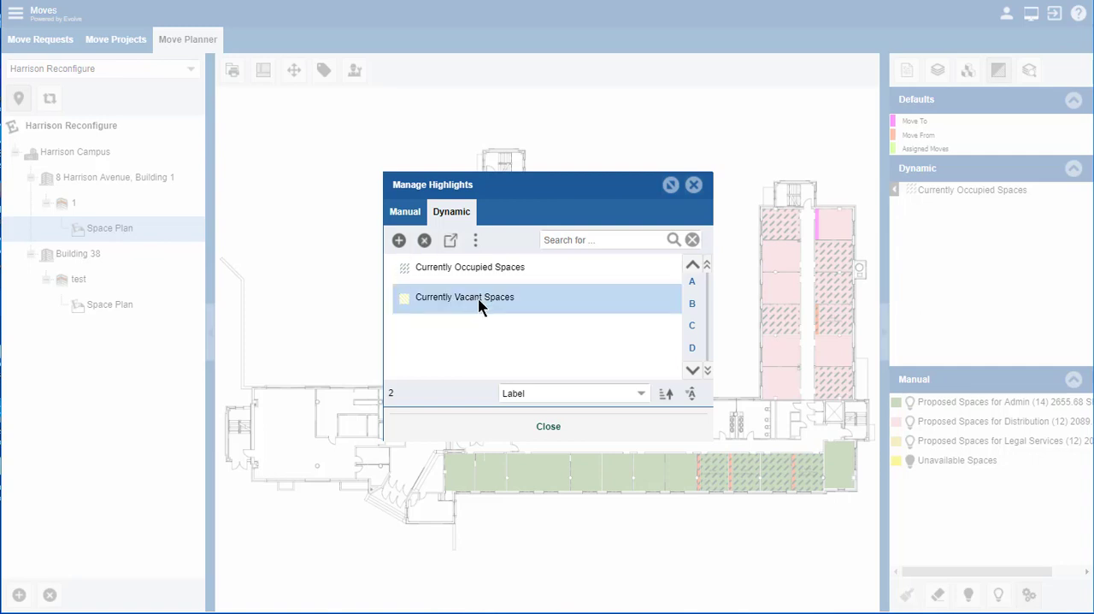
{"action": "left_click", "coordinate": [451, 243]}
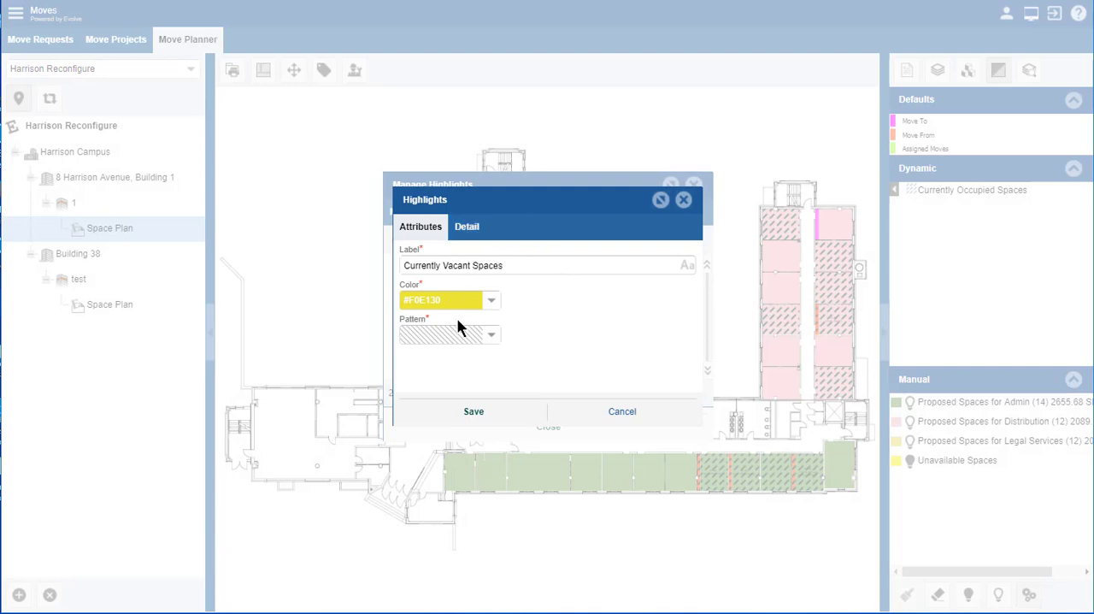
{"action": "left_click", "coordinate": [473, 232]}
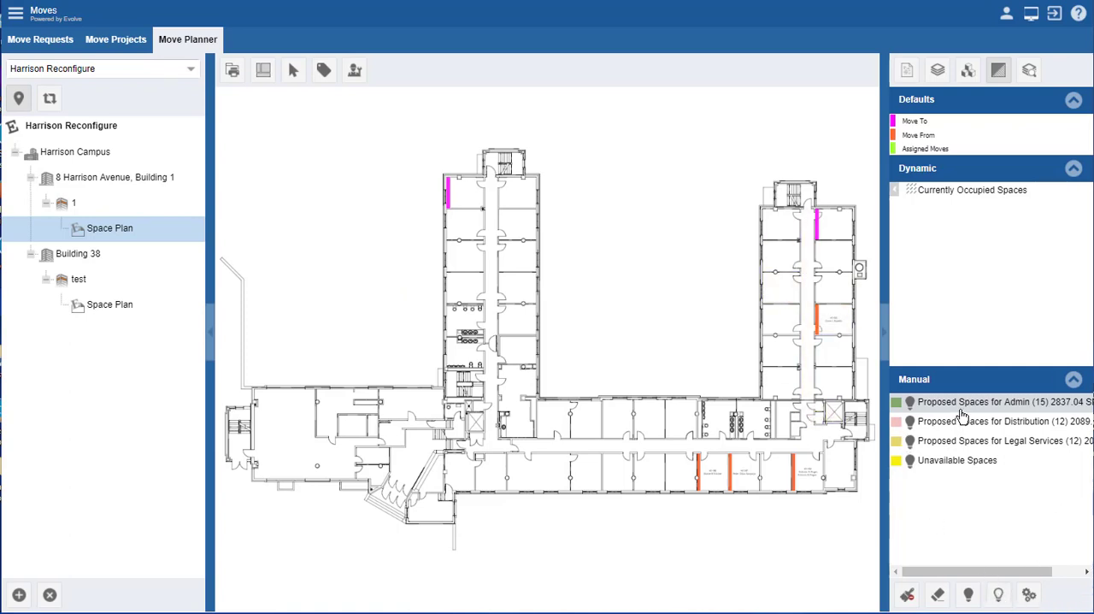
Step: Toggle the manual highlights individually and collectively, finishing with all of them displayed on the plan
{"action": "left_click", "coordinate": [998, 596]}
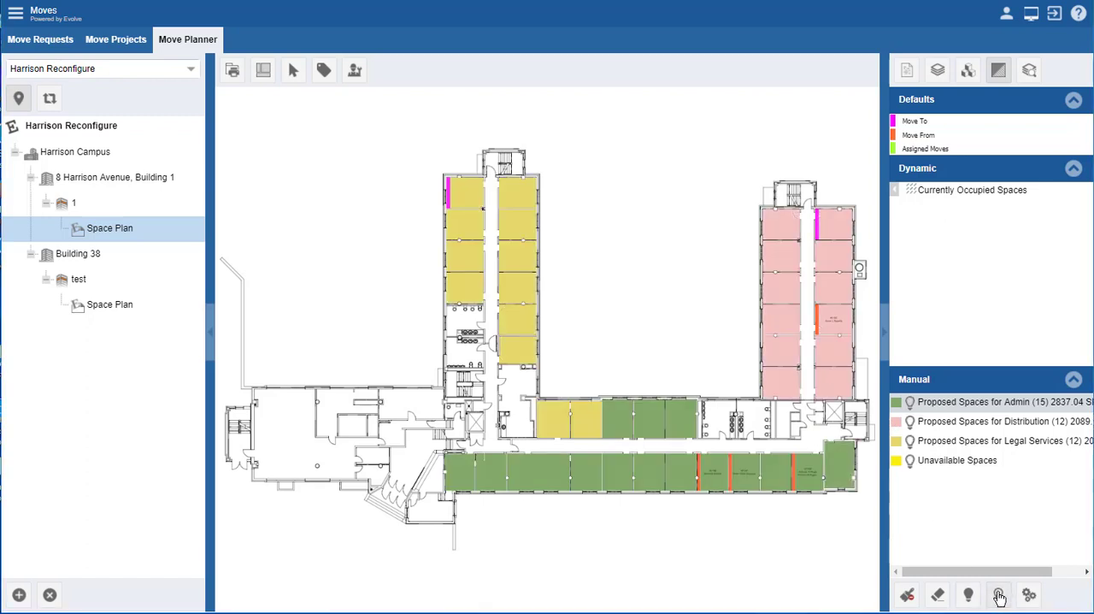
{"action": "left_click", "coordinate": [910, 461]}
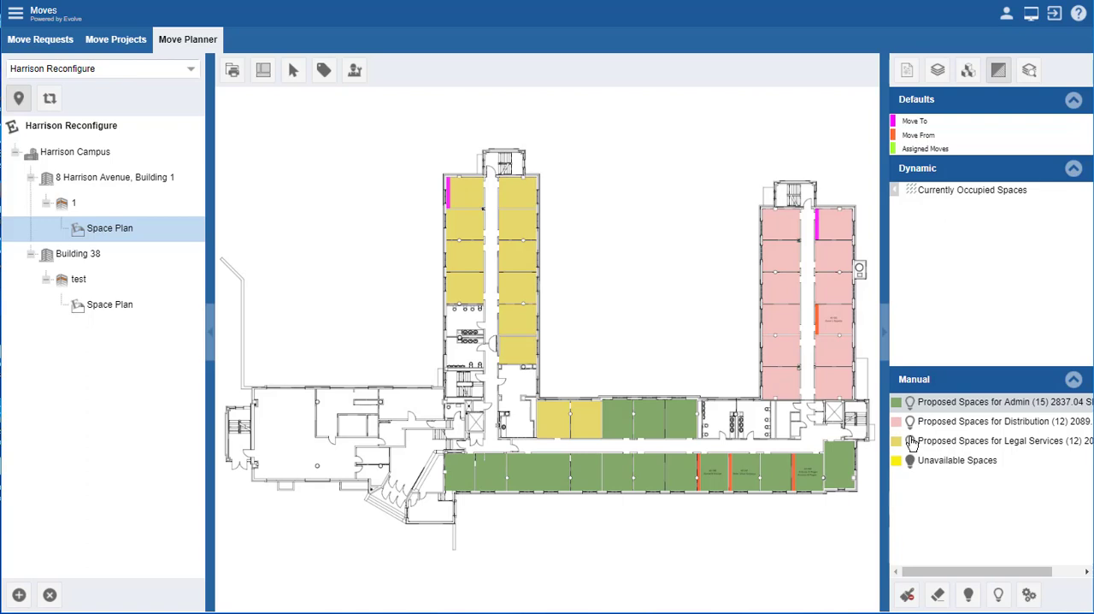
{"action": "left_click", "coordinate": [910, 441]}
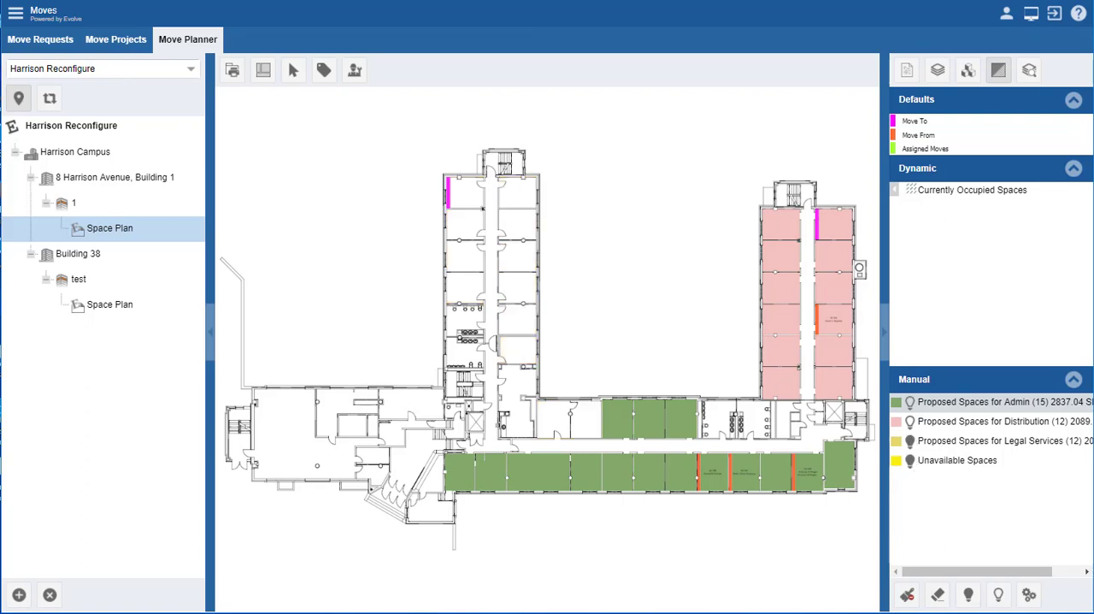
{"action": "left_click", "coordinate": [970, 596]}
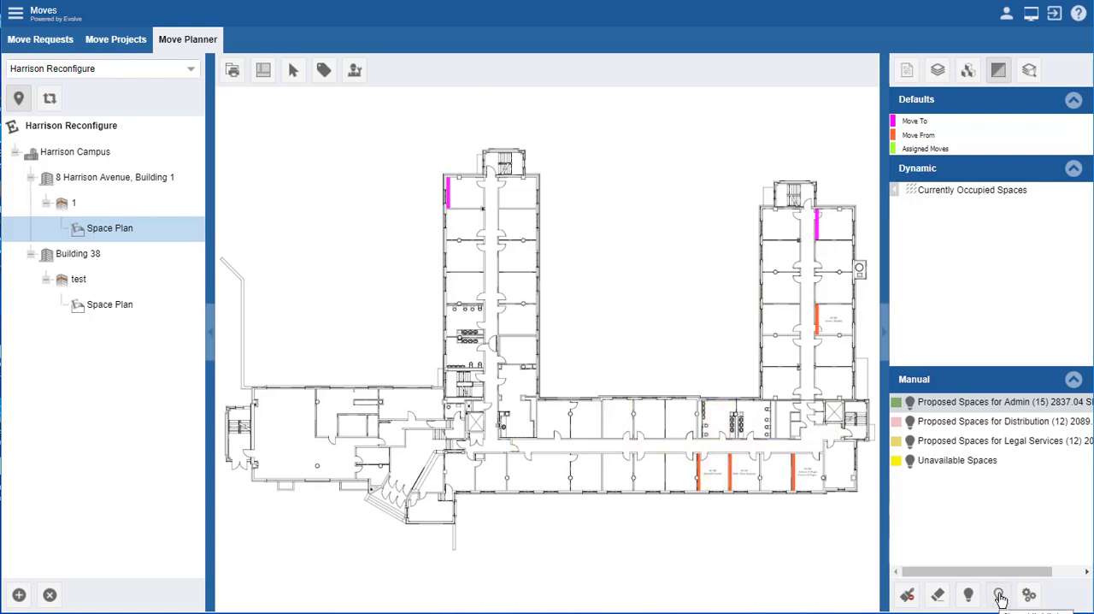
{"action": "left_click", "coordinate": [999, 596]}
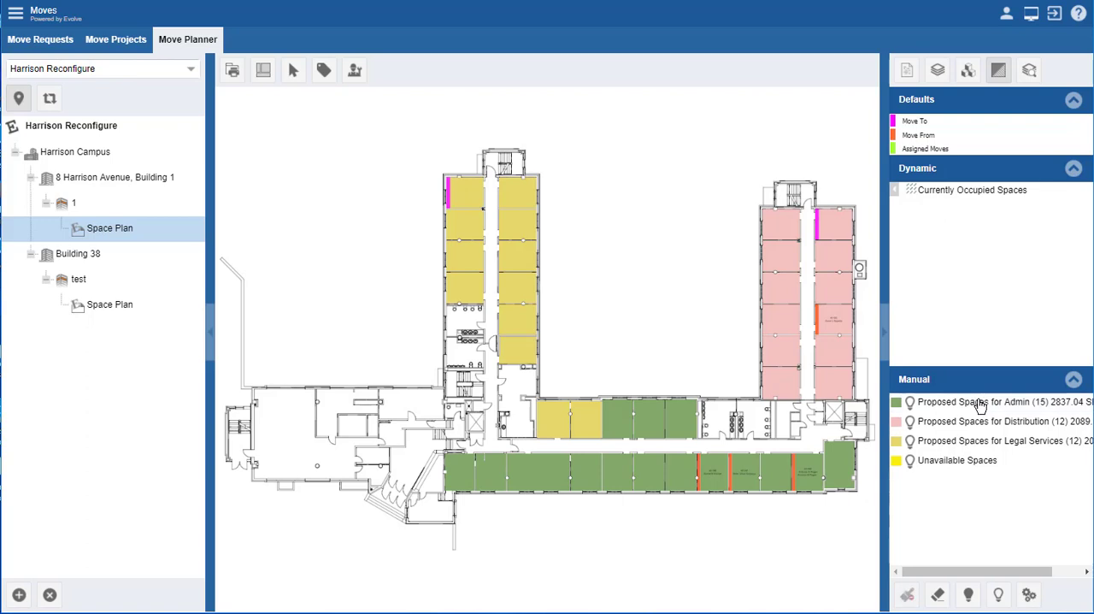
Step: Apply the Proposed Spaces for Admin highlight to the large west-end space and the smaller space adjoining it
{"action": "left_click", "coordinate": [908, 596]}
{"action": "left_click", "coordinate": [293, 426]}
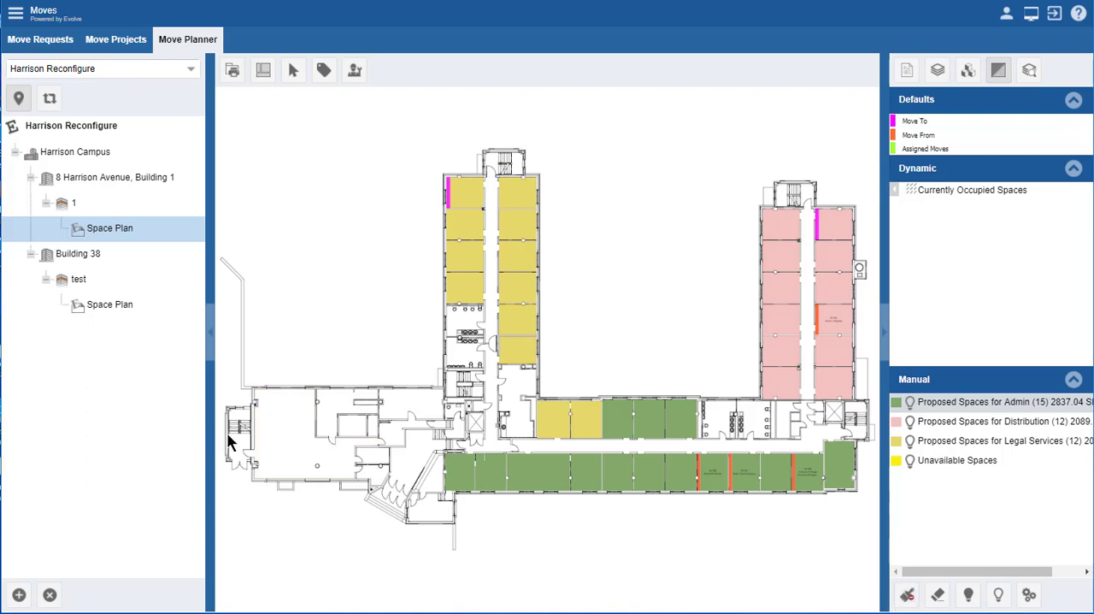
{"action": "left_click", "coordinate": [276, 435]}
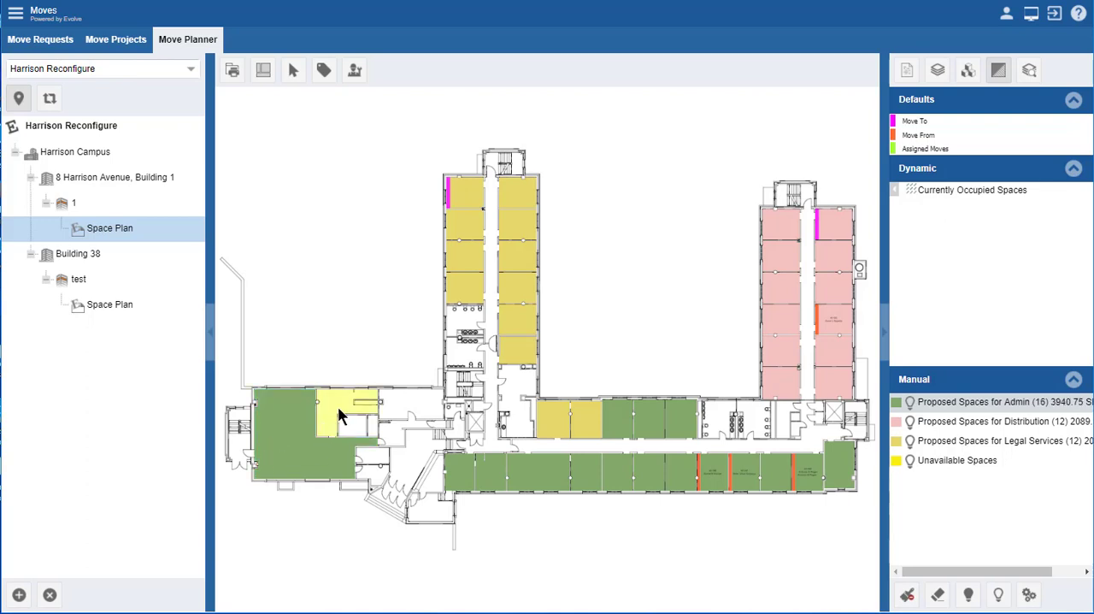
{"action": "left_click", "coordinate": [335, 414]}
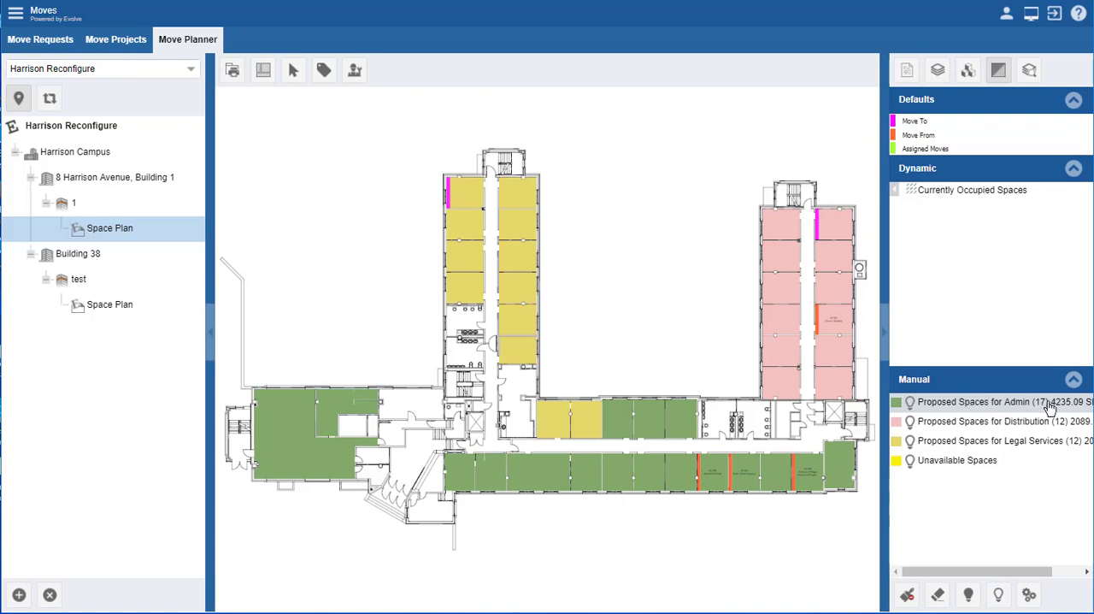
Step: Erase the Admin highlight from the large west-end space and its adjoining space
{"action": "left_click", "coordinate": [938, 595]}
{"action": "left_click", "coordinate": [272, 440]}
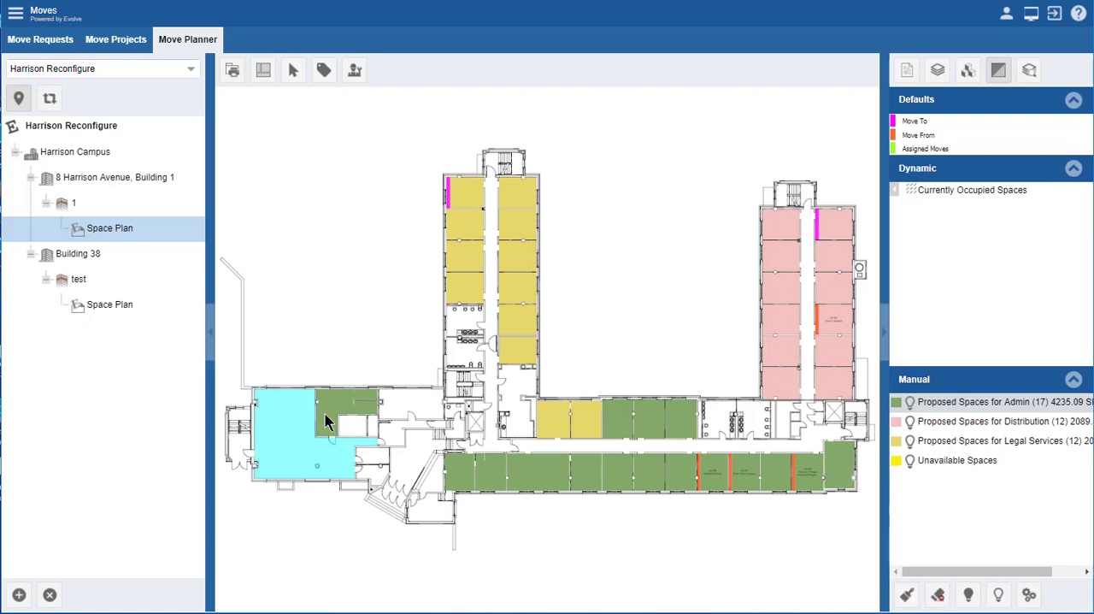
{"action": "left_click", "coordinate": [330, 415]}
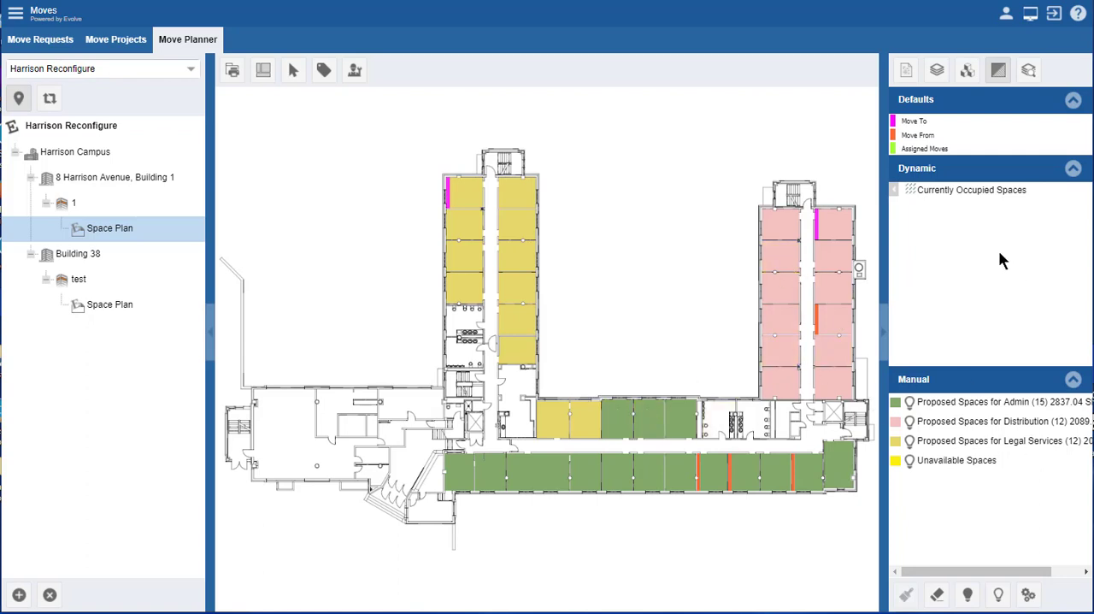
Step: Show the Currently Occupied Spaces highlight and review the properties of occupied spaces H1-128 and H1-131
{"action": "left_click", "coordinate": [895, 190]}
{"action": "left_click", "coordinate": [906, 69]}
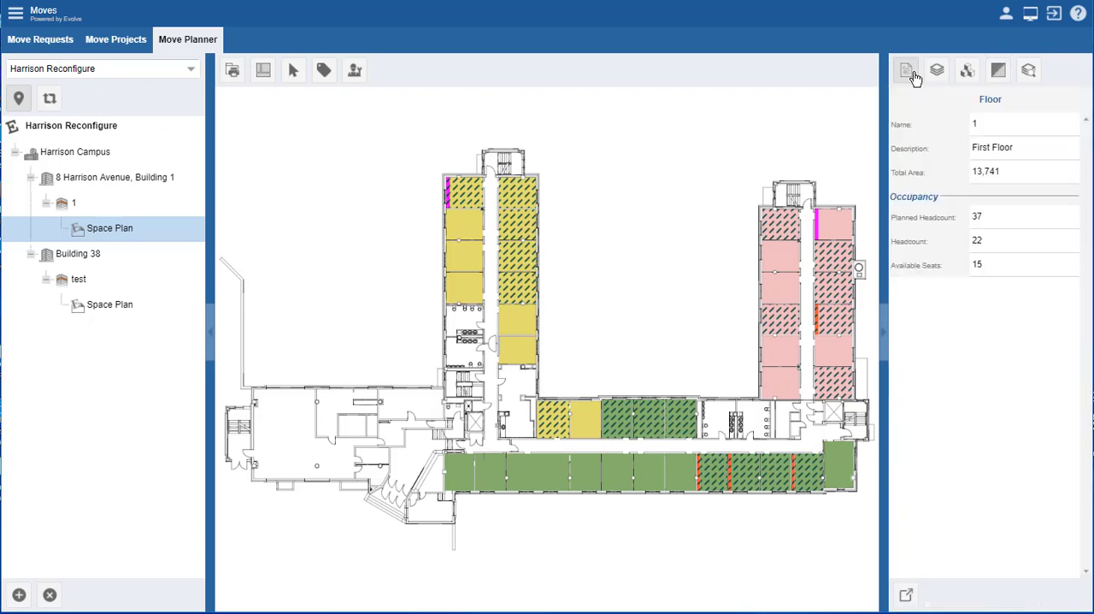
{"action": "left_click", "coordinate": [510, 295]}
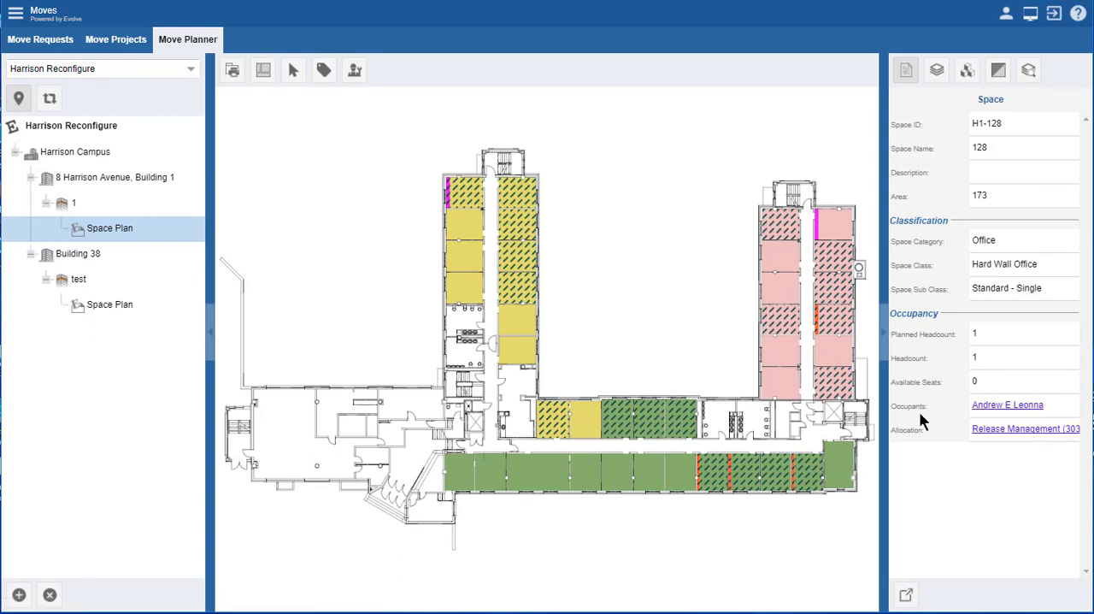
{"action": "left_click", "coordinate": [517, 261]}
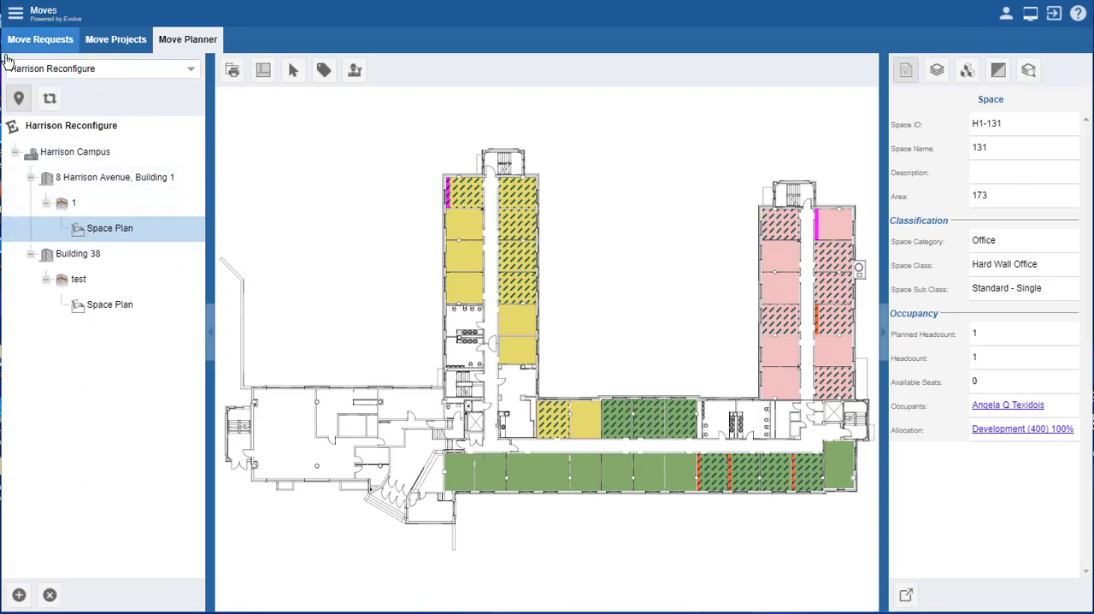
Step: With the project's occupant moves listed, save a Move Out request for the occupant of space H1-128, described as "move out of this space"
{"action": "left_click", "coordinate": [51, 101]}
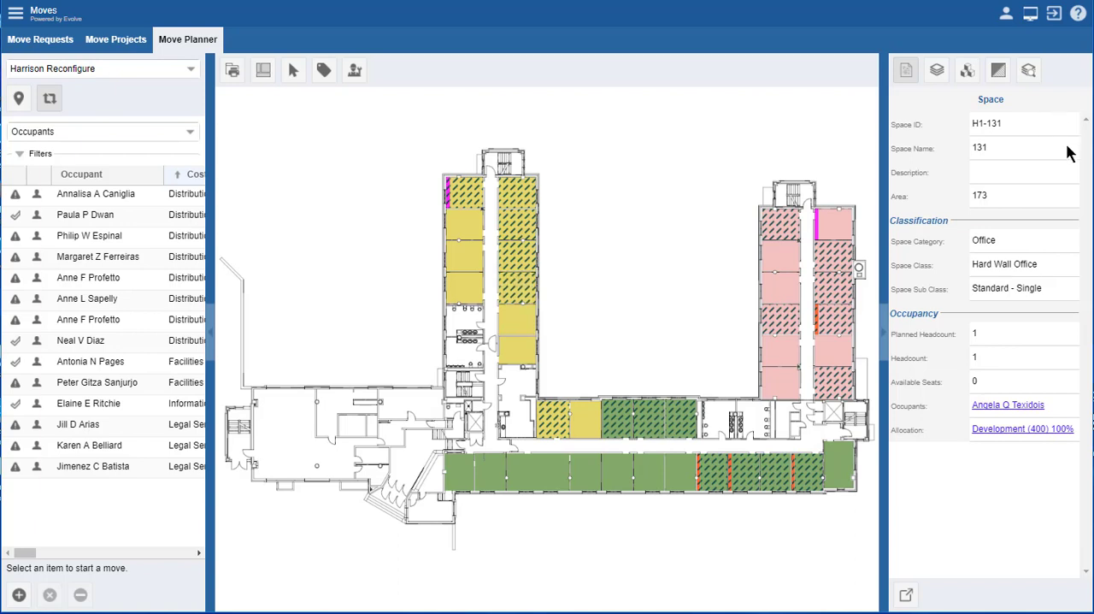
{"action": "left_click", "coordinate": [521, 291]}
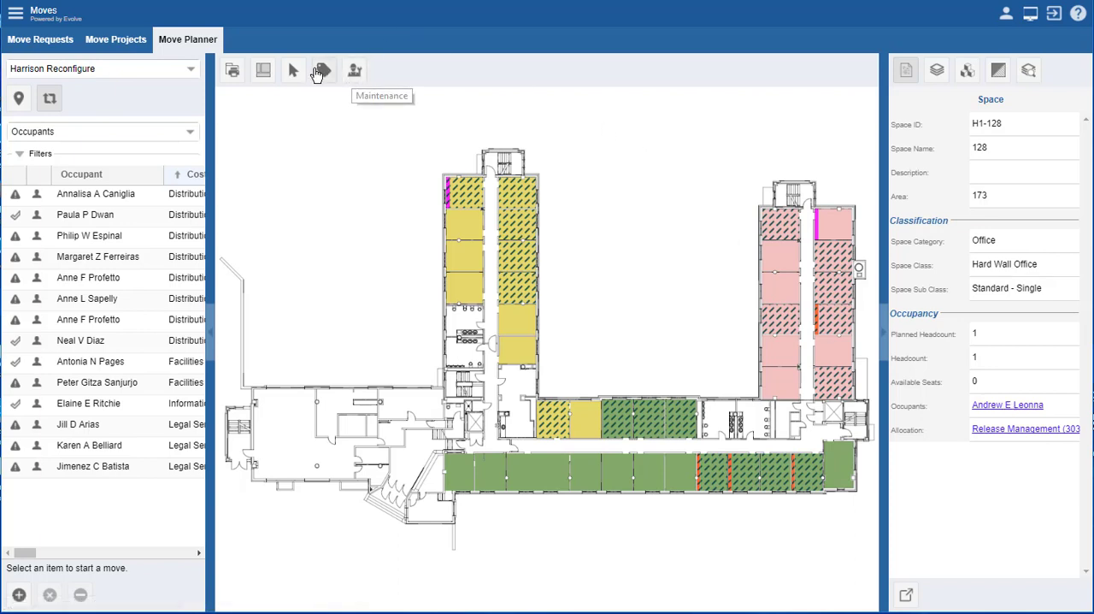
{"action": "left_click", "coordinate": [357, 71]}
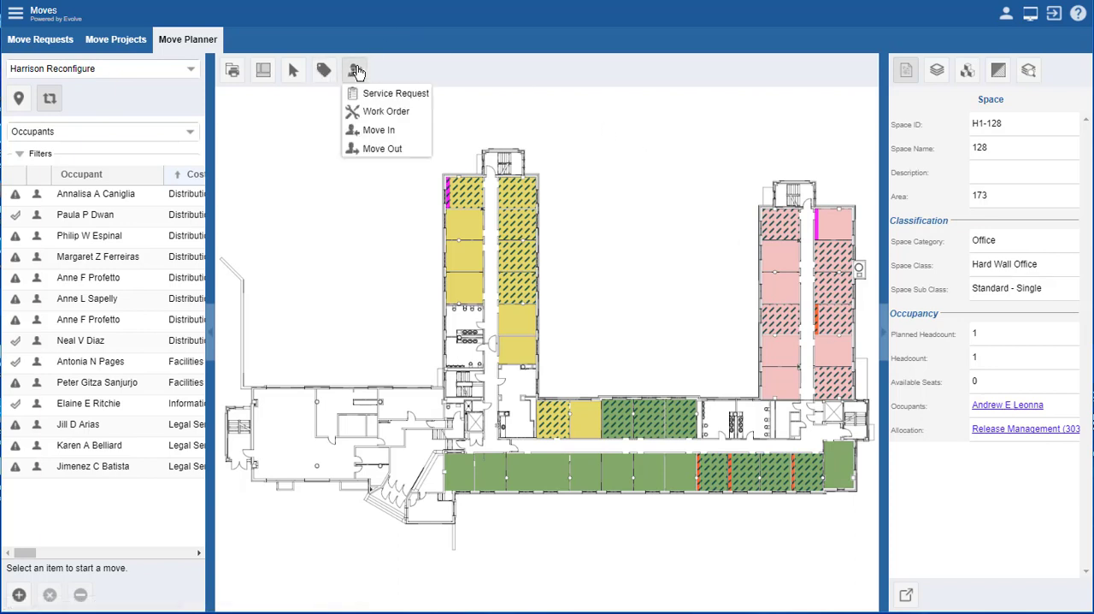
{"action": "left_click", "coordinate": [382, 148]}
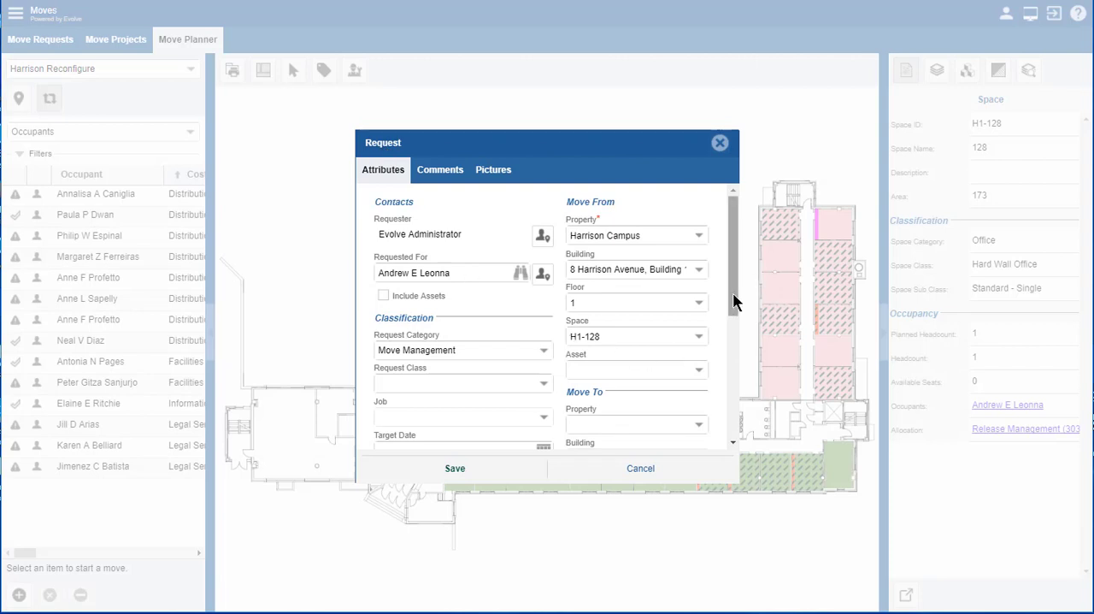
{"action": "left_click_drag", "start_coordinate": [732, 293], "coordinate": [728, 447]}
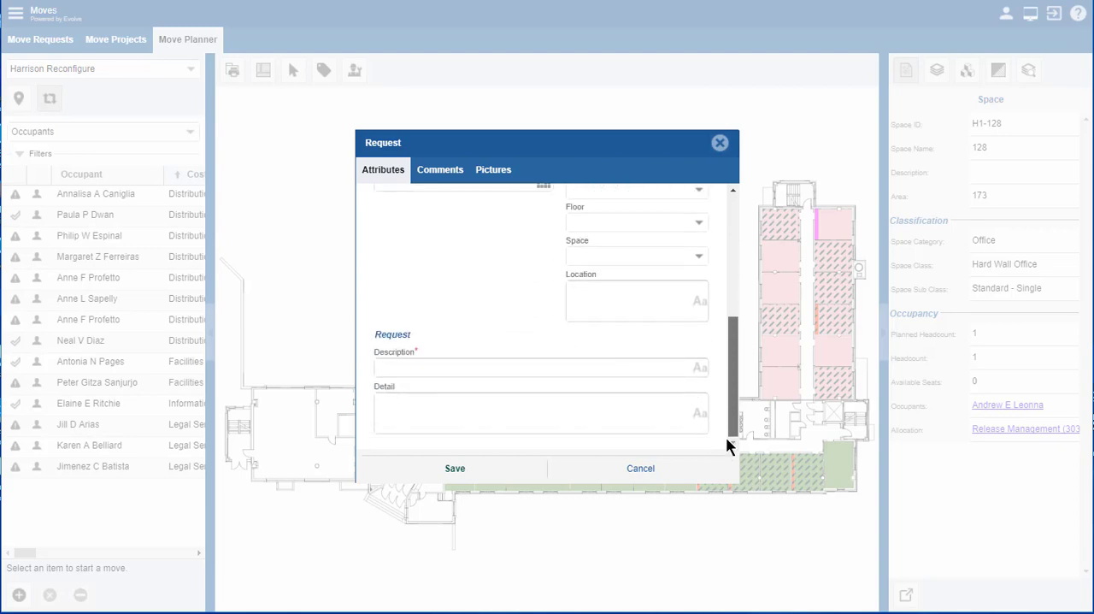
{"action": "left_click", "coordinate": [407, 369]}
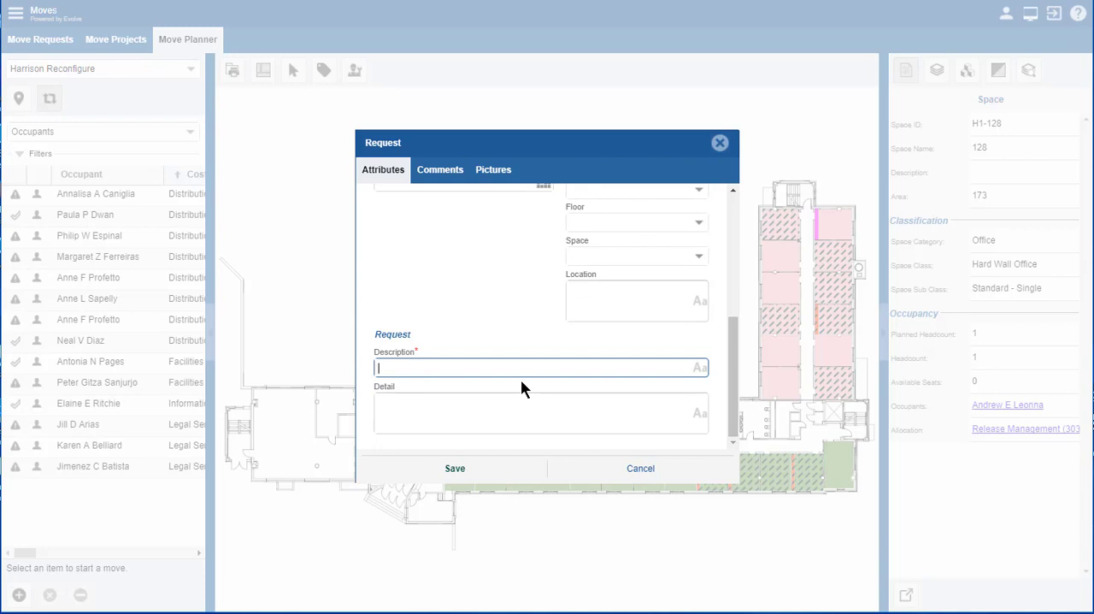
{"action": "type", "text": "move out of this space"}
{"action": "key", "text": "Tab"}
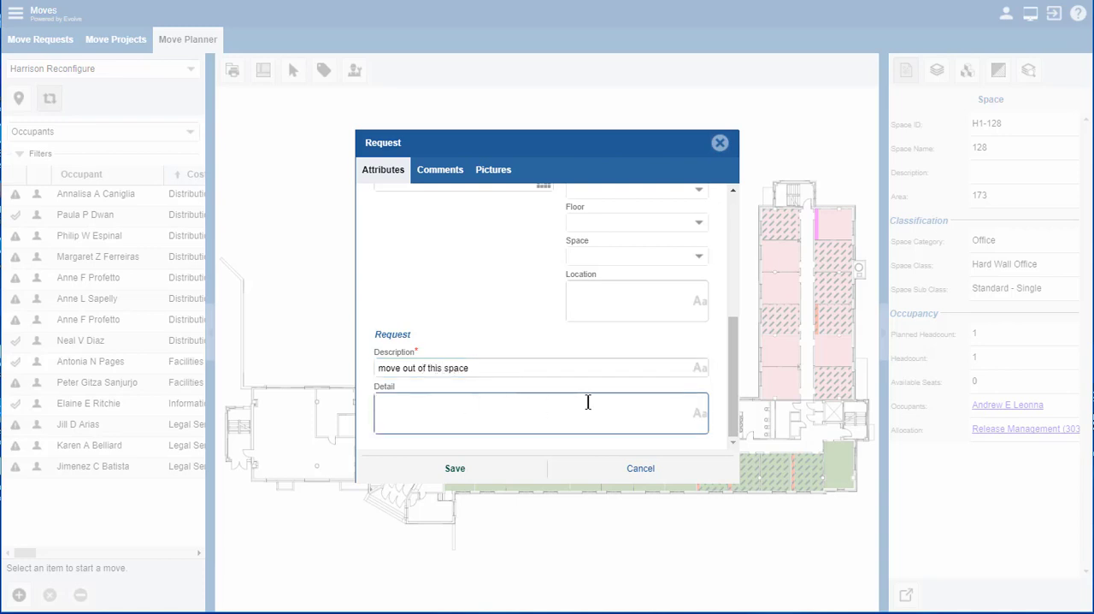
{"action": "left_click", "coordinate": [454, 471]}
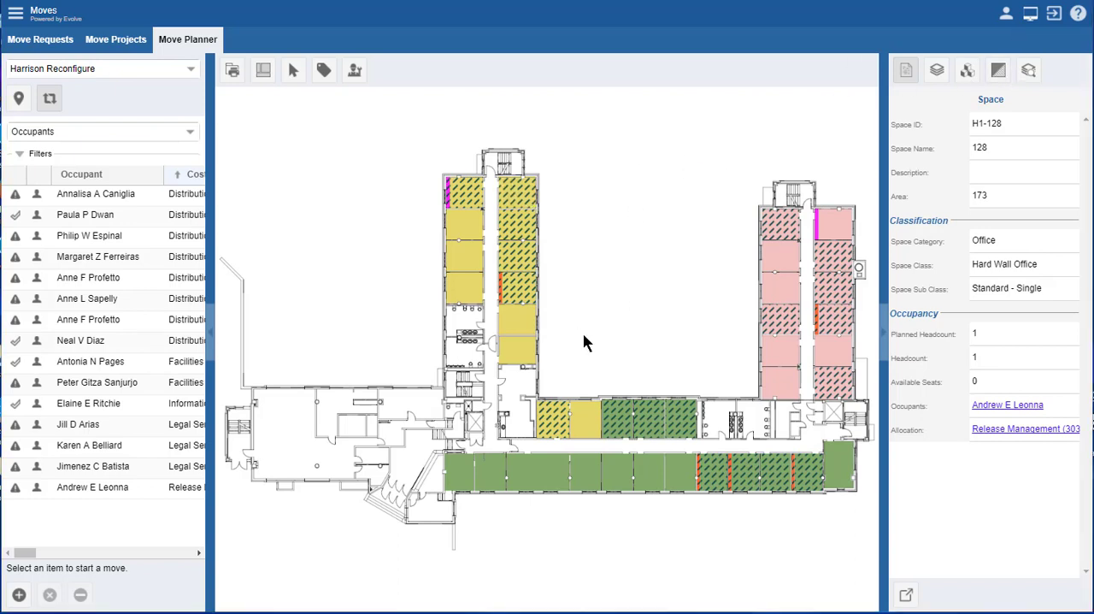
Step: Create and save a Move Out request for the occupant of space H1-131 with the description "move out"
{"action": "left_click", "coordinate": [513, 258]}
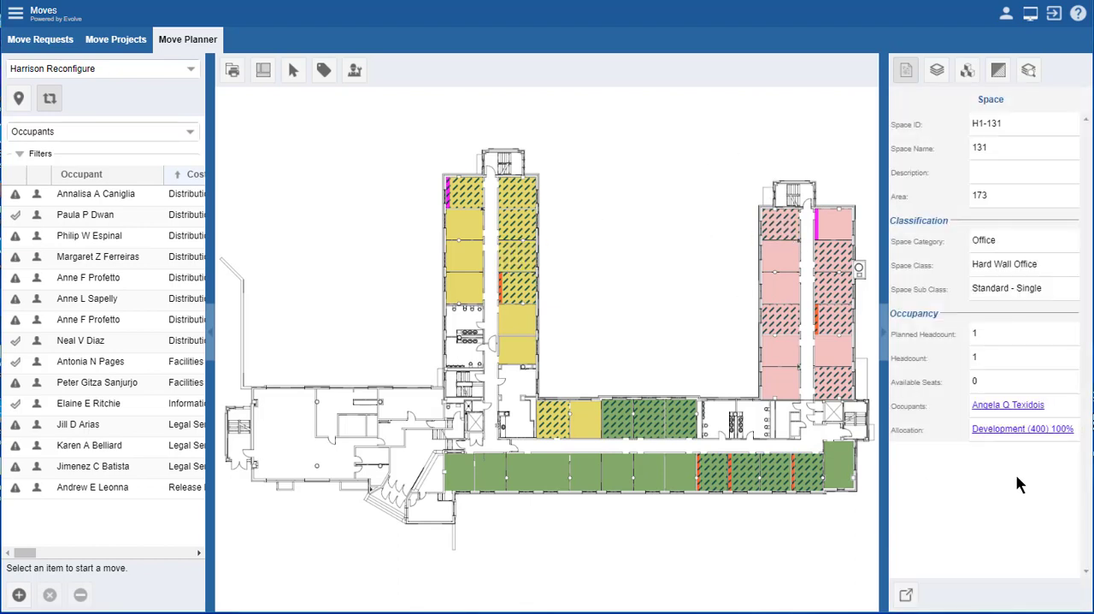
{"action": "left_click", "coordinate": [355, 70]}
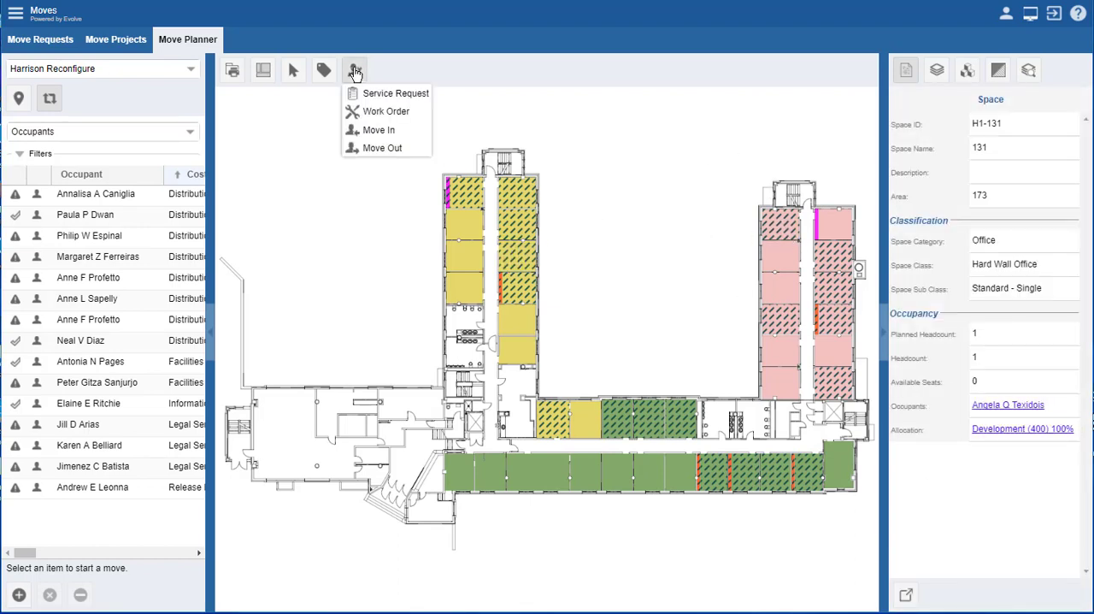
{"action": "left_click", "coordinate": [373, 147]}
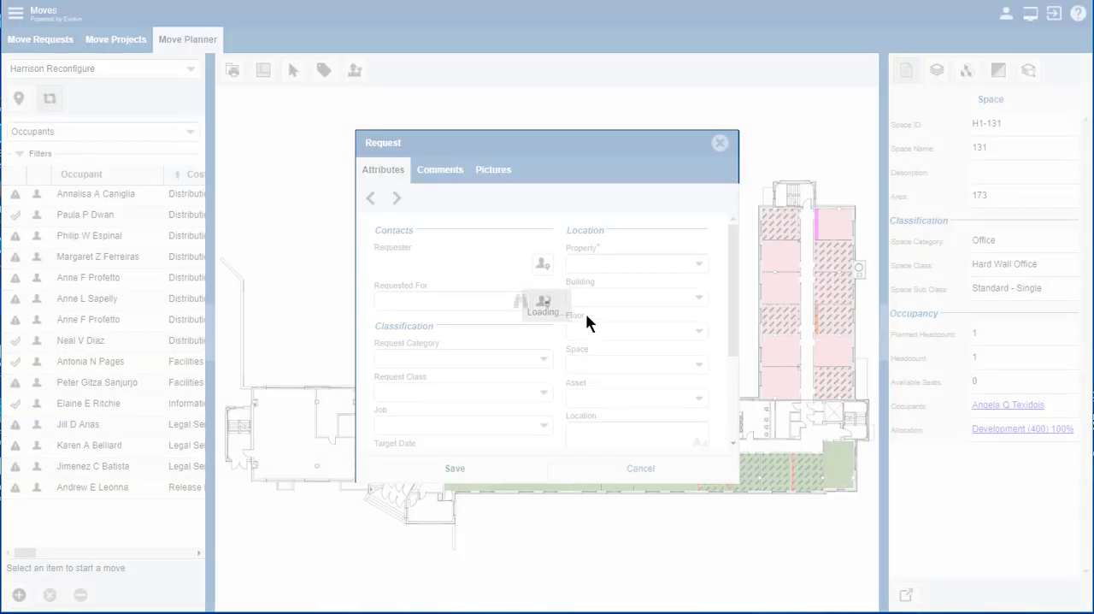
{"action": "scroll", "coordinate": [573, 329], "scroll_direction": "down", "scroll_amount": 4}
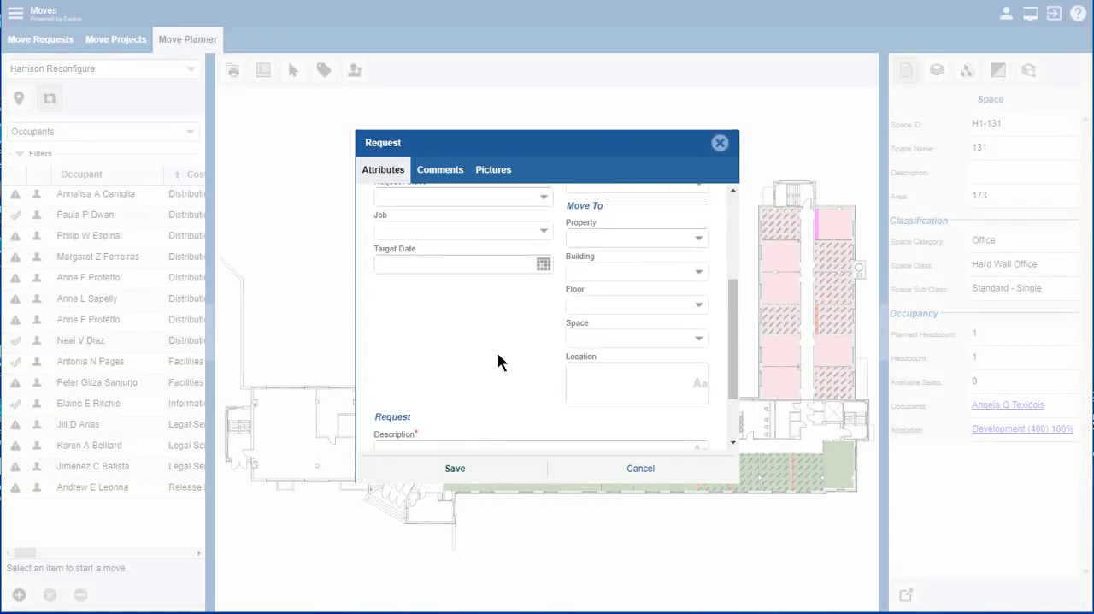
{"action": "scroll", "coordinate": [500, 361], "scroll_direction": "down", "scroll_amount": 3}
{"action": "left_click", "coordinate": [414, 368]}
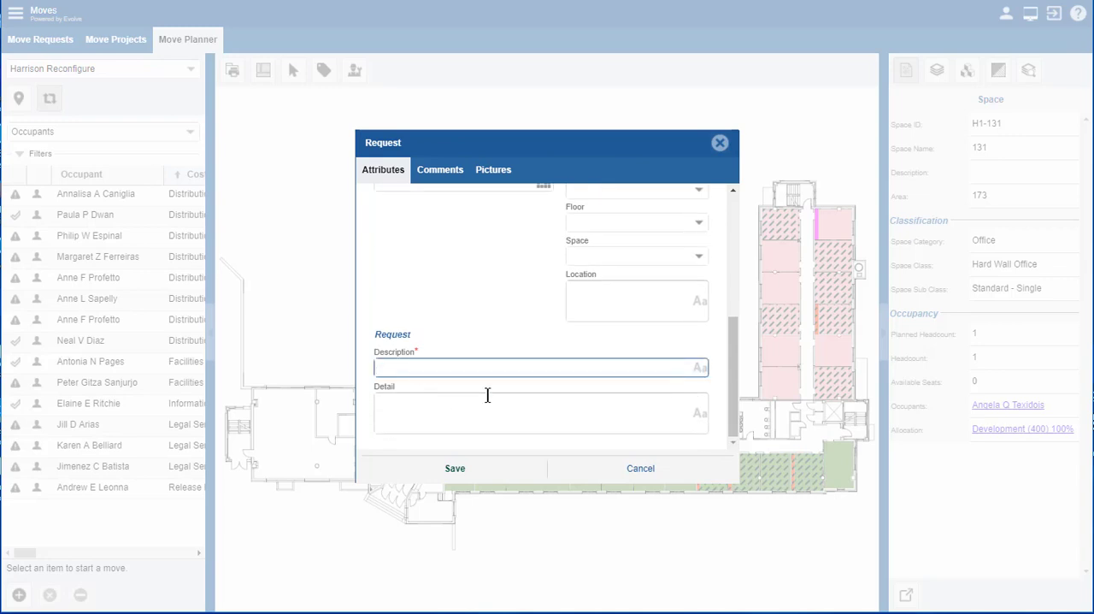
{"action": "type", "text": "move"}
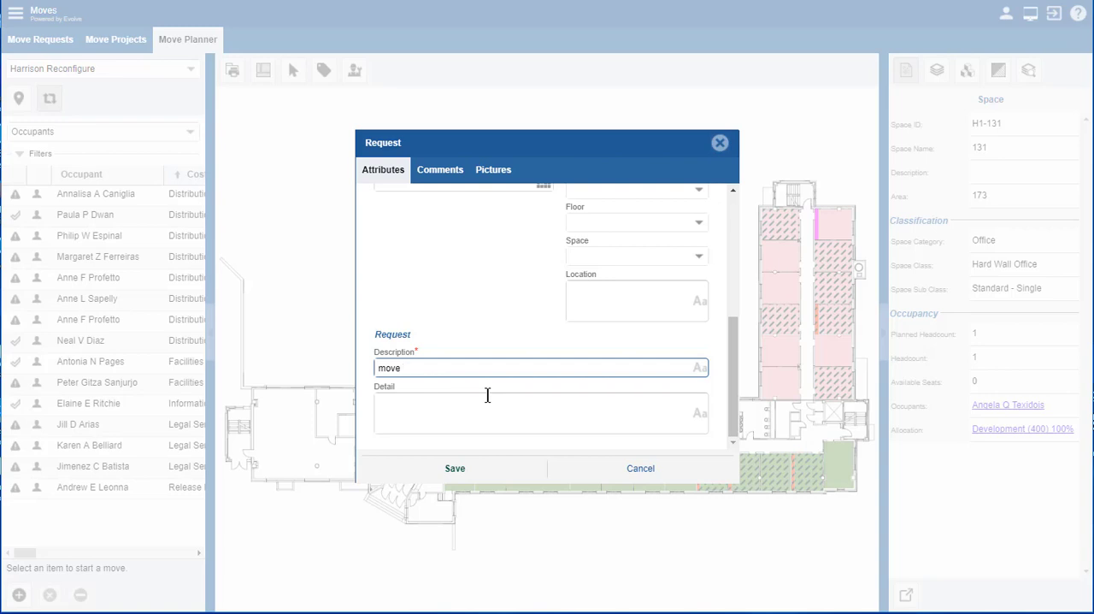
{"action": "type", "text": "out"}
{"action": "left_click", "coordinate": [464, 466]}
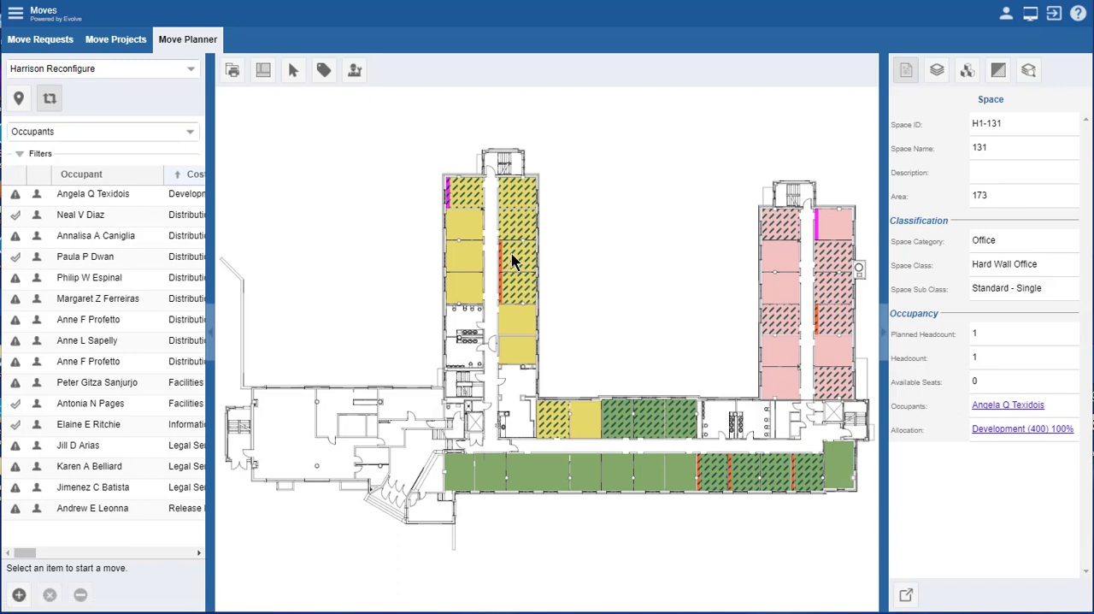
Step: Set the target date of the H1-131 occupant's move to 02/28/2018 and save the move
{"action": "double_click", "coordinate": [110, 193]}
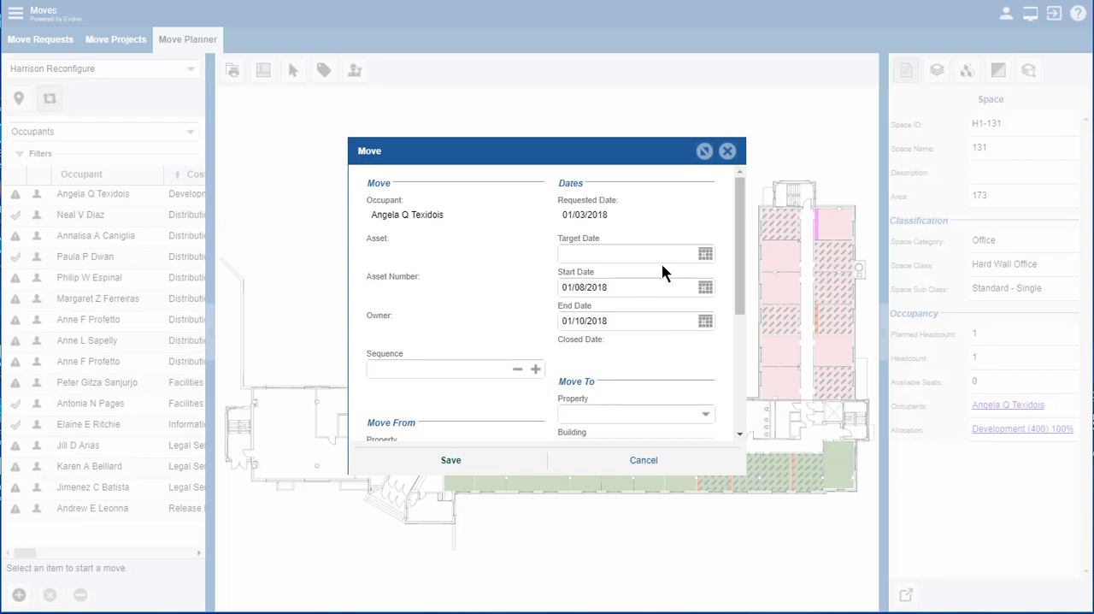
{"action": "left_click", "coordinate": [705, 253]}
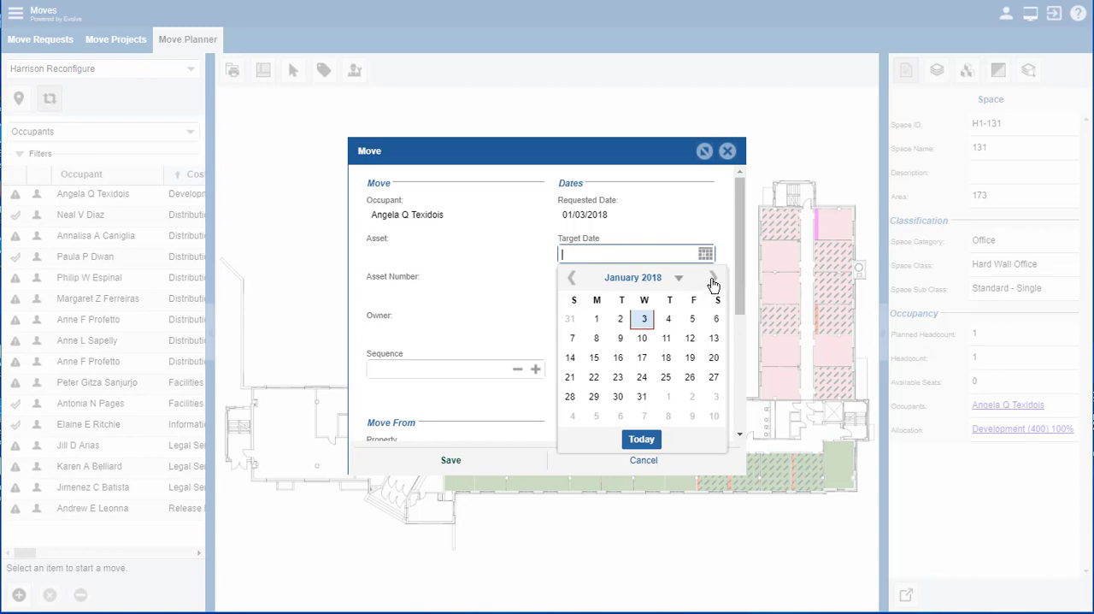
{"action": "left_click", "coordinate": [712, 278]}
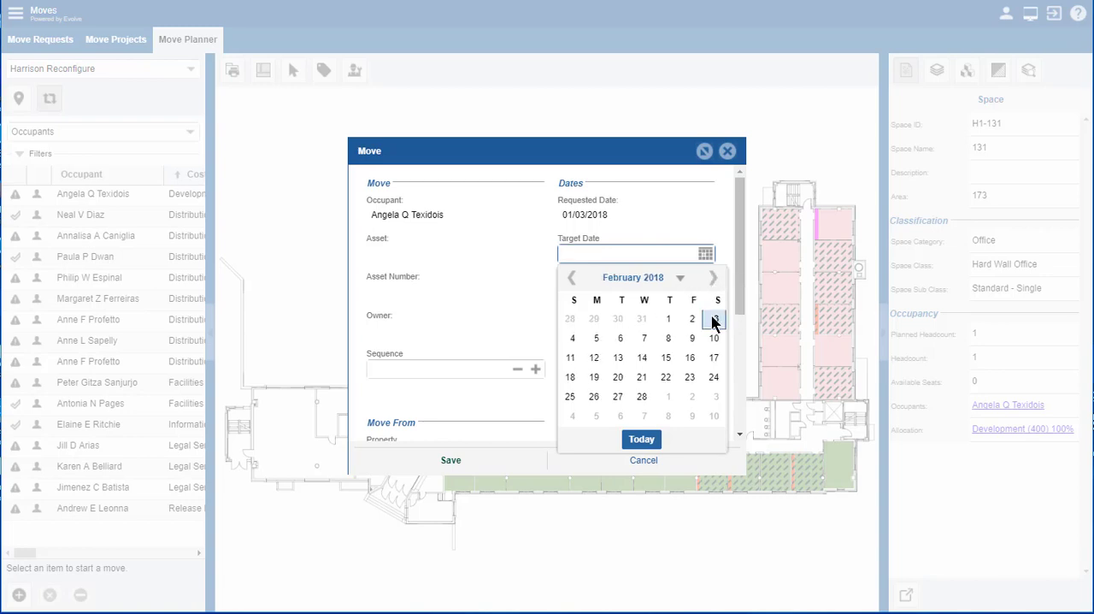
{"action": "left_click", "coordinate": [641, 398]}
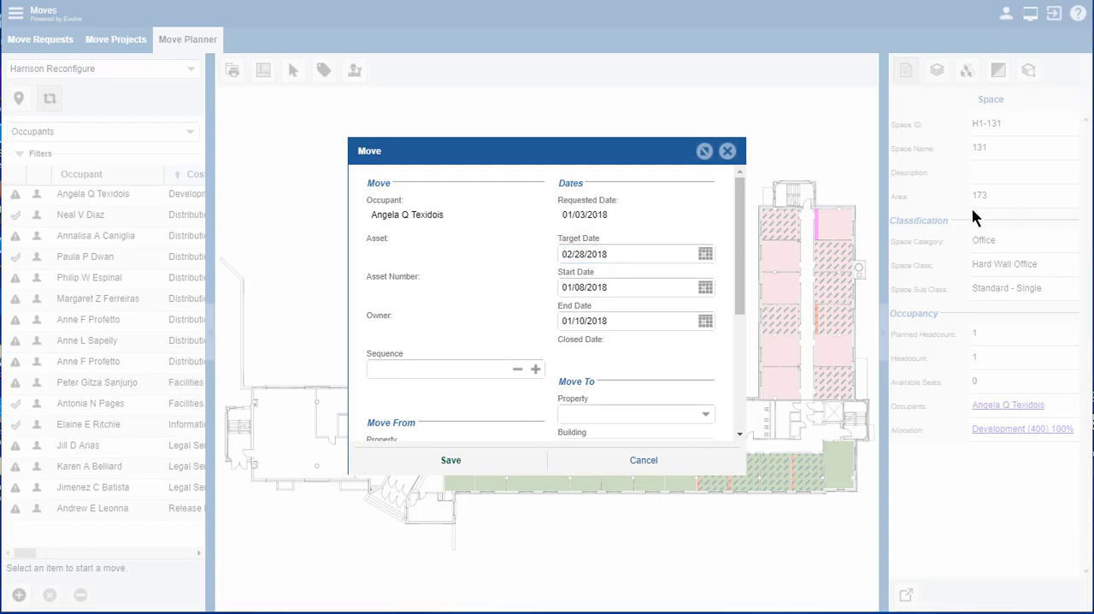
{"action": "left_click", "coordinate": [466, 466]}
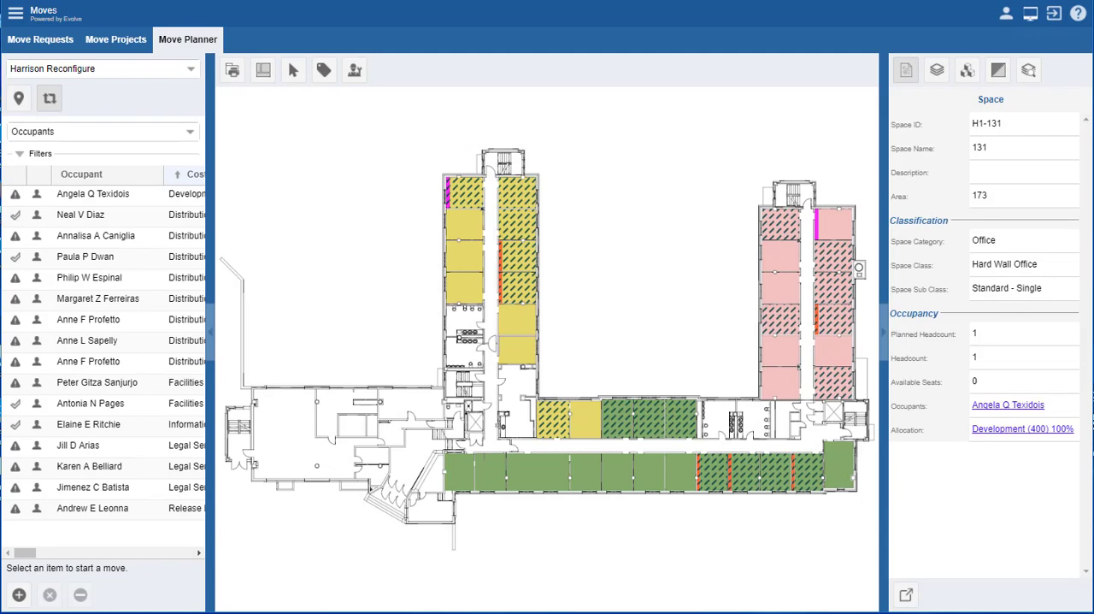
Step: Open the space plan of Building 38's test floor and check the Currently Occupied Spaces highlight
{"action": "left_click", "coordinate": [19, 101]}
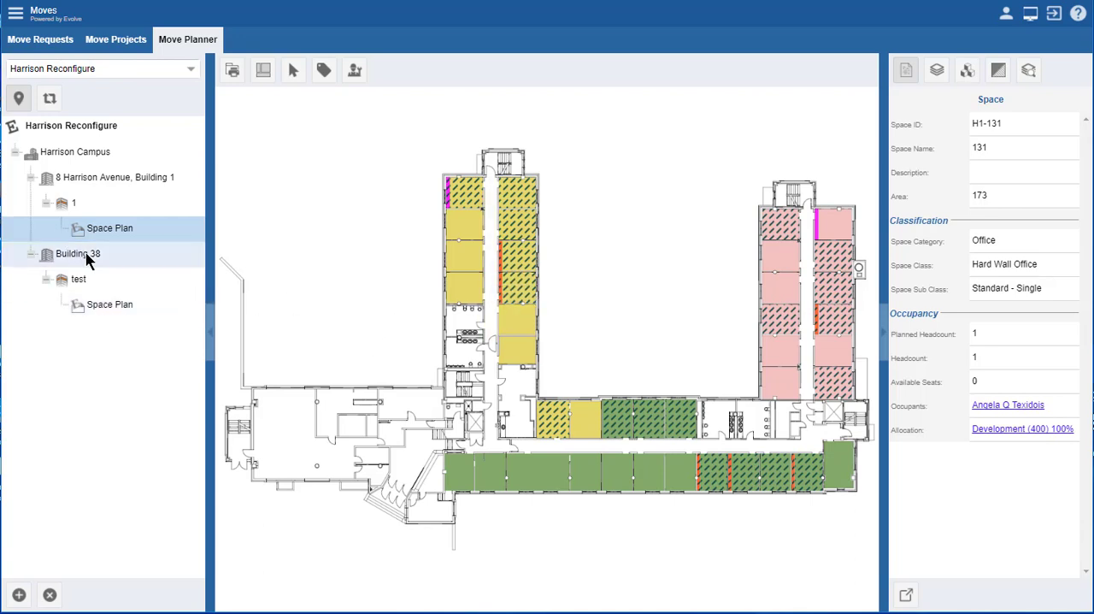
{"action": "left_click", "coordinate": [110, 304]}
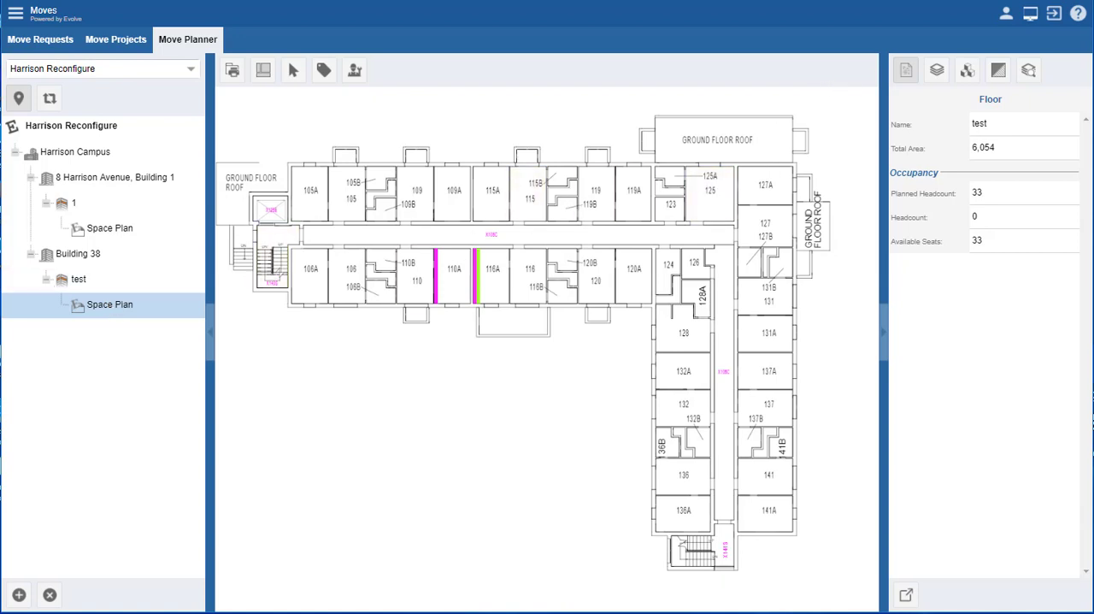
{"action": "left_click", "coordinate": [1000, 71]}
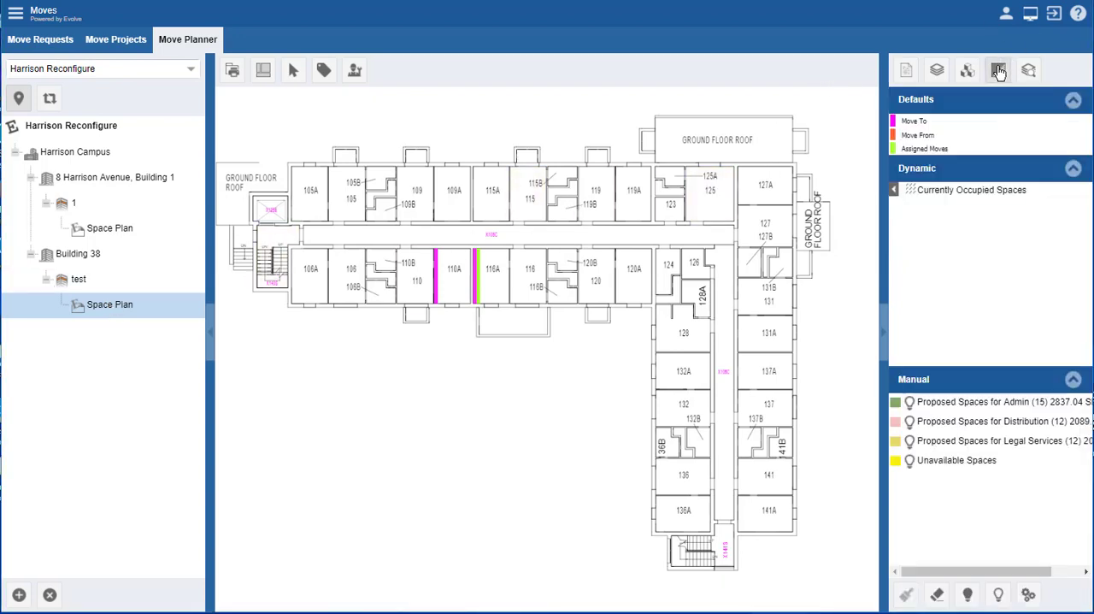
{"action": "left_click", "coordinate": [911, 191]}
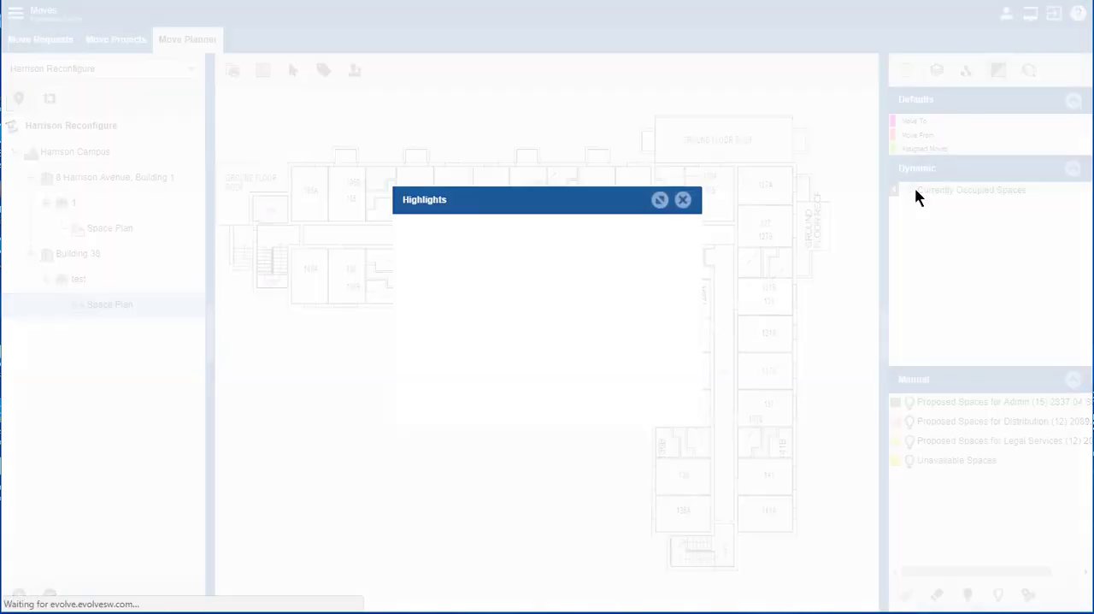
{"action": "left_click", "coordinate": [637, 413]}
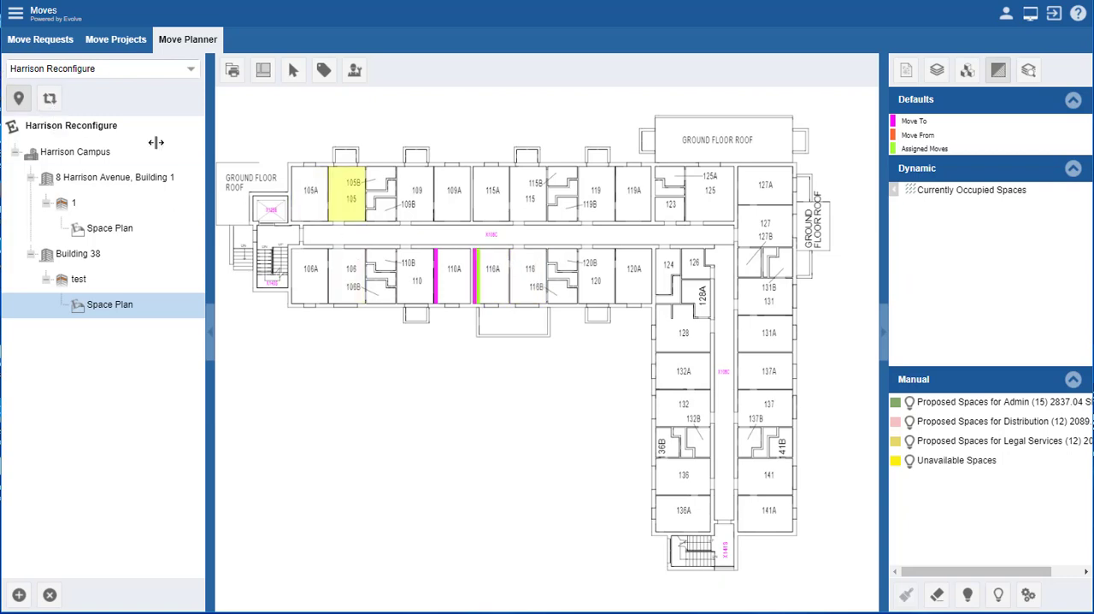
Step: With the occupant moves listed, place the unassigned Development occupant in space 116 on the Building 38 plan and save the move
{"action": "left_click", "coordinate": [50, 100]}
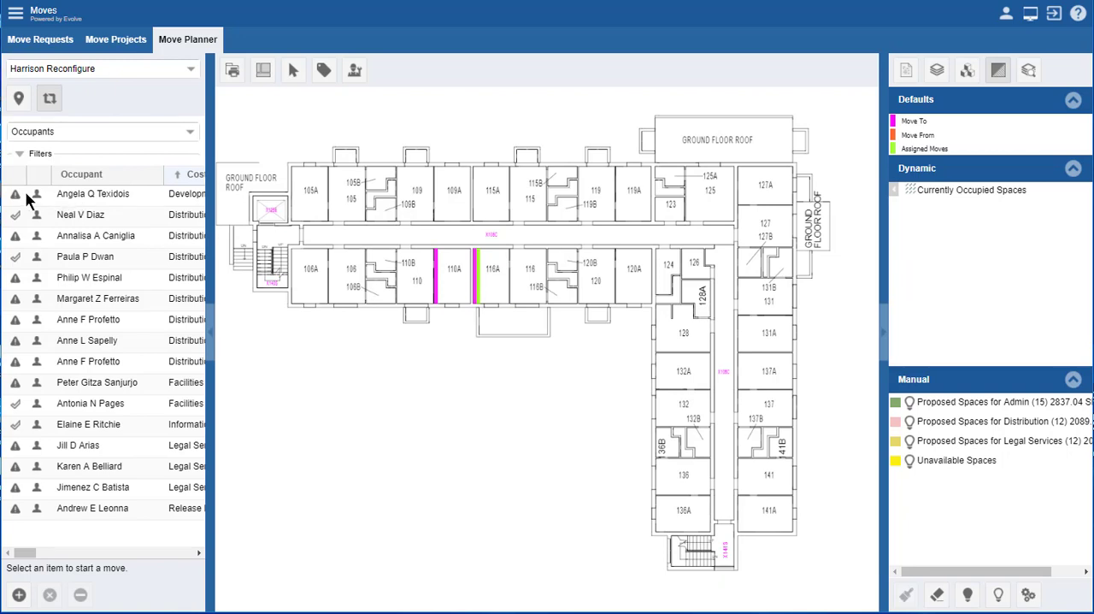
{"action": "left_click", "coordinate": [64, 198]}
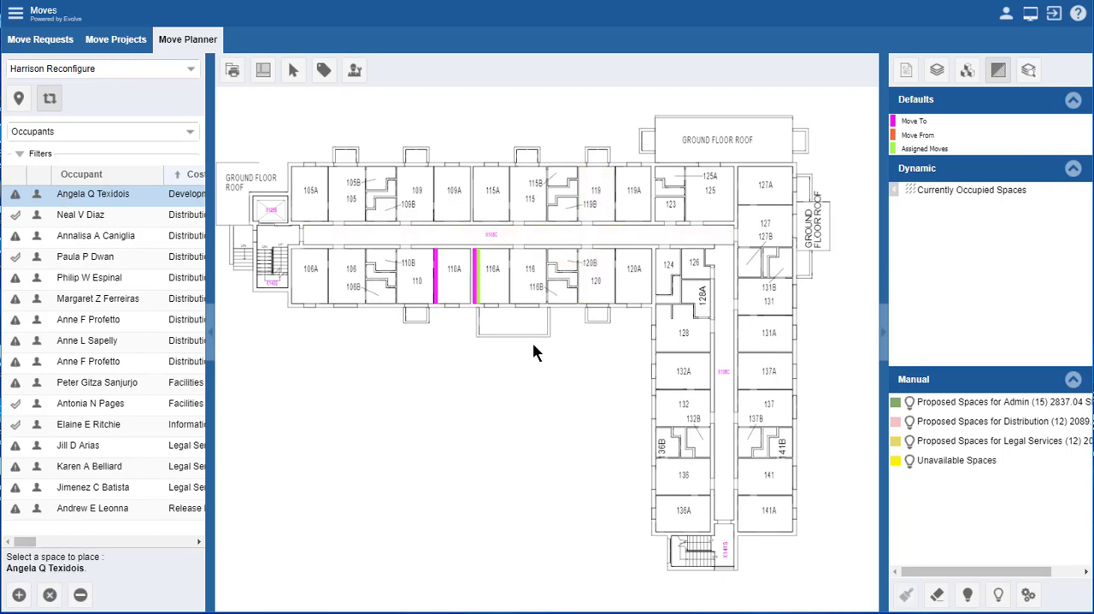
{"action": "left_click", "coordinate": [531, 272]}
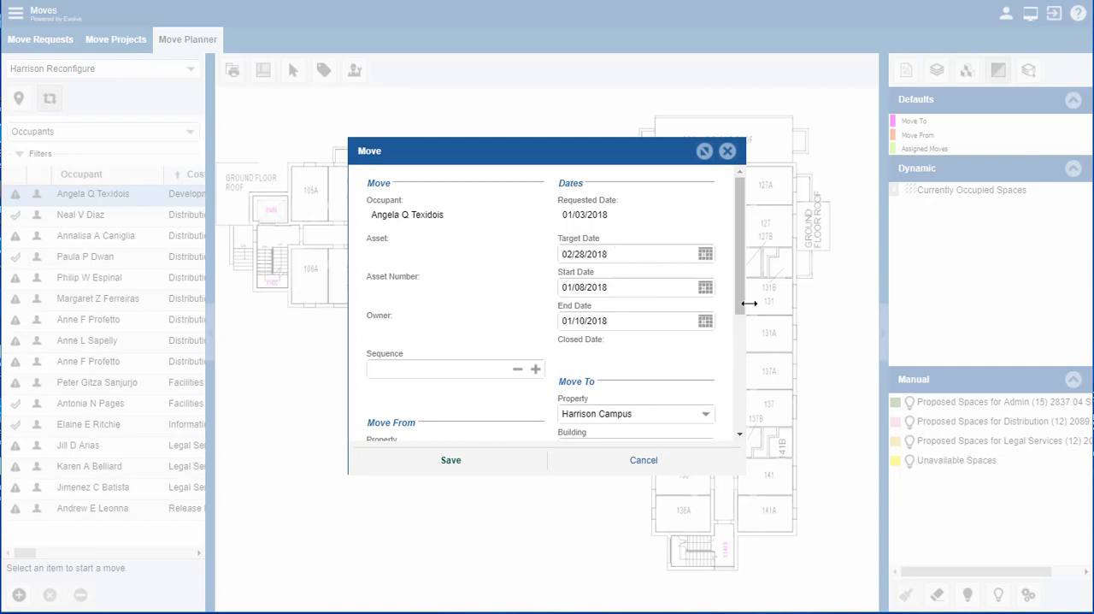
{"action": "left_click_drag", "start_coordinate": [739, 301], "coordinate": [745, 274]}
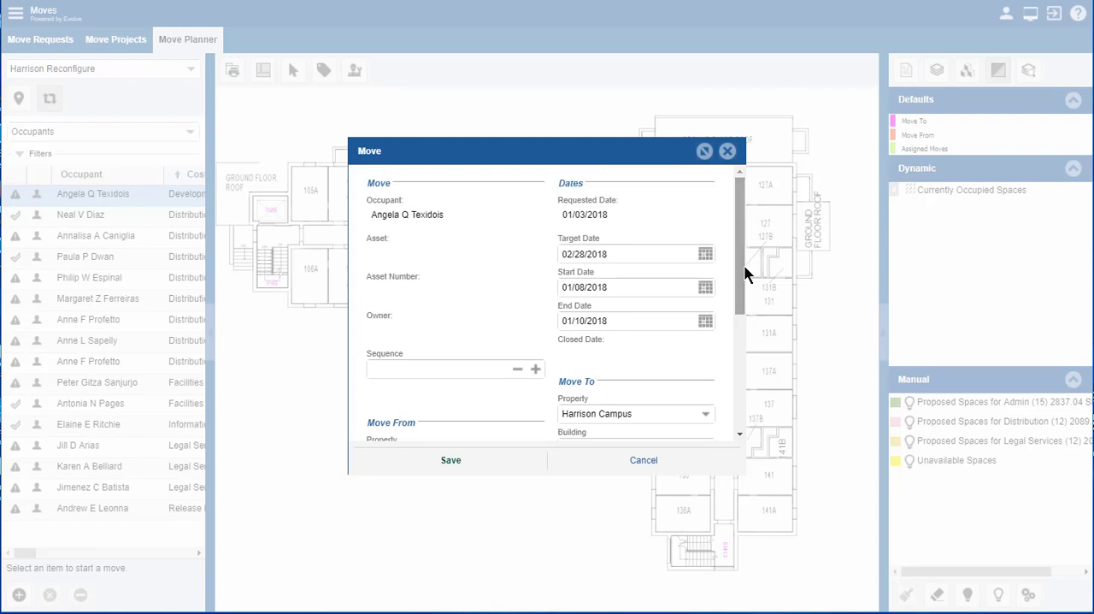
{"action": "left_click", "coordinate": [451, 459]}
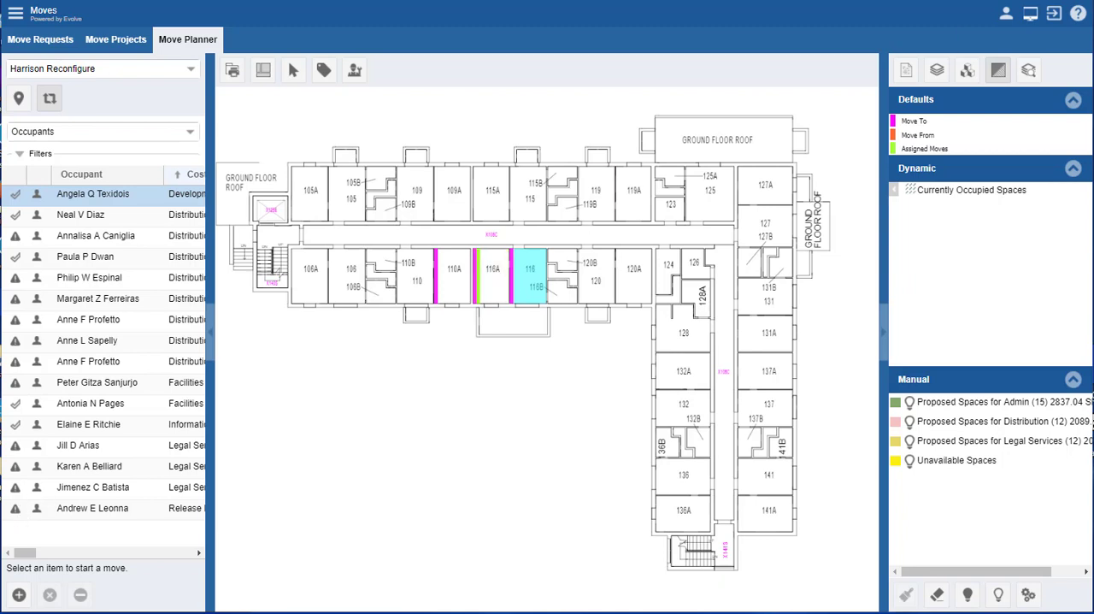
Step: Sort the occupant moves by cost center in descending order and open the selection of occupants to add
{"action": "left_click", "coordinate": [186, 174]}
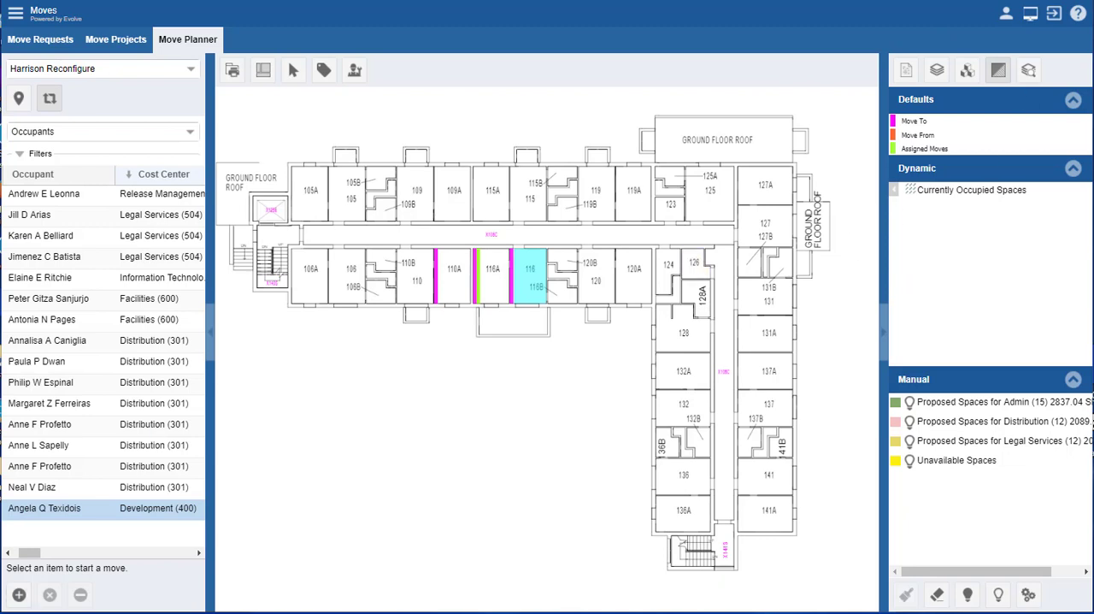
{"action": "left_click", "coordinate": [18, 595]}
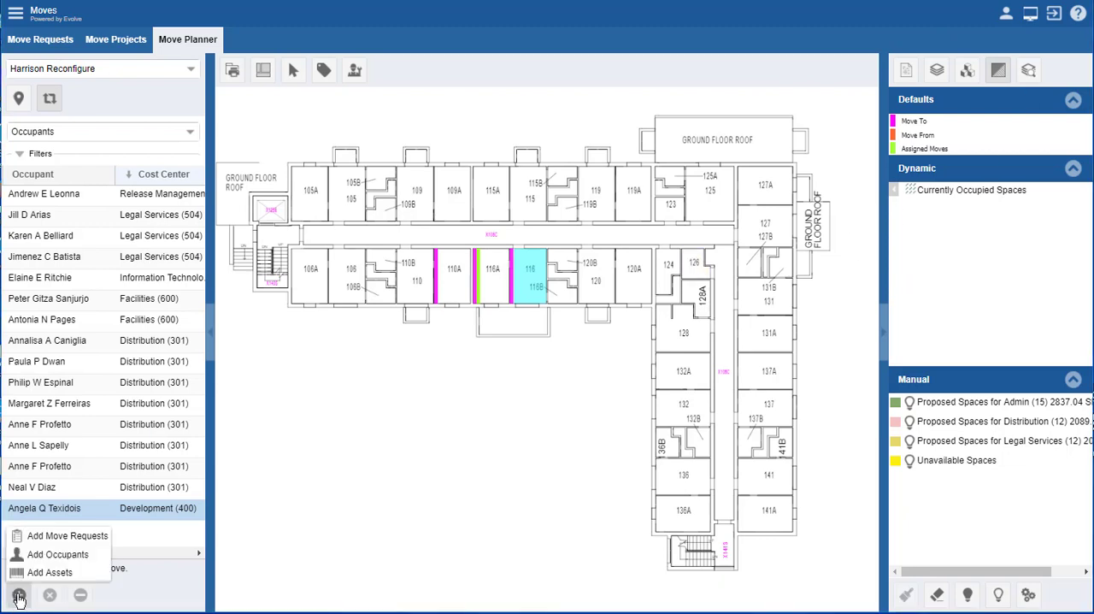
{"action": "left_click", "coordinate": [68, 556]}
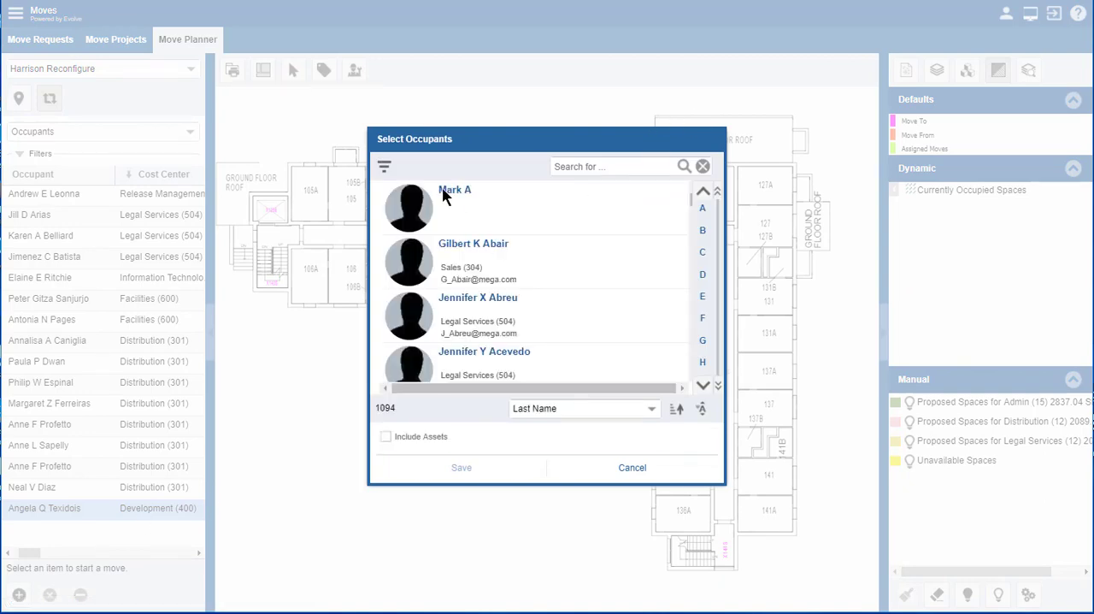
Step: In the occupant filters, replace the Name field with Cost Center and set it to Legal Services (504)
{"action": "left_click", "coordinate": [384, 167]}
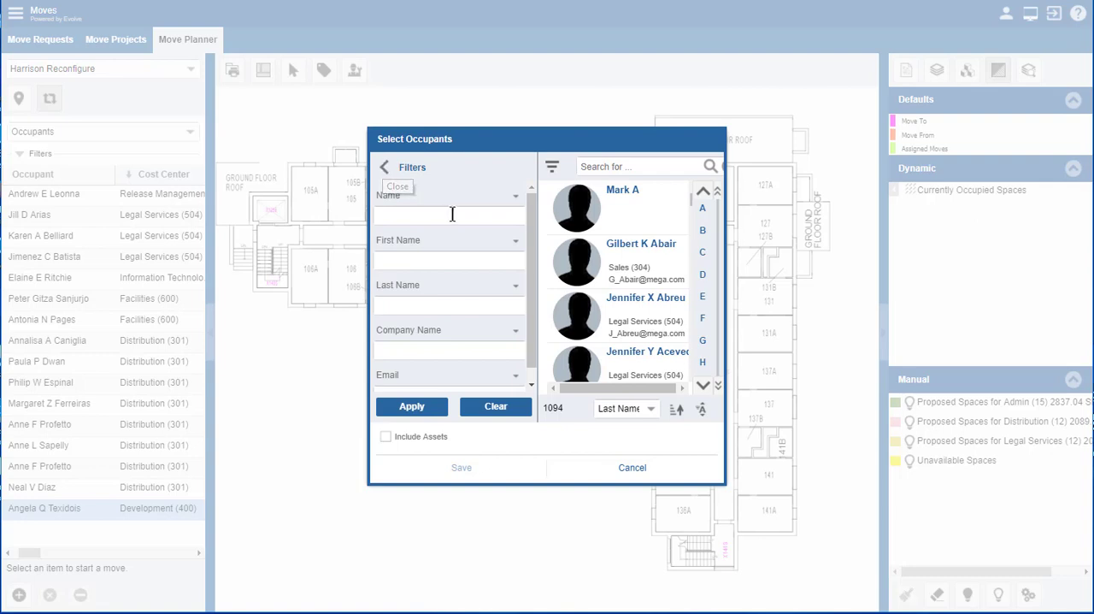
{"action": "left_click", "coordinate": [516, 200]}
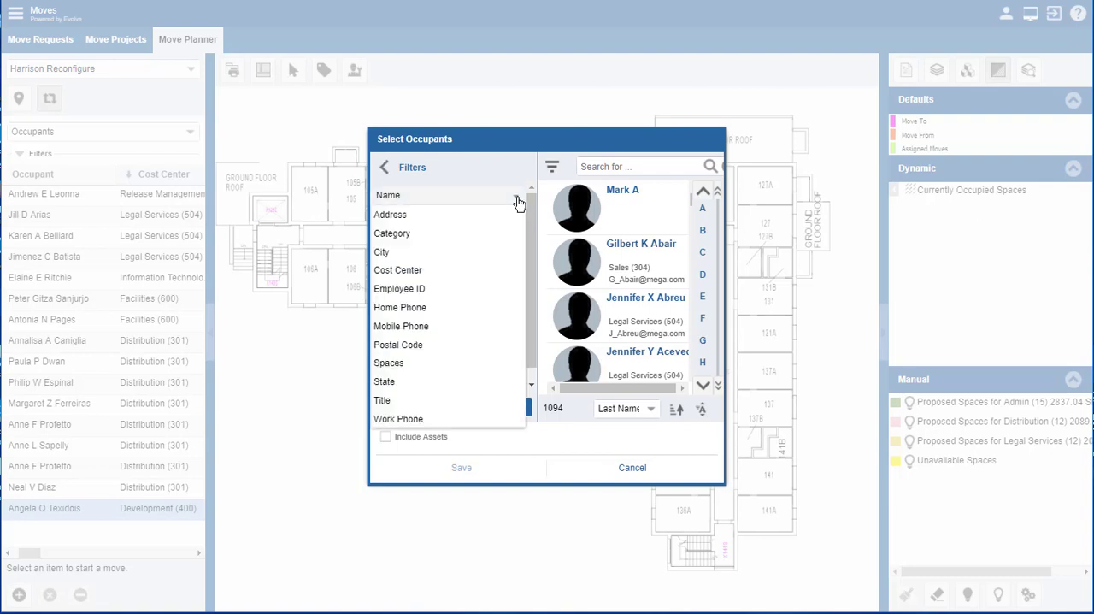
{"action": "left_click", "coordinate": [422, 270]}
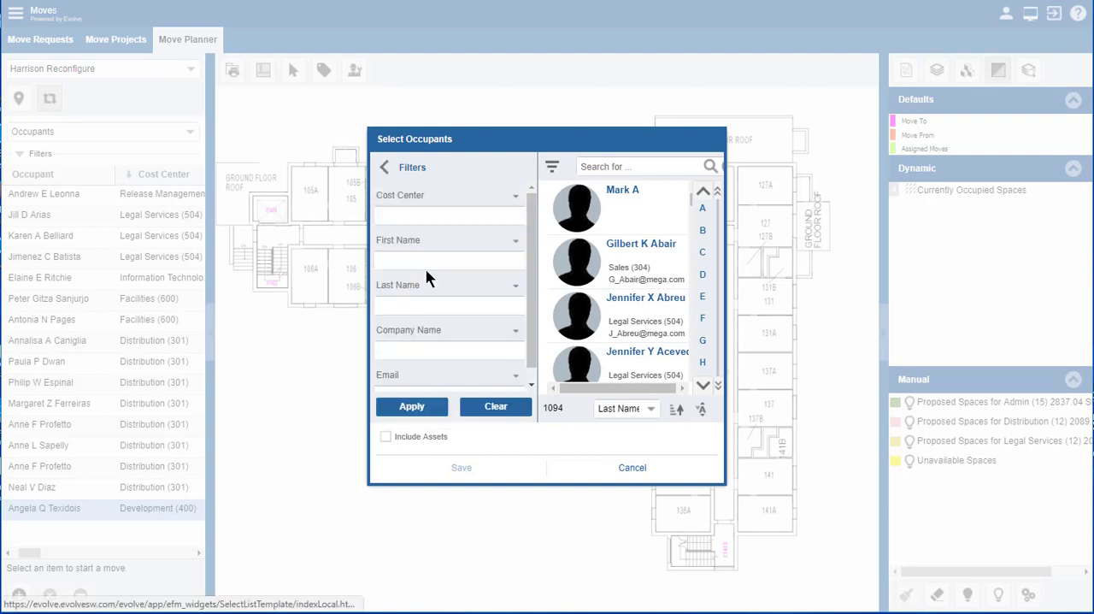
{"action": "left_click", "coordinate": [418, 214]}
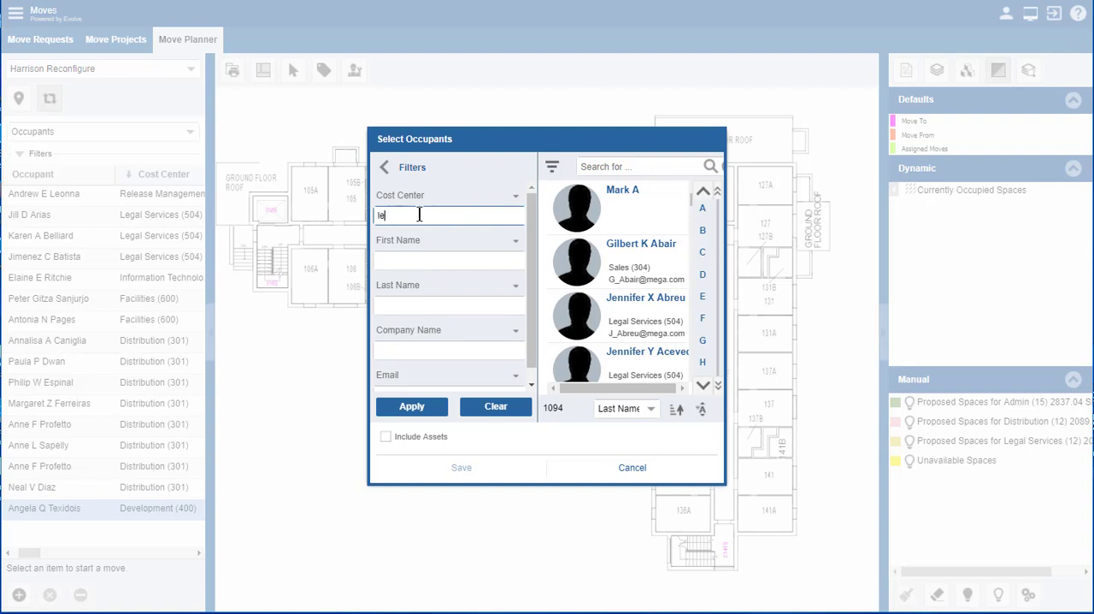
{"action": "type", "text": "lega"}
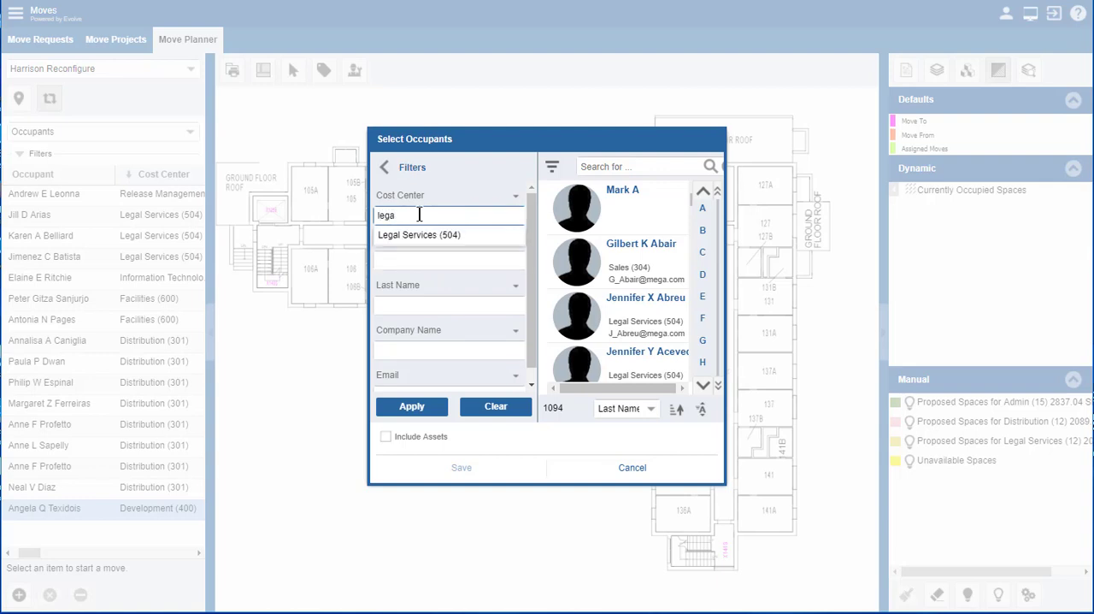
{"action": "left_click", "coordinate": [410, 243]}
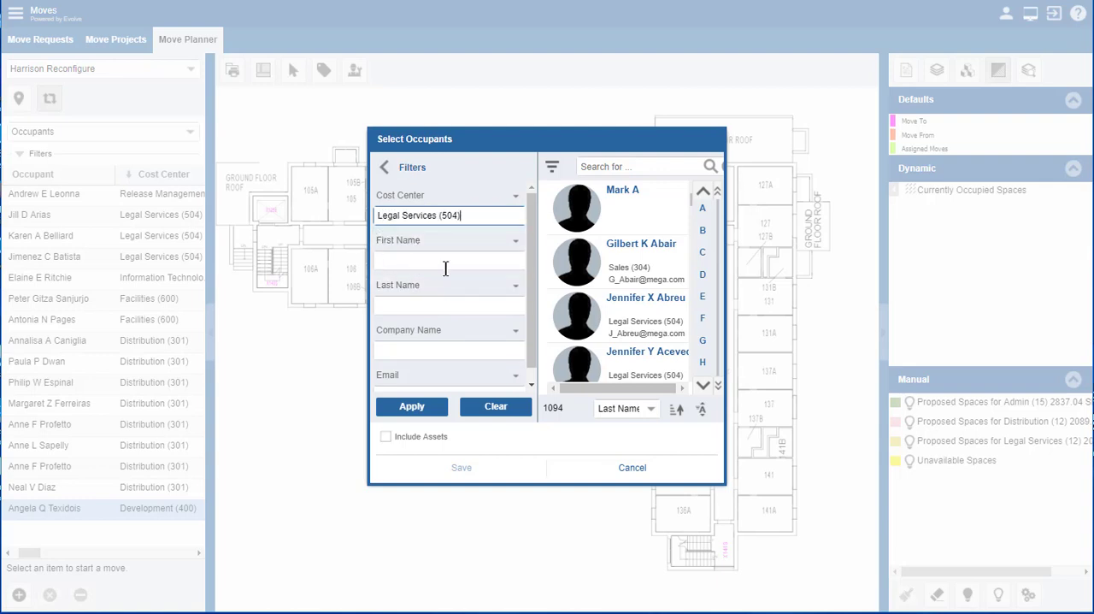
Step: Replace the First Name filter field with Spaces and apply the filters to the occupant selection
{"action": "left_click", "coordinate": [518, 245]}
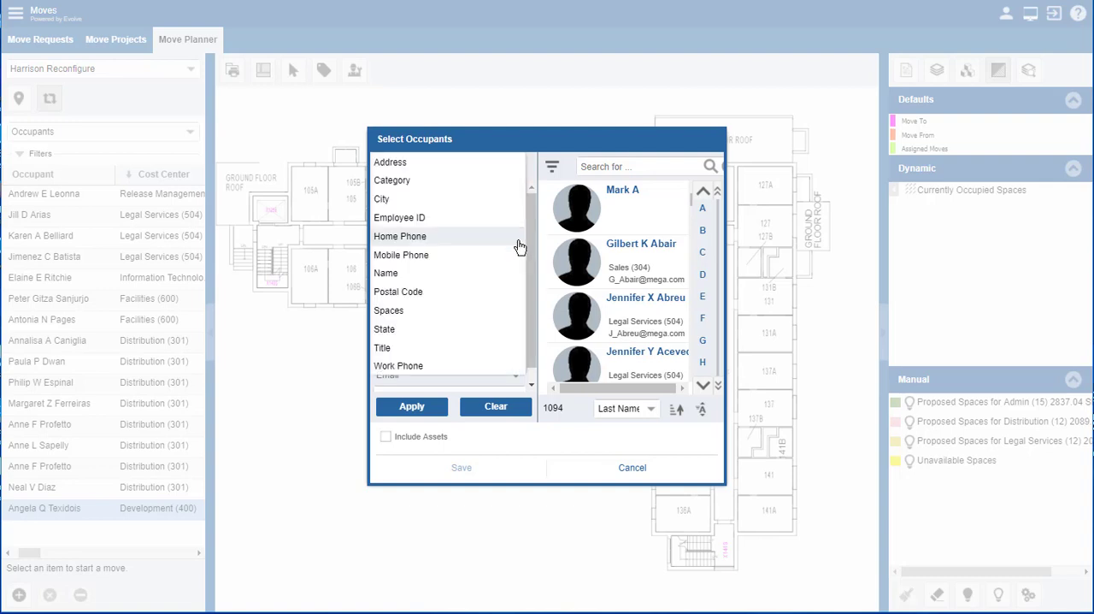
{"action": "left_click", "coordinate": [415, 313]}
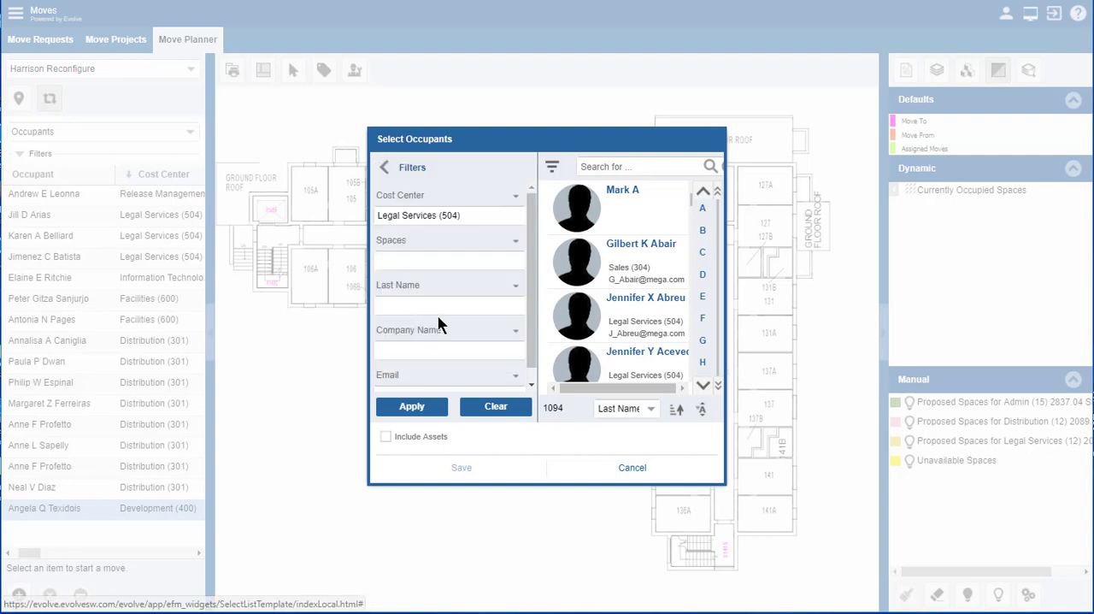
{"action": "left_click", "coordinate": [400, 259]}
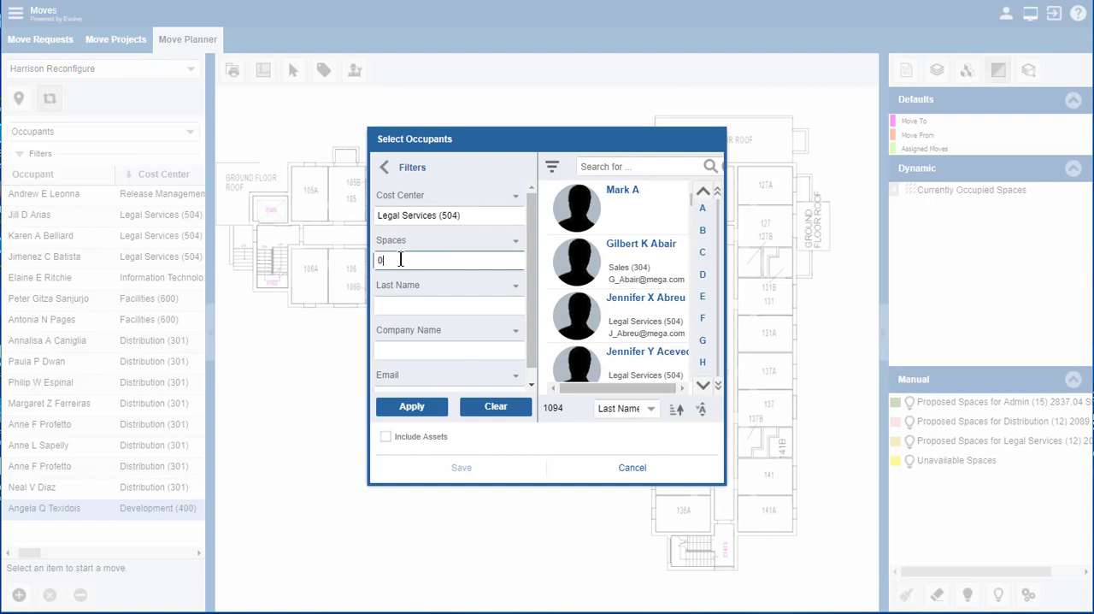
{"action": "key", "text": "Tab"}
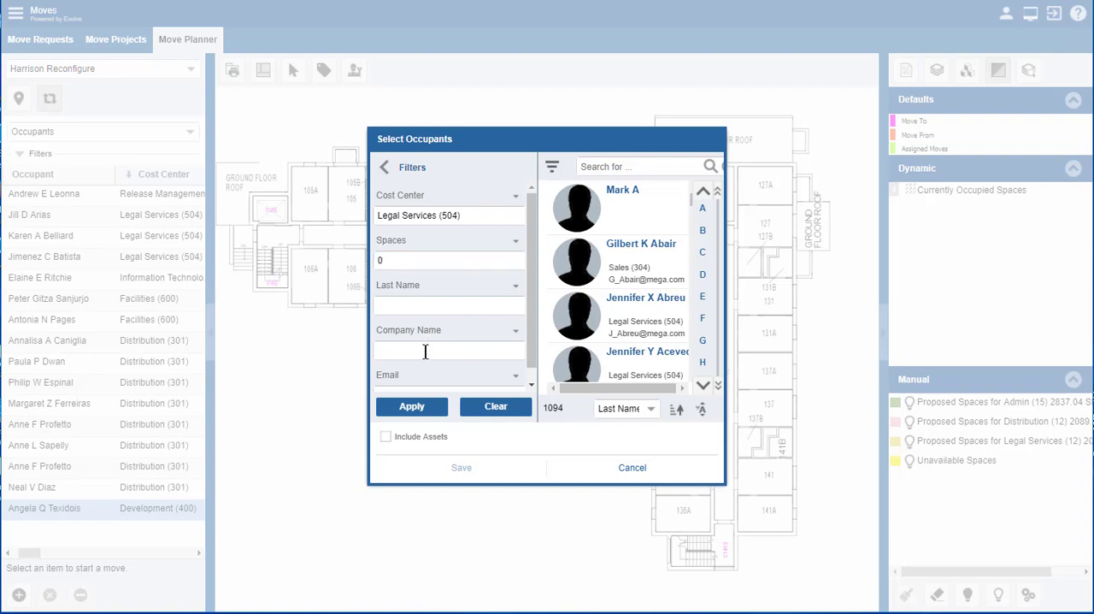
{"action": "left_click", "coordinate": [416, 411]}
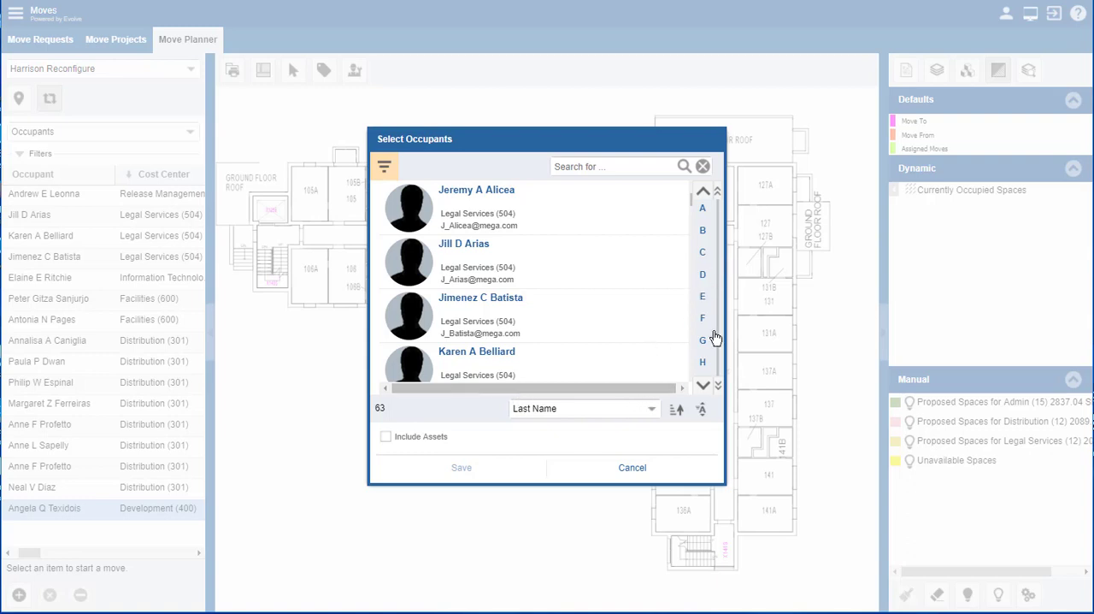
Step: Add two more occupants from Legal Services (504), the consecutive entries after the existing ones, to the project's occupant moves
{"action": "scroll", "coordinate": [552, 291], "scroll_direction": "down", "scroll_amount": 2}
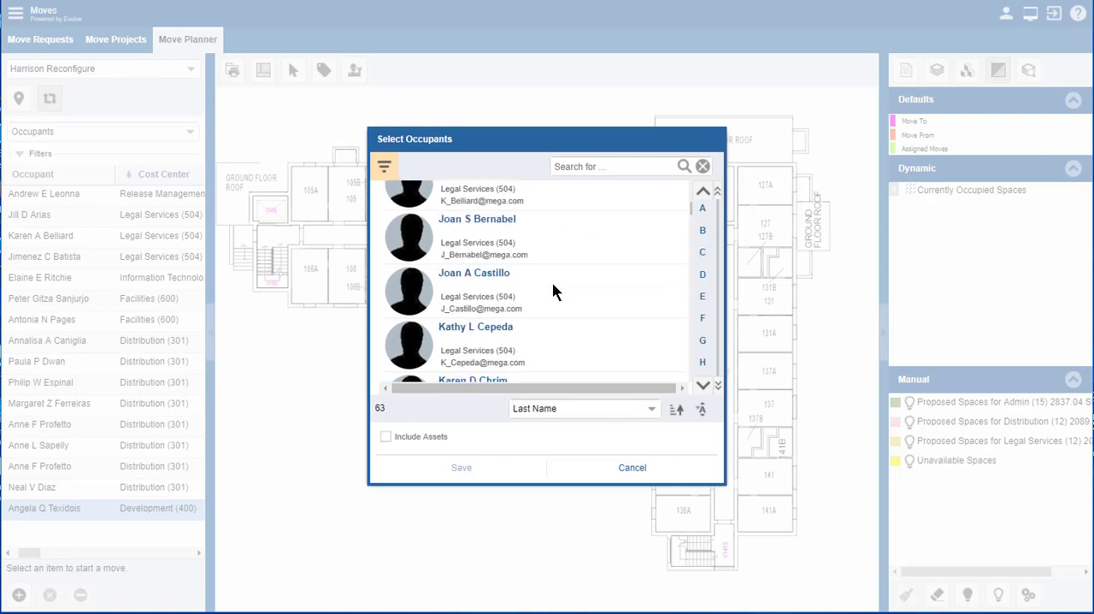
{"action": "left_click", "coordinate": [460, 243]}
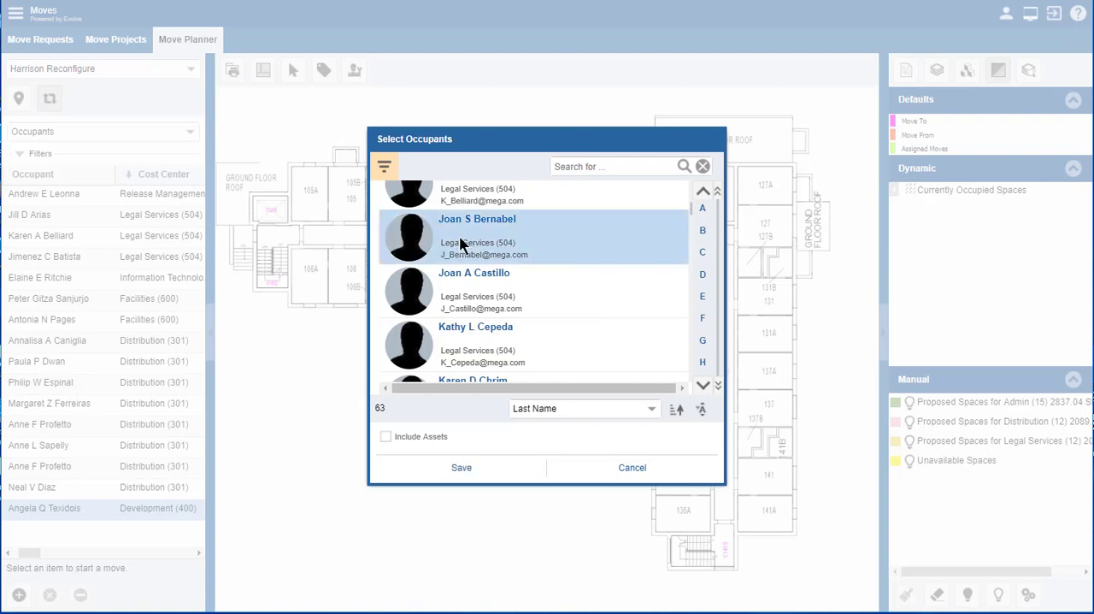
{"action": "left_click", "coordinate": [466, 282]}
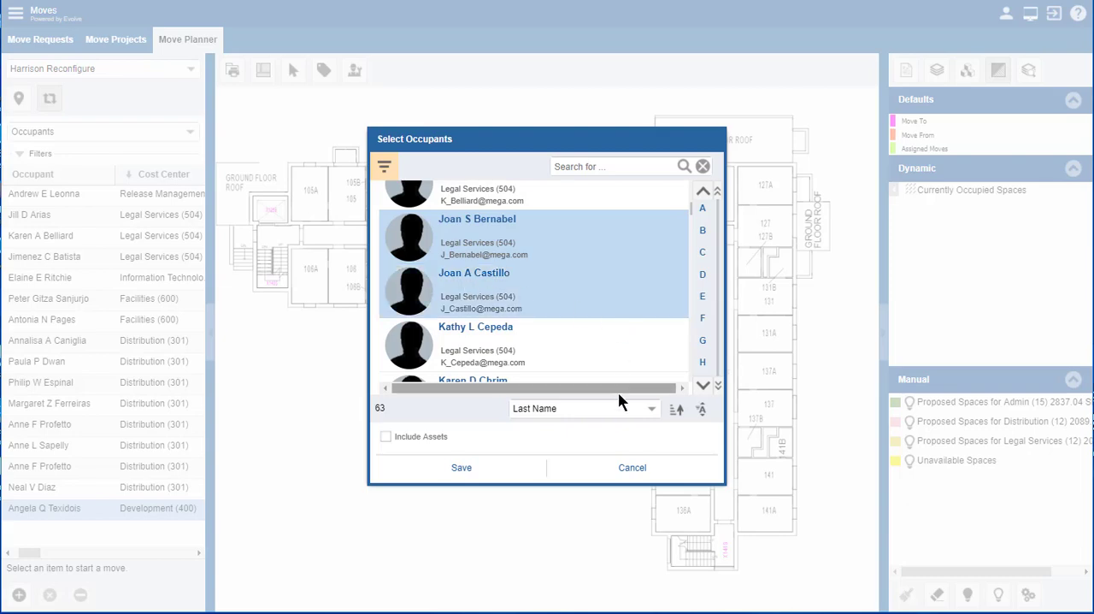
{"action": "left_click", "coordinate": [461, 470]}
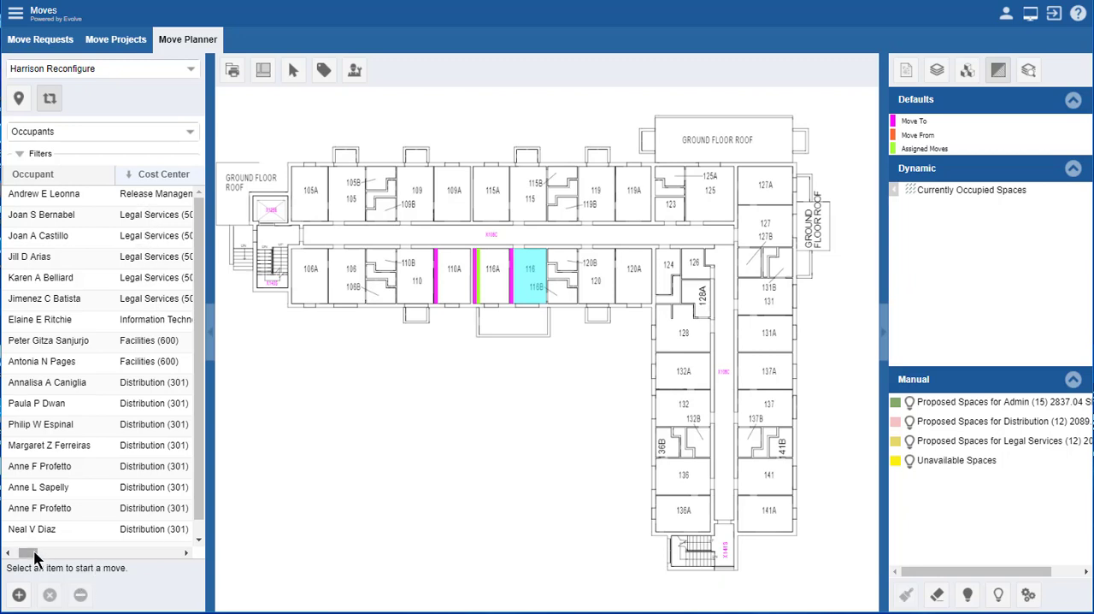
{"action": "left_click_drag", "start_coordinate": [32, 553], "coordinate": [8, 564]}
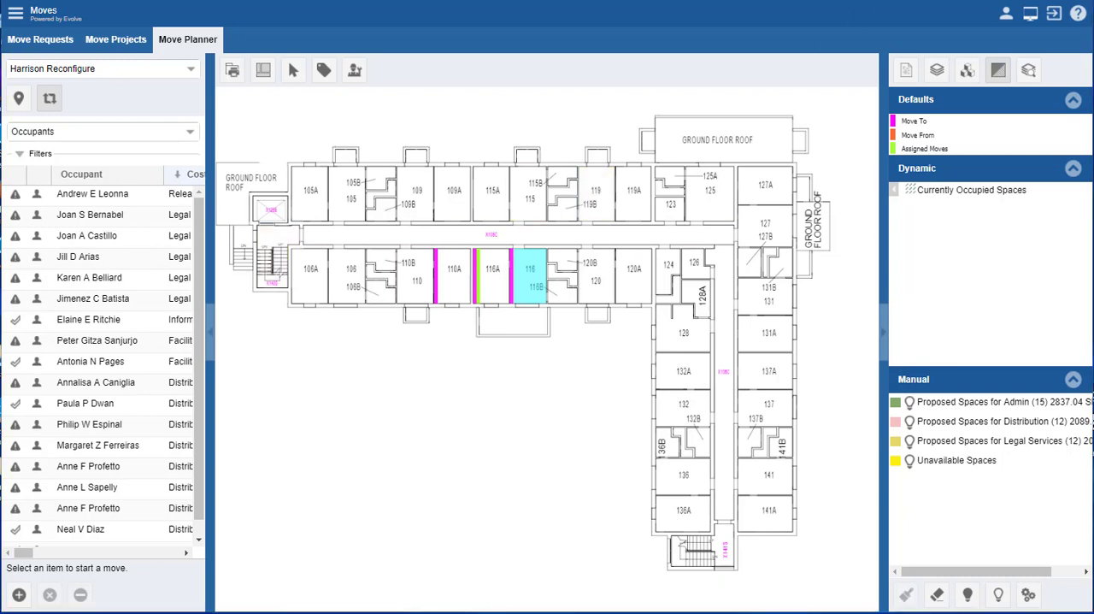
Step: Open the floor 1 space plan of 8 Harrison Avenue, Building 1 and place the first newly added Legal Services occupant in space H1-131
{"action": "left_click", "coordinate": [18, 100]}
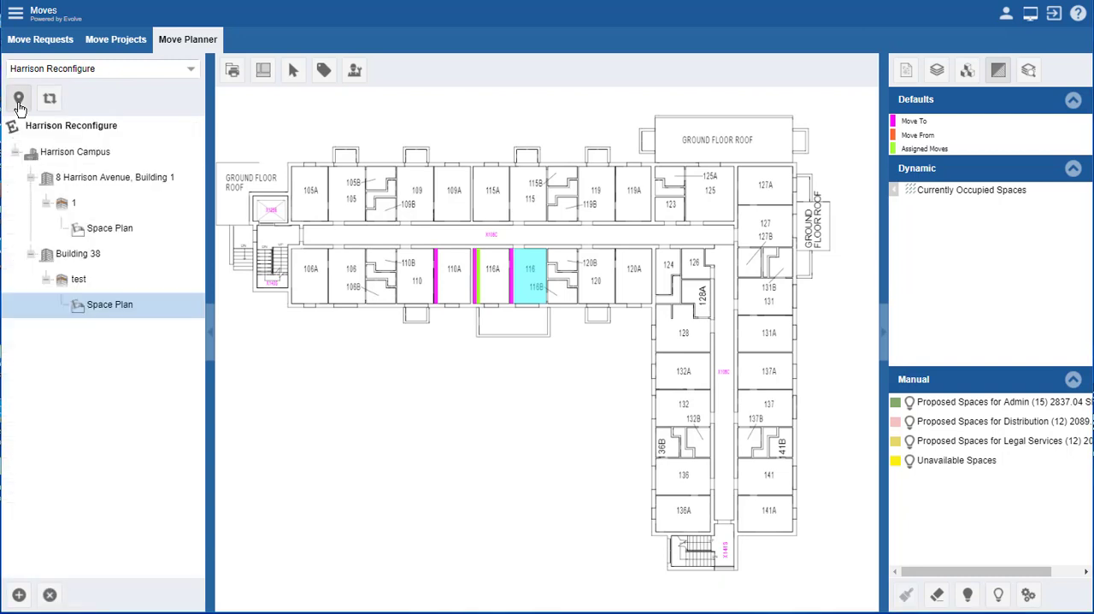
{"action": "left_click", "coordinate": [106, 229]}
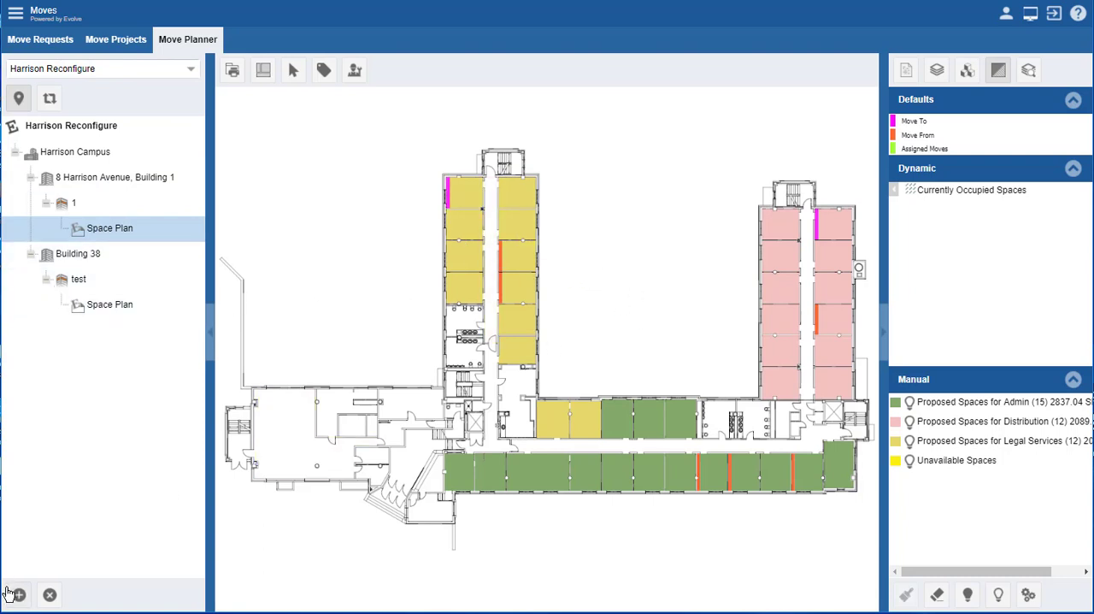
{"action": "left_click", "coordinate": [50, 100]}
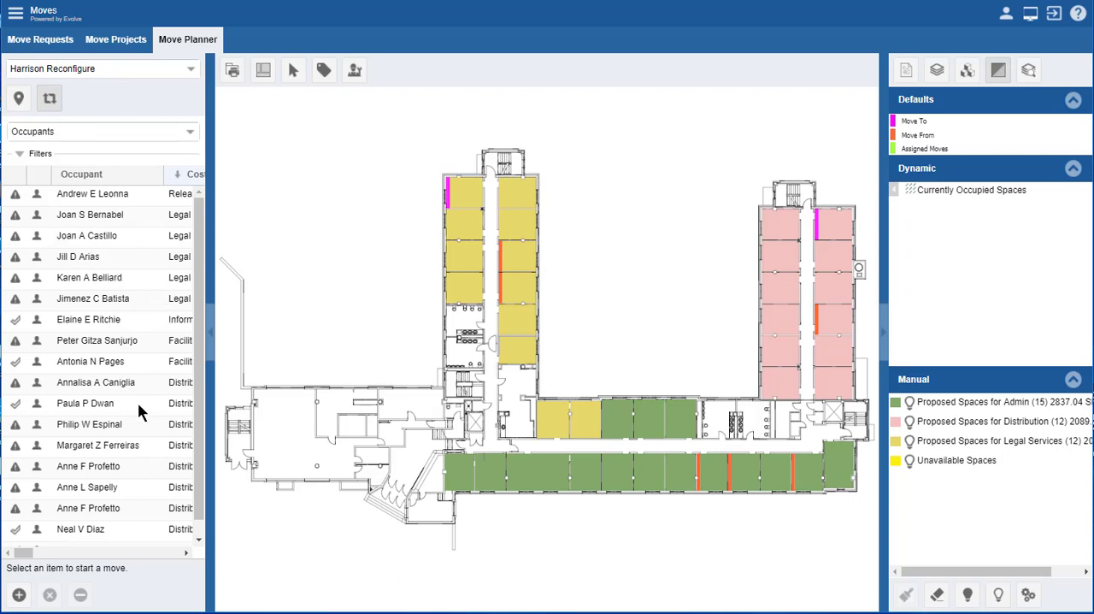
{"action": "left_click", "coordinate": [75, 216]}
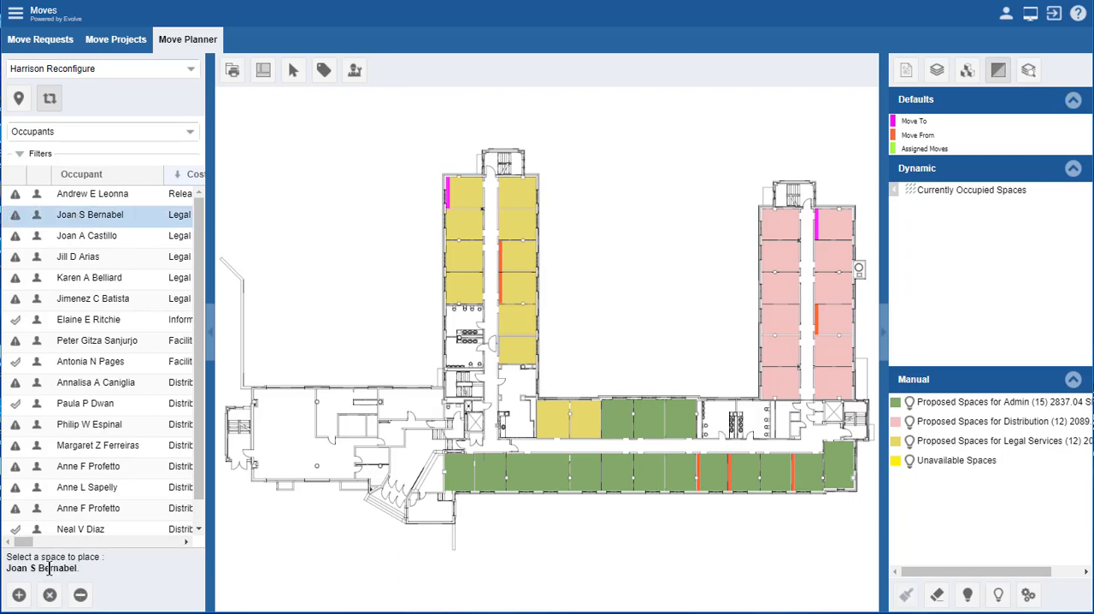
{"action": "left_click", "coordinate": [518, 255]}
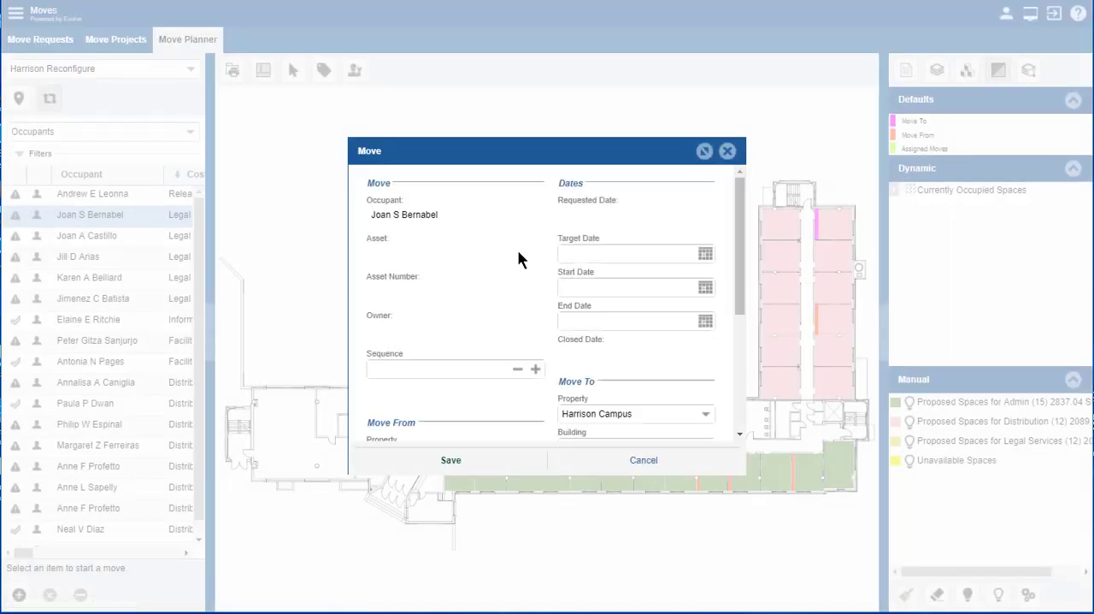
Step: Set the target date of the move into H1-131 to 03/07/2018, check its Move To details, and save it
{"action": "left_click", "coordinate": [705, 253]}
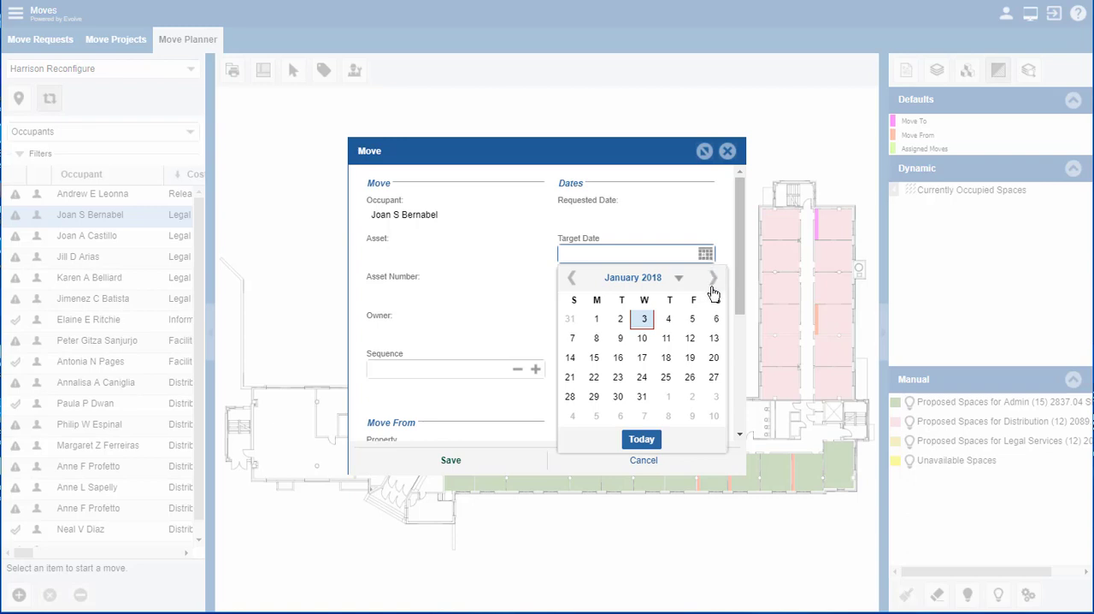
{"action": "left_click", "coordinate": [714, 279]}
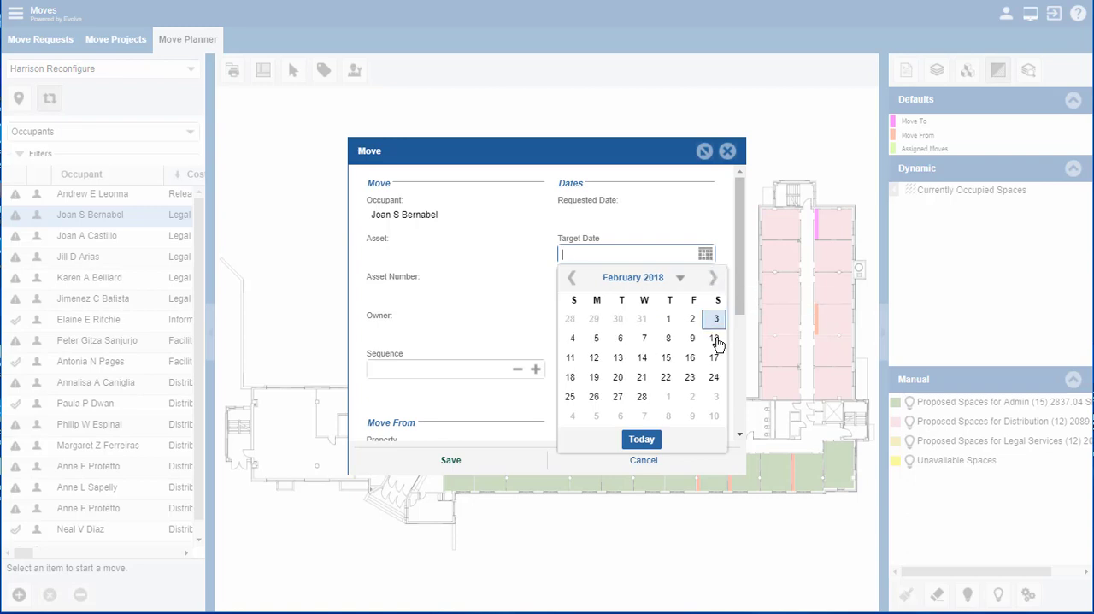
{"action": "left_click", "coordinate": [715, 279]}
{"action": "left_click", "coordinate": [644, 338]}
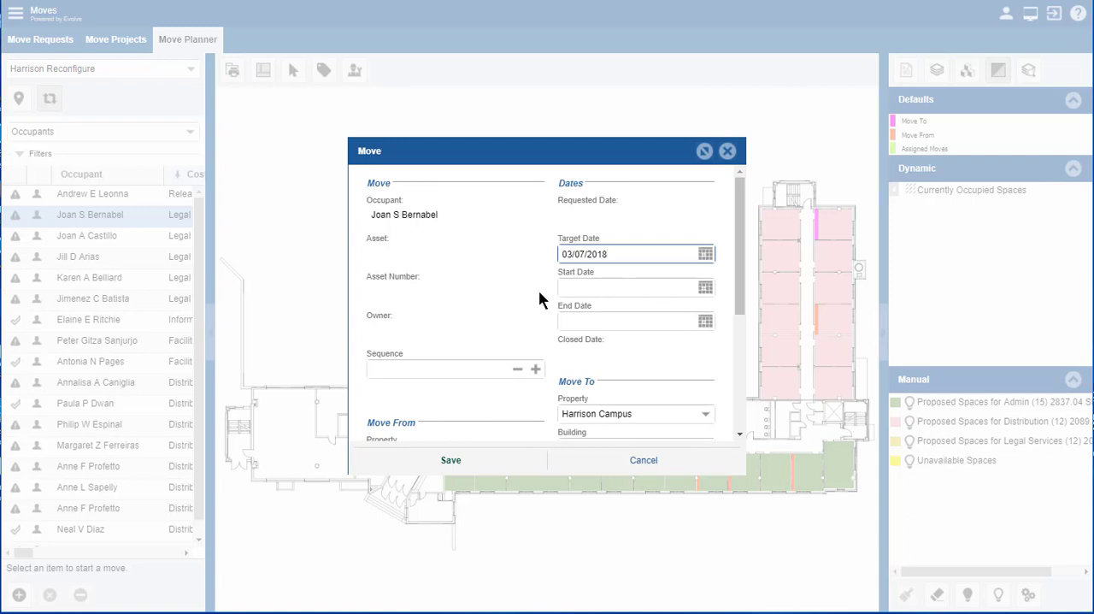
{"action": "left_click_drag", "start_coordinate": [739, 305], "coordinate": [747, 410]}
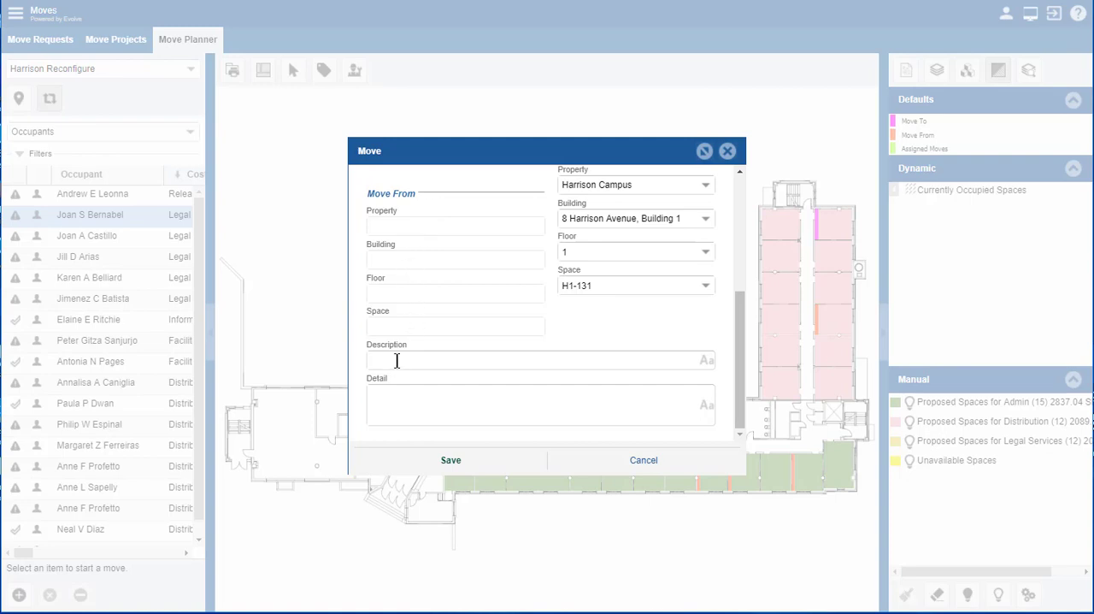
{"action": "left_click_drag", "start_coordinate": [741, 369], "coordinate": [753, 229]}
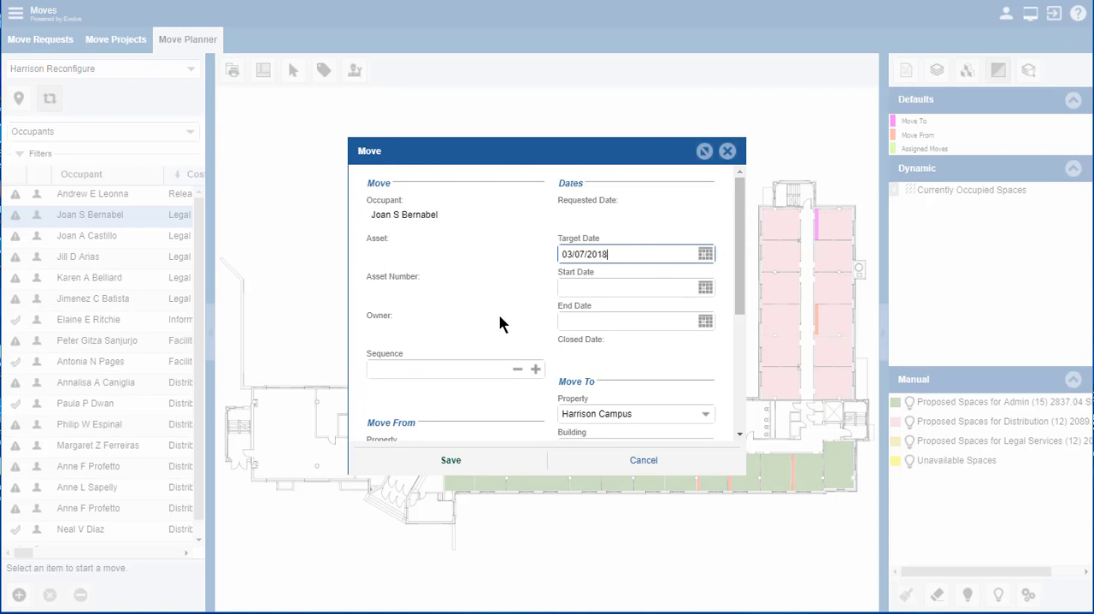
{"action": "left_click", "coordinate": [455, 462]}
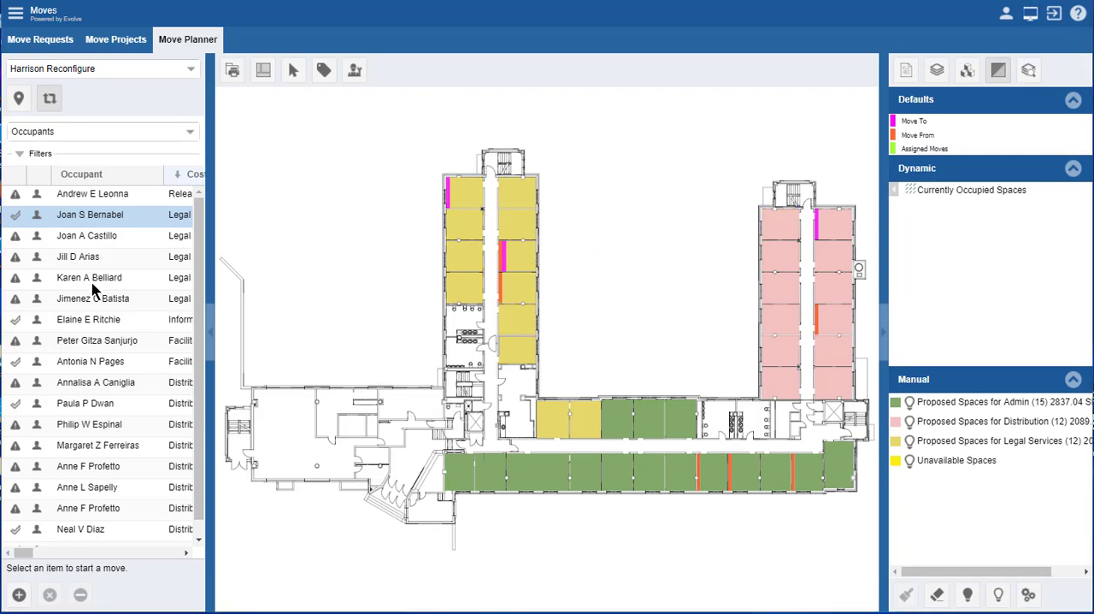
Step: Place the fourth listed Legal Services occupant in space H1-128 with target date 03/07/2018 and save the move
{"action": "left_click", "coordinate": [67, 278]}
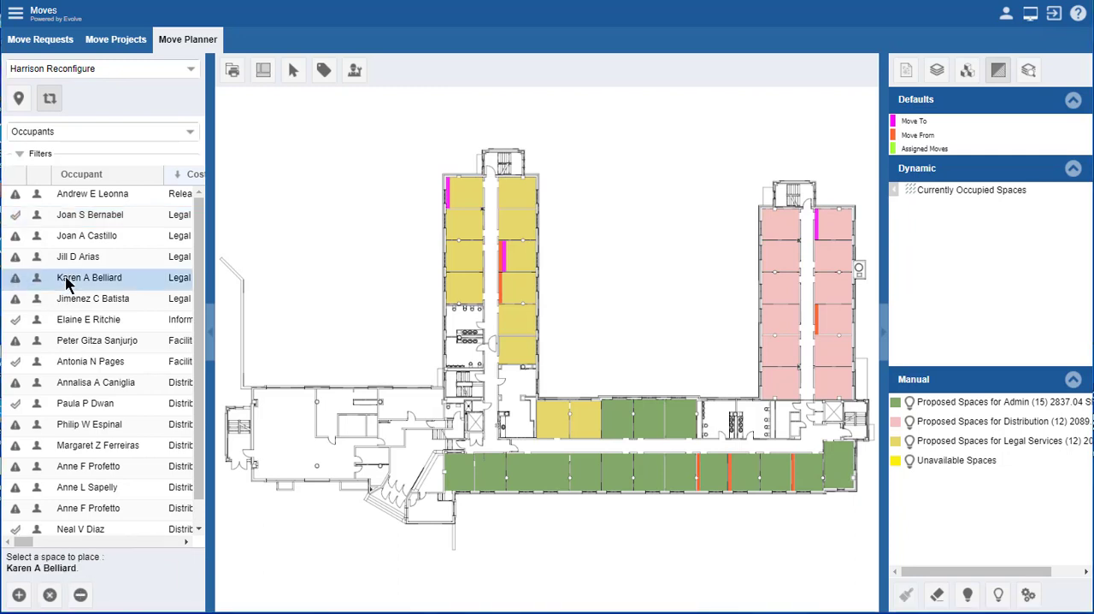
{"action": "left_click", "coordinate": [522, 291]}
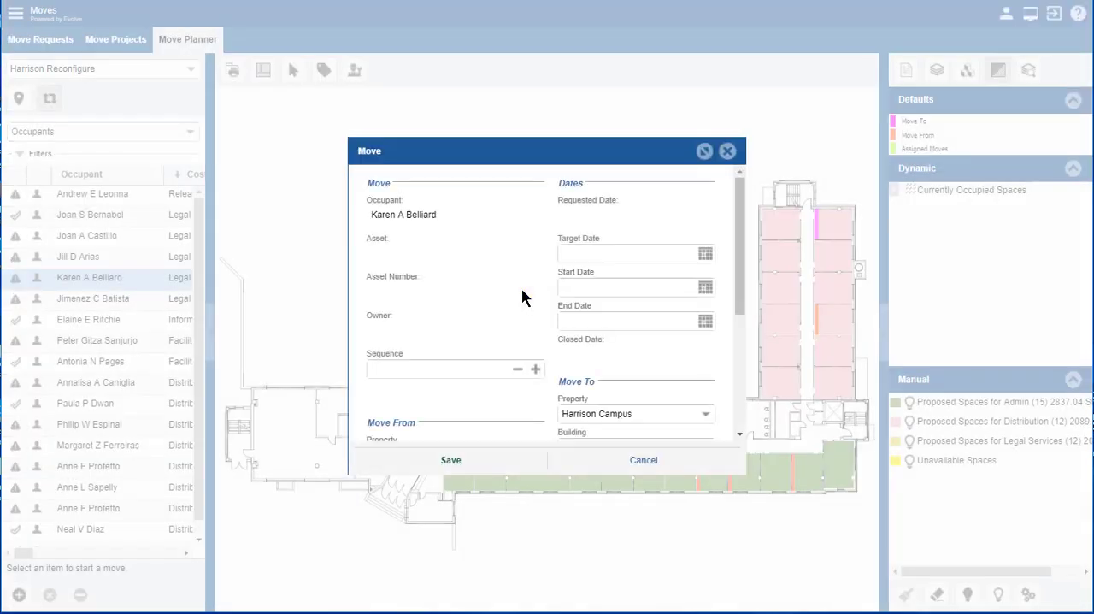
{"action": "left_click", "coordinate": [630, 252]}
{"action": "left_click", "coordinate": [706, 255]}
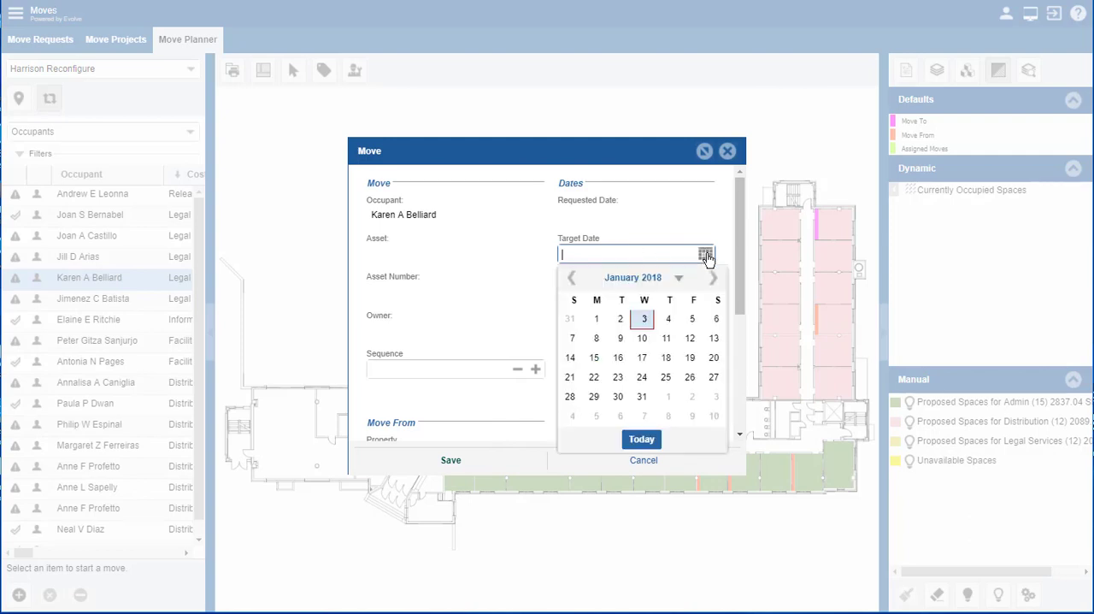
{"action": "left_click", "coordinate": [715, 279]}
{"action": "left_click", "coordinate": [715, 280]}
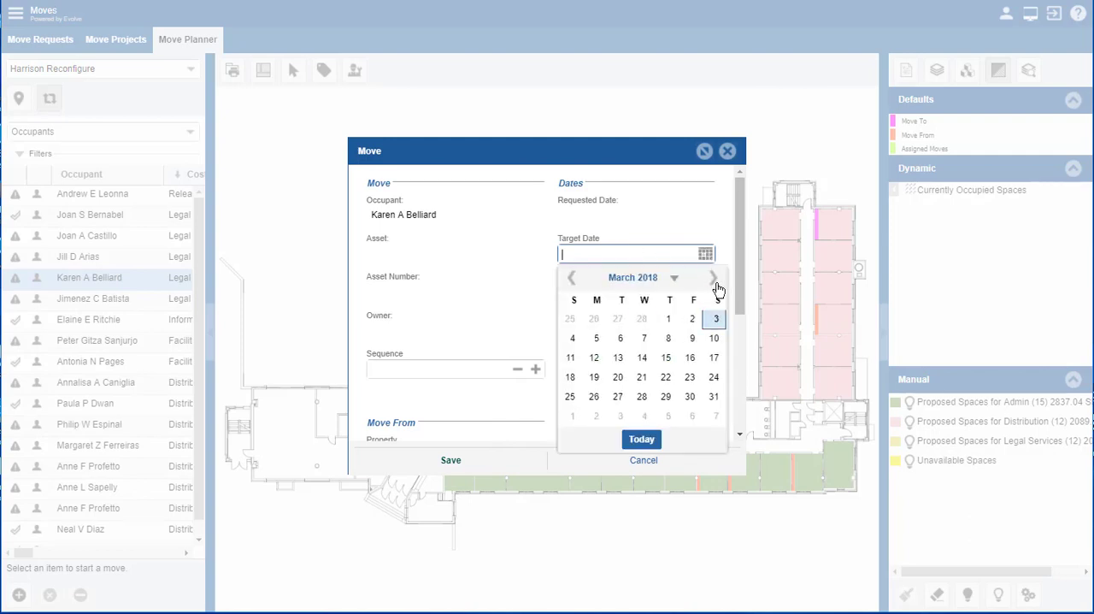
{"action": "left_click", "coordinate": [644, 340]}
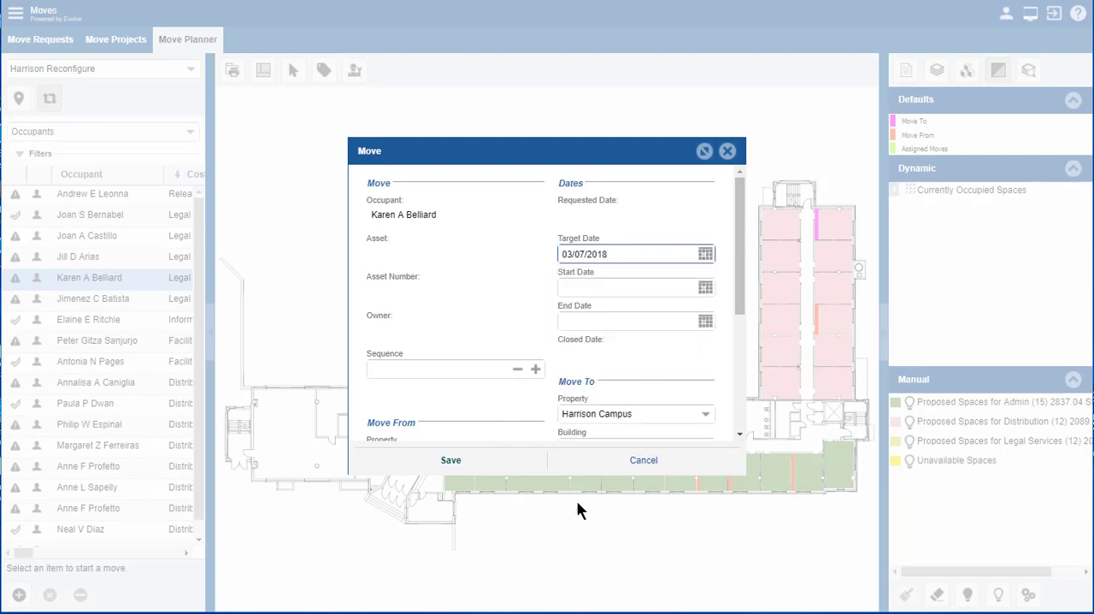
{"action": "left_click", "coordinate": [450, 466]}
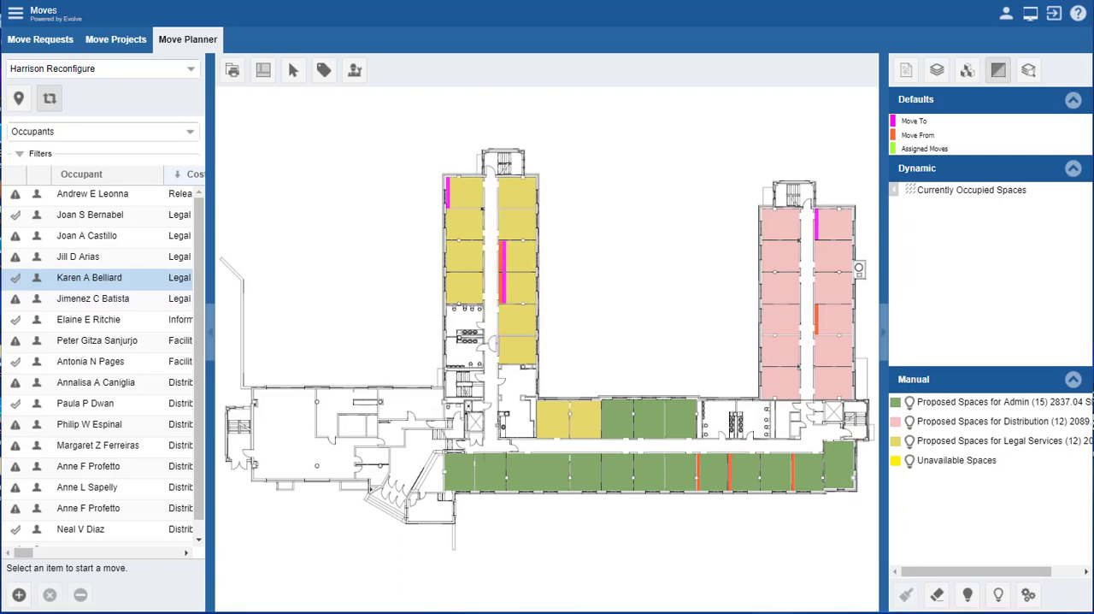
Step: Display the Currently Occupied Spaces shading and place the second listed Legal Services occupant in vacant space H1-130
{"action": "left_click", "coordinate": [894, 191]}
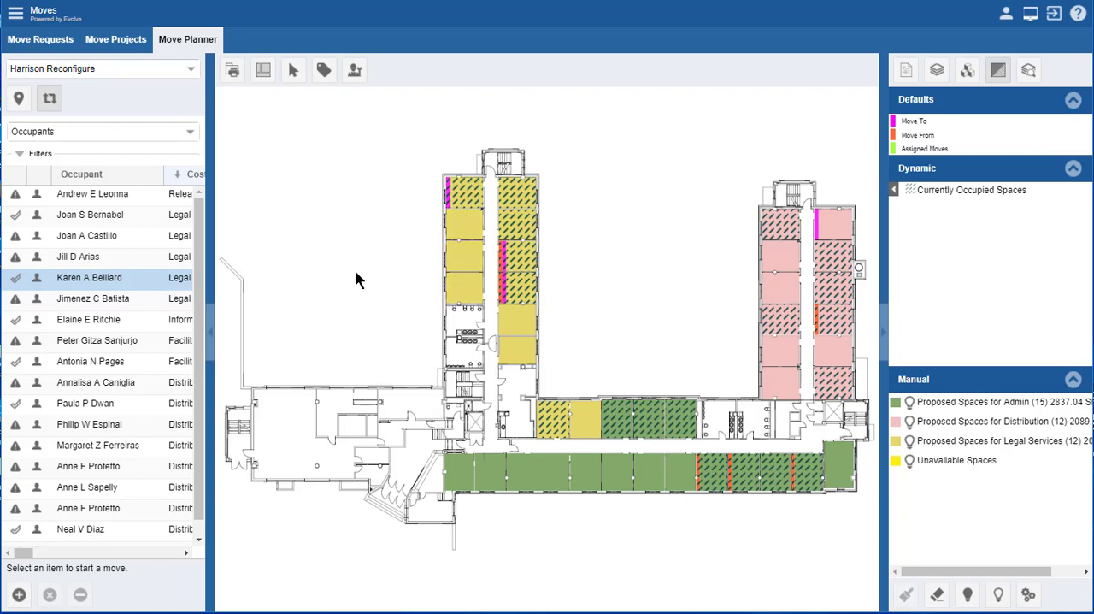
{"action": "left_click", "coordinate": [53, 236]}
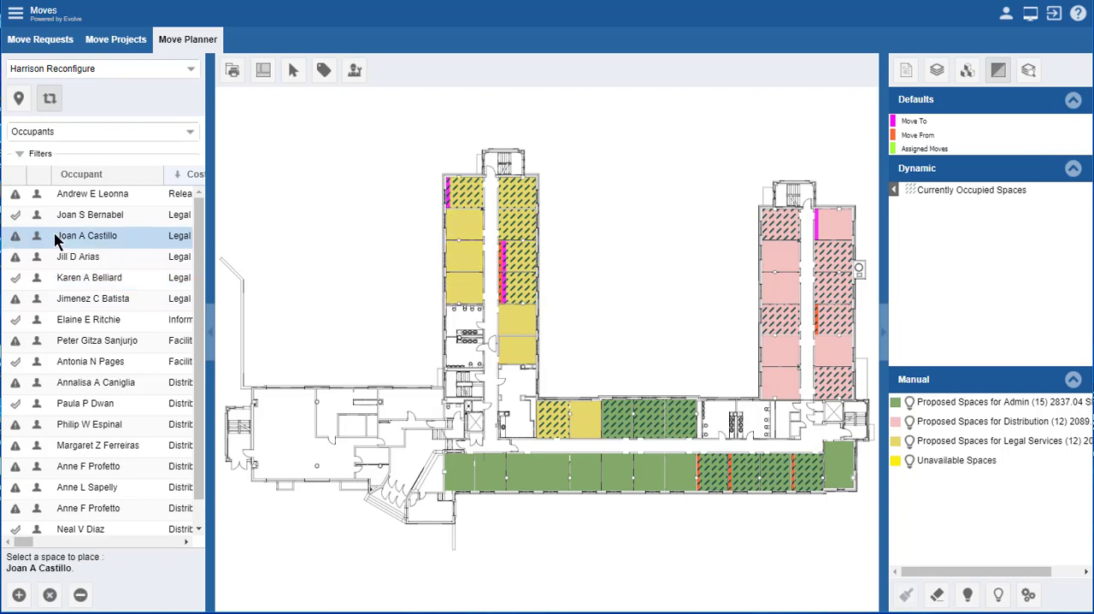
{"action": "left_click", "coordinate": [459, 251]}
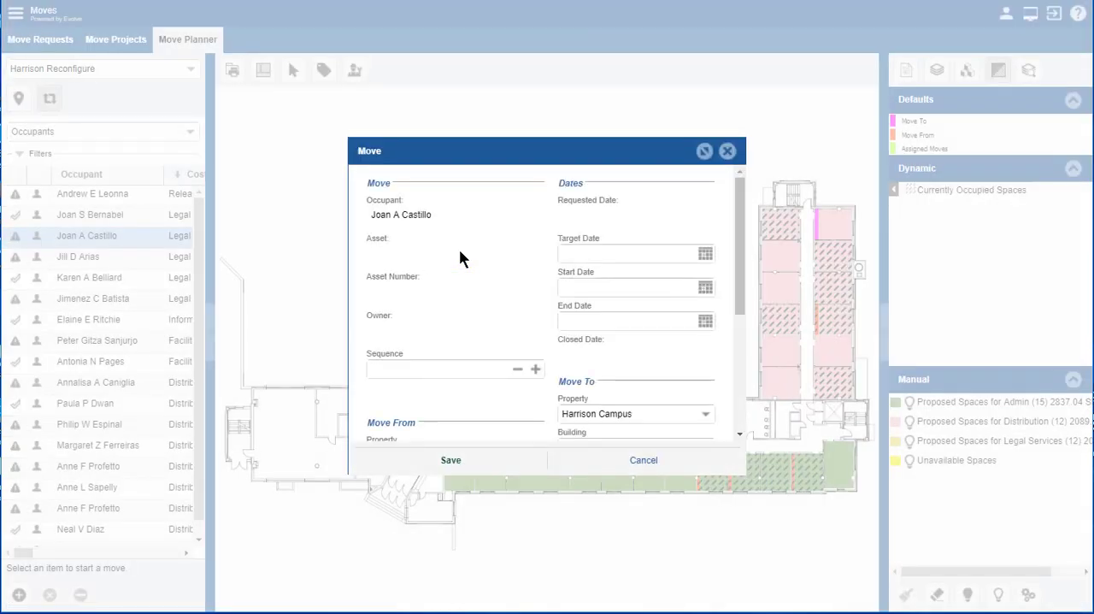
Step: Set the target date of the move into H1-130 to 03/07/2018 and save the move
{"action": "left_click", "coordinate": [705, 253]}
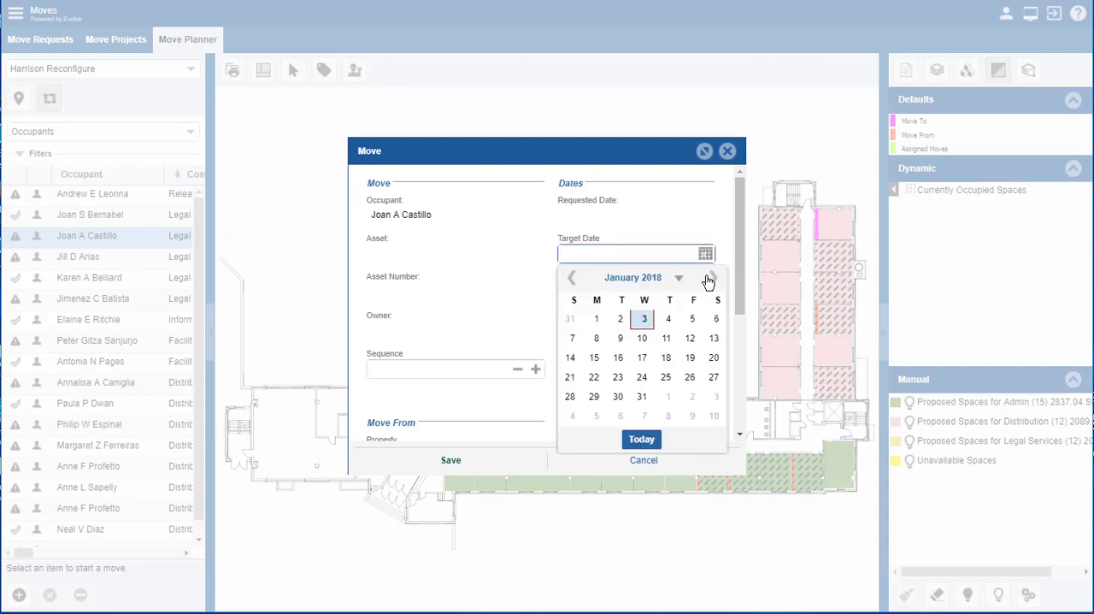
{"action": "left_click", "coordinate": [710, 278]}
{"action": "left_click", "coordinate": [710, 278]}
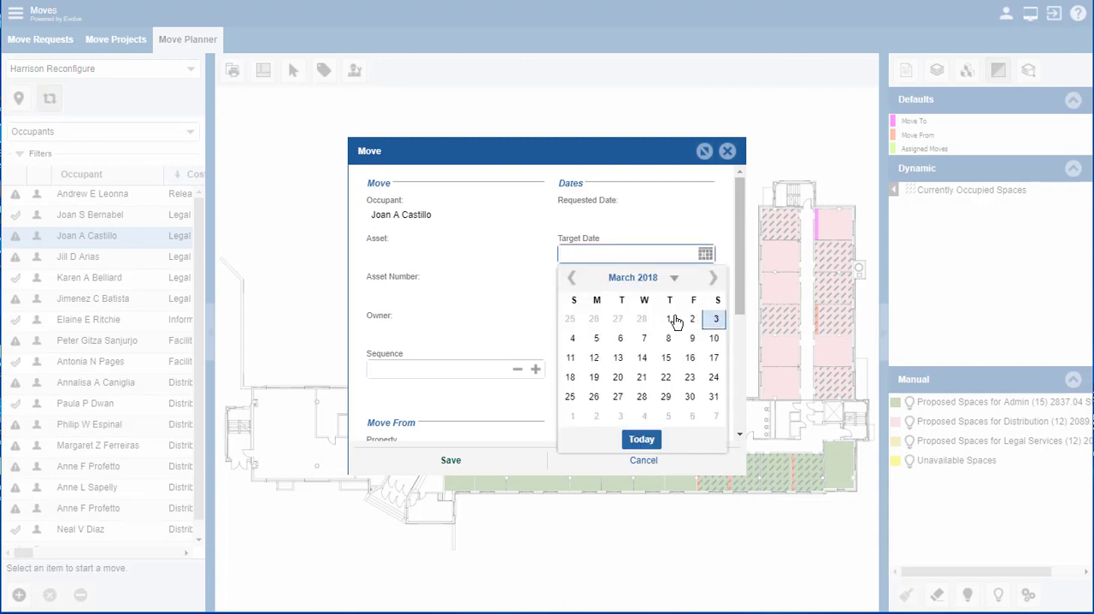
{"action": "left_click", "coordinate": [644, 338]}
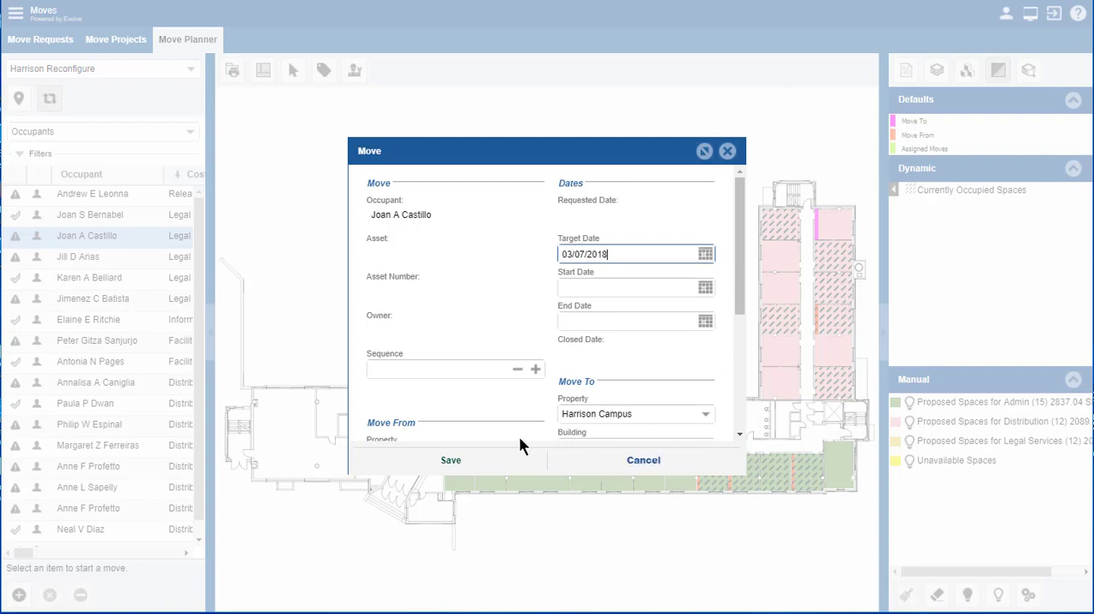
{"action": "left_click", "coordinate": [449, 461]}
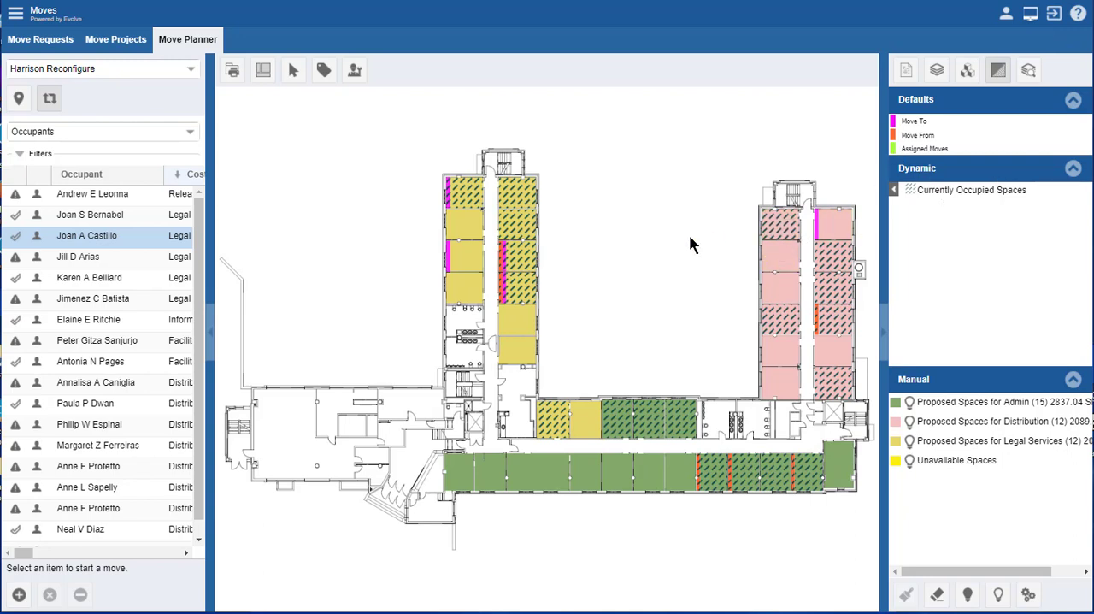
Step: Show the details of space H1-134 and start a Move Out request for its current occupant
{"action": "left_click", "coordinate": [906, 72]}
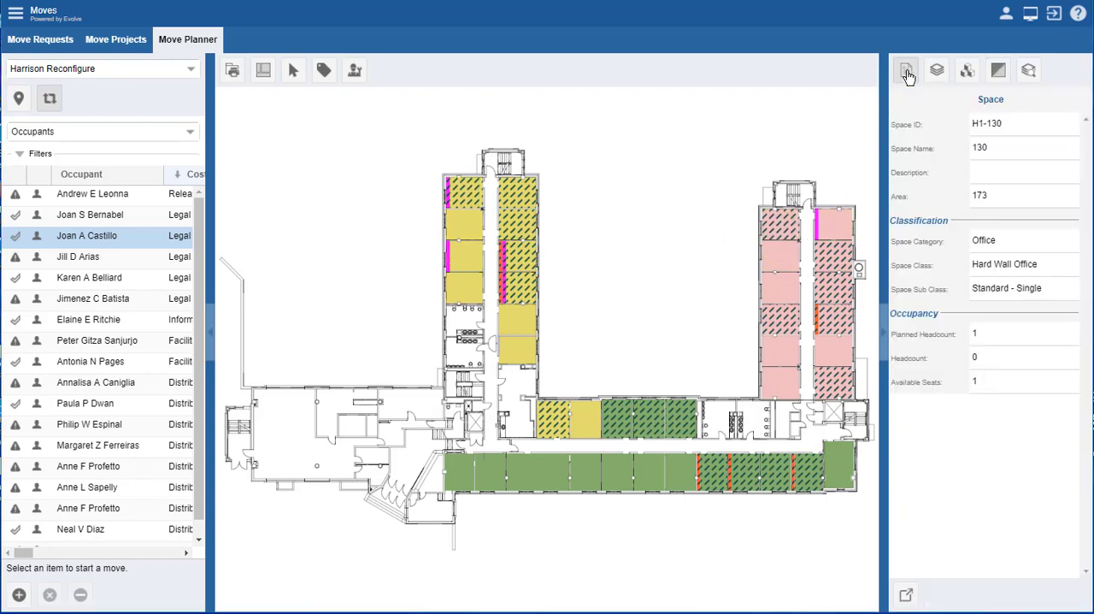
{"action": "left_click", "coordinate": [477, 201]}
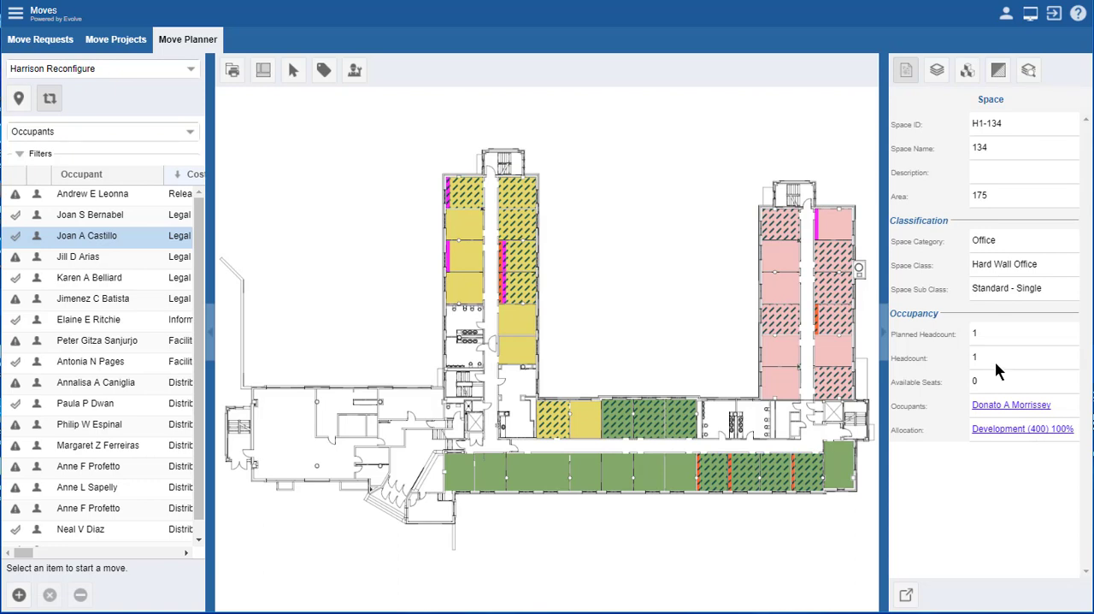
{"action": "left_click", "coordinate": [355, 73]}
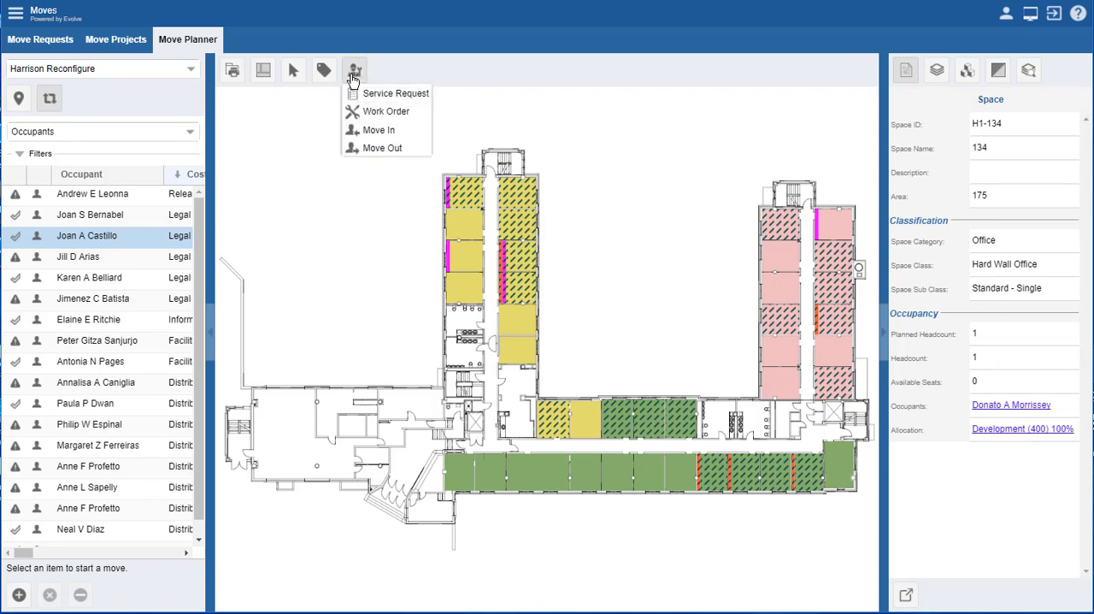
{"action": "left_click", "coordinate": [377, 147]}
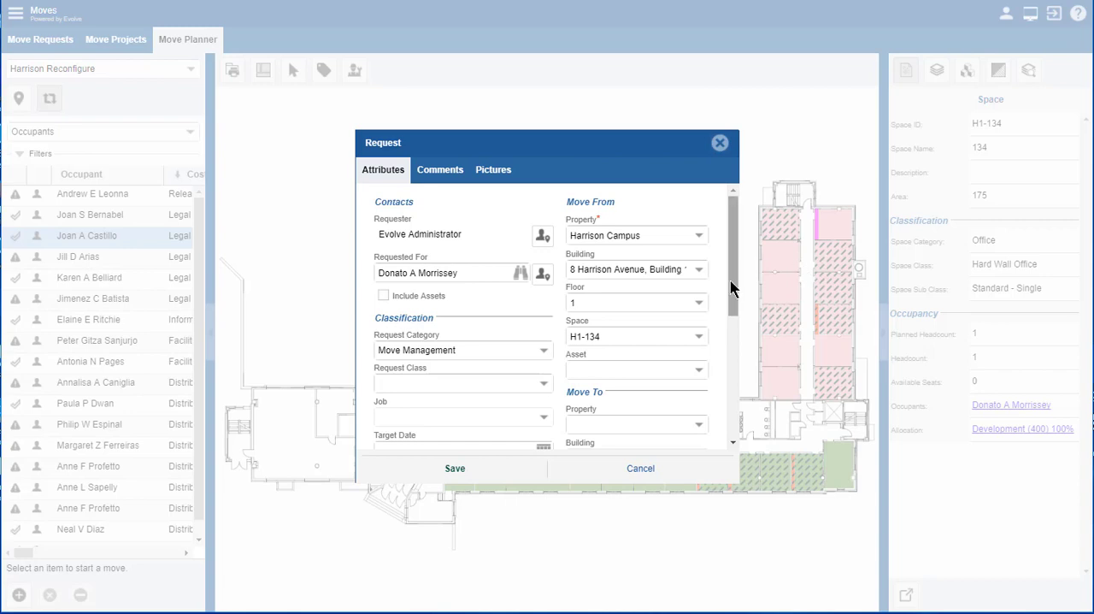
Step: Give the H1-134 move-out request target date 02/28/2018 and description "Move out", and save it
{"action": "left_click_drag", "start_coordinate": [728, 288], "coordinate": [733, 335]}
{"action": "left_click", "coordinate": [542, 339]}
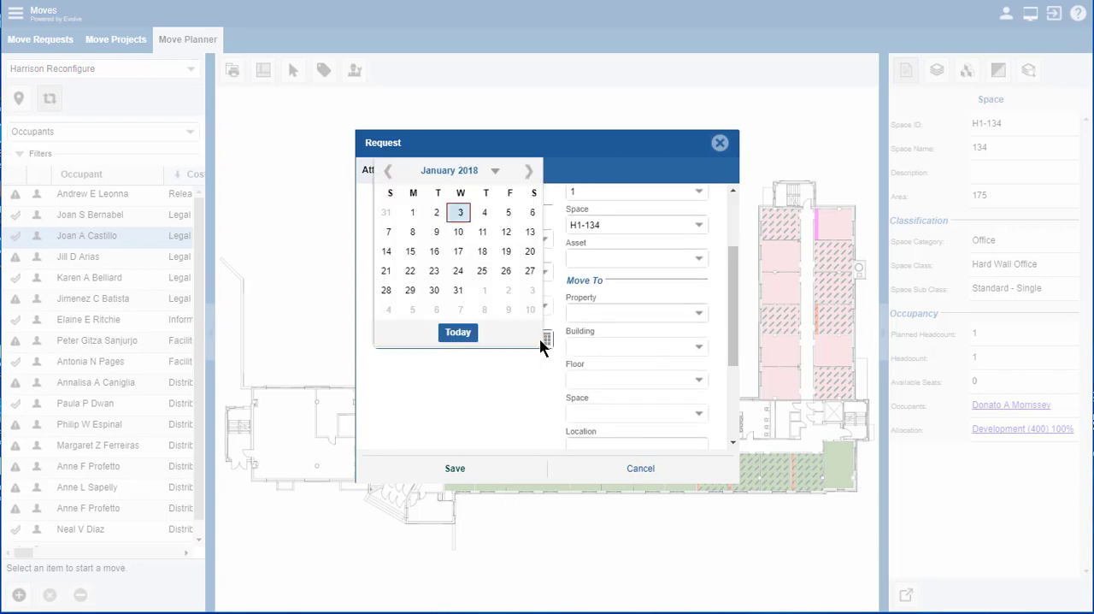
{"action": "left_click", "coordinate": [528, 171]}
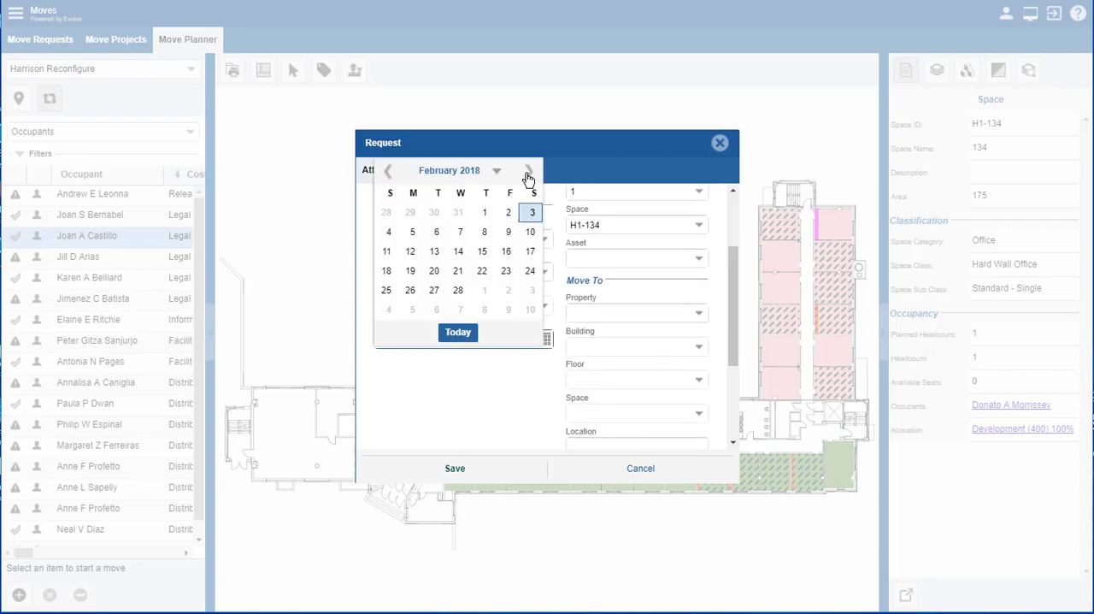
{"action": "left_click", "coordinate": [457, 291]}
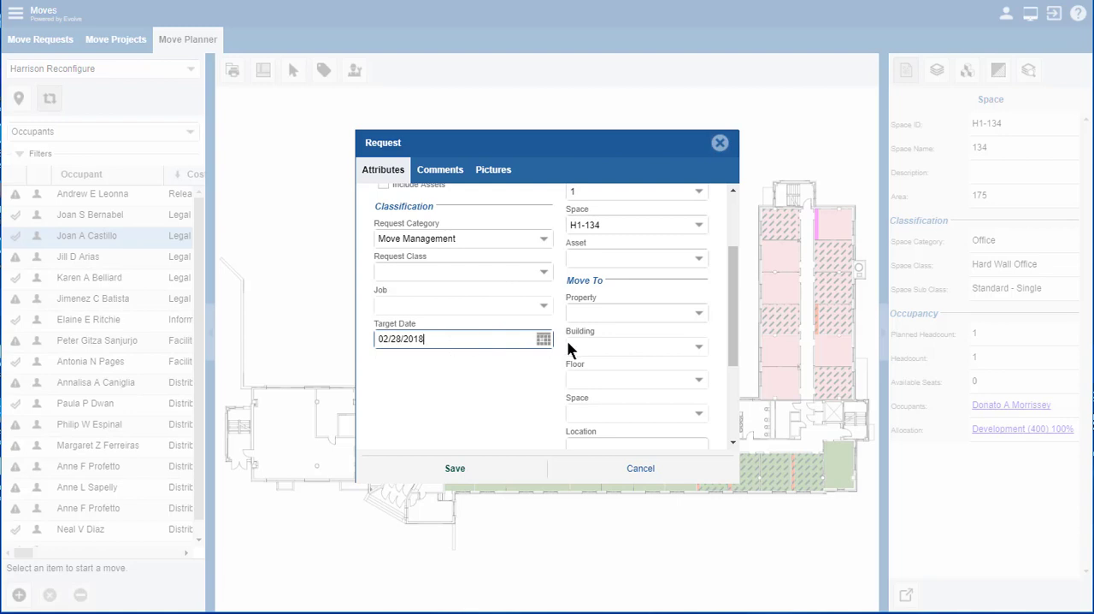
{"action": "left_click_drag", "start_coordinate": [734, 272], "coordinate": [561, 363]}
{"action": "left_click", "coordinate": [406, 366]}
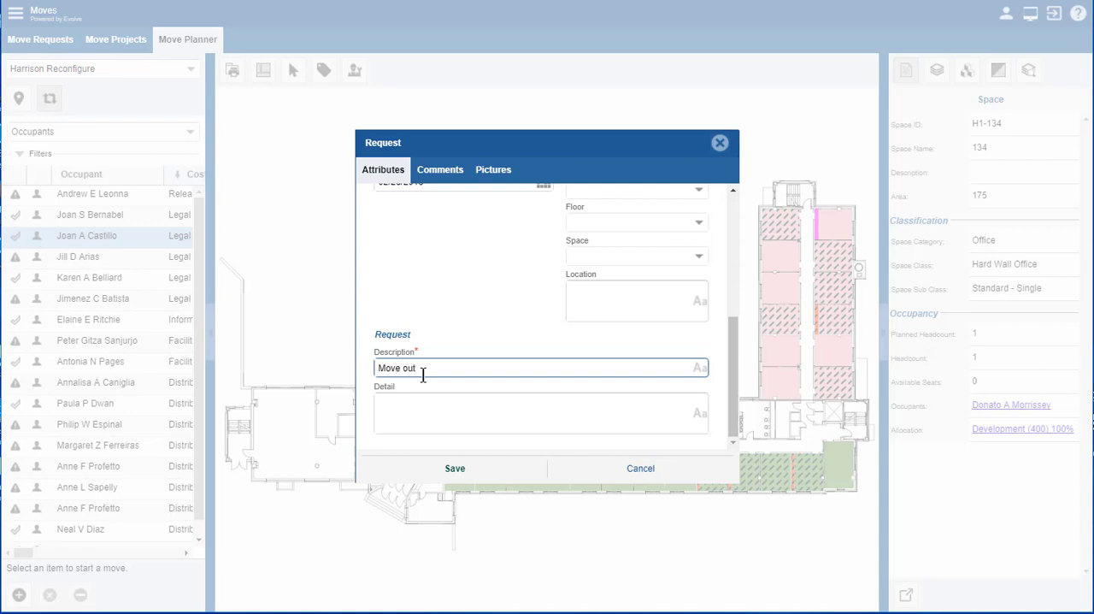
{"action": "left_click", "coordinate": [411, 393]}
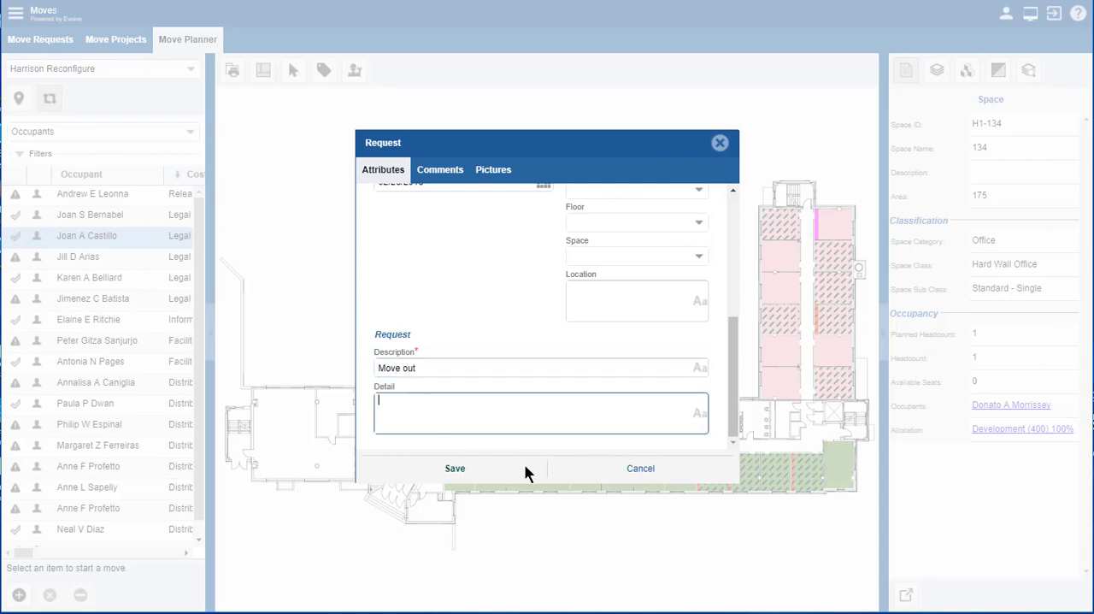
{"action": "left_click", "coordinate": [454, 472]}
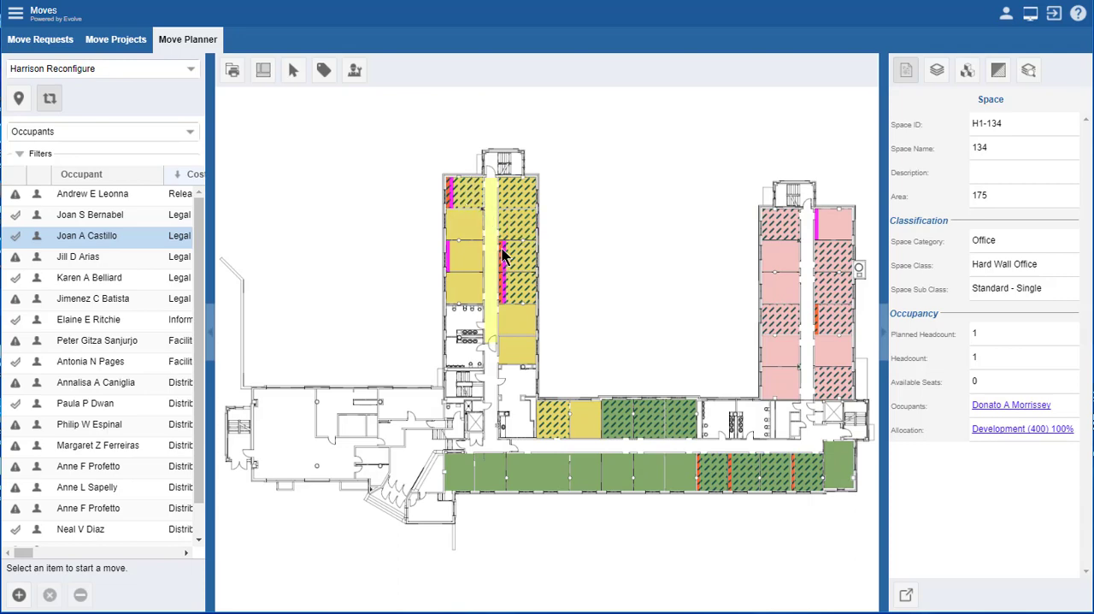
Step: Hide the Currently Occupied Spaces shading and turn on the space labels for the Legal Services wing
{"action": "scroll", "coordinate": [468, 206], "scroll_direction": "up", "scroll_amount": 5}
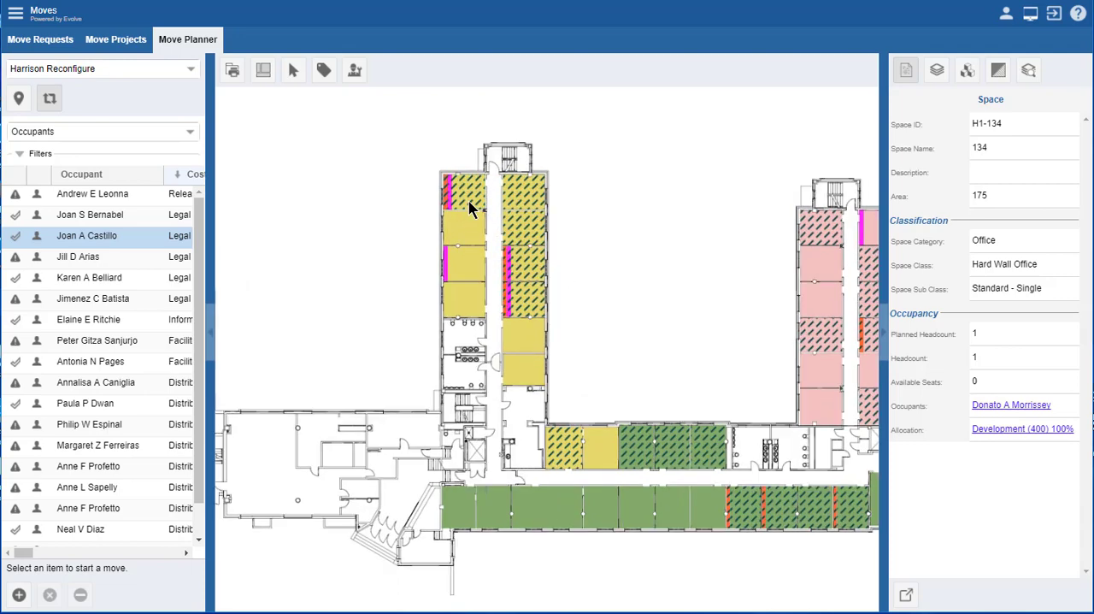
{"action": "scroll", "coordinate": [469, 206], "scroll_direction": "up", "scroll_amount": 2}
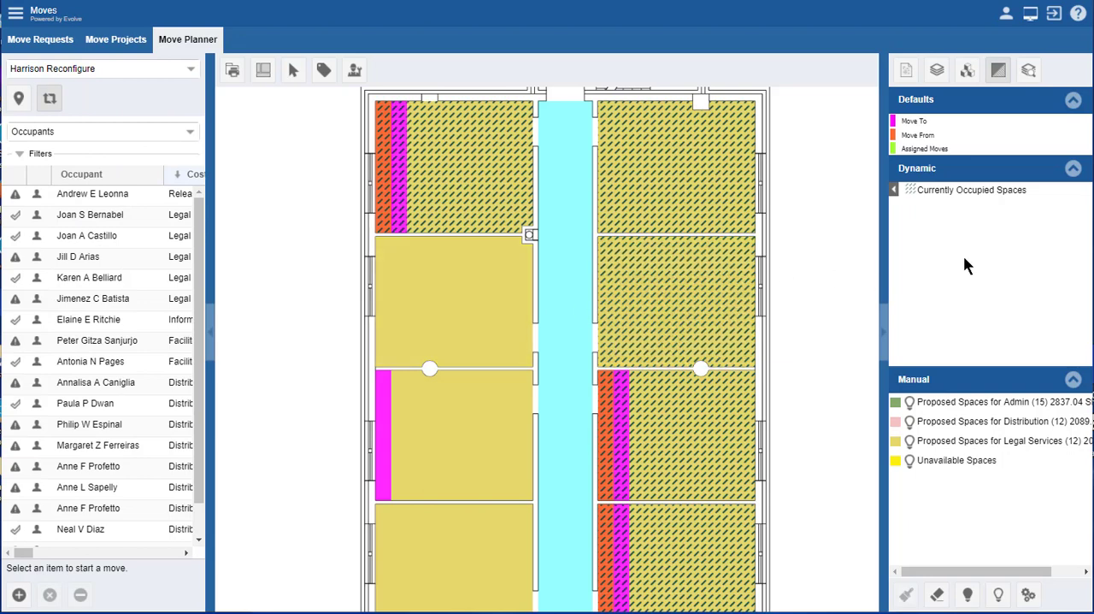
{"action": "left_click", "coordinate": [894, 190]}
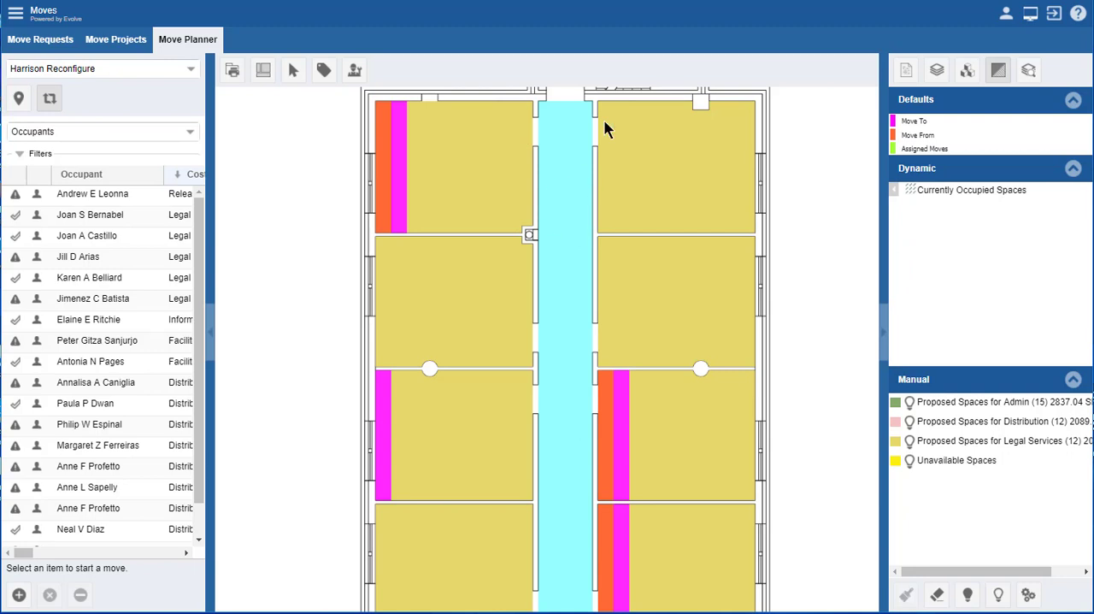
{"action": "left_click", "coordinate": [323, 72]}
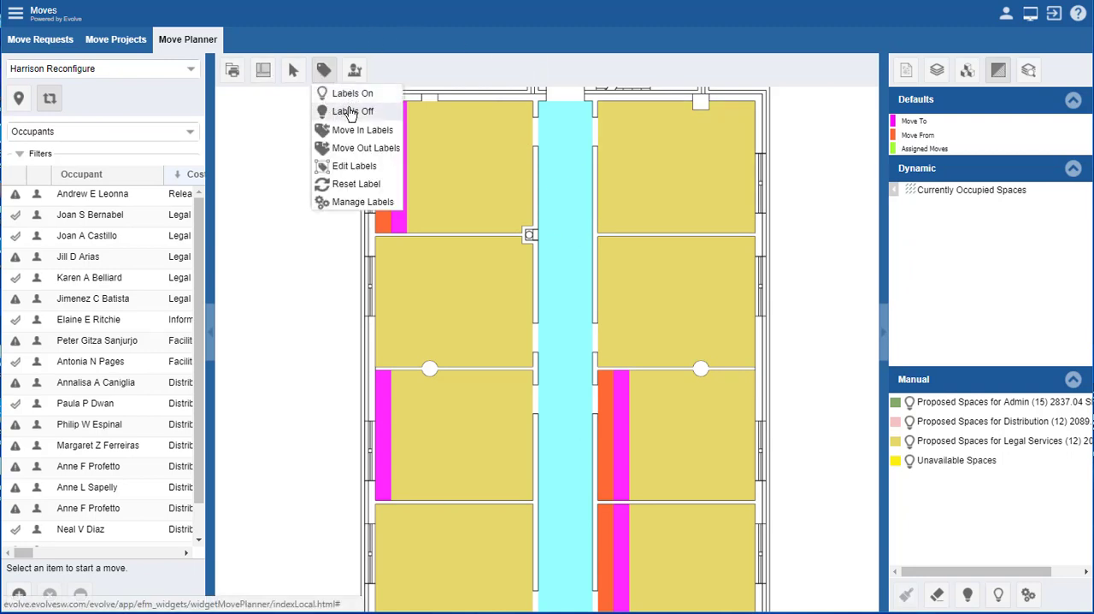
{"action": "left_click", "coordinate": [354, 94]}
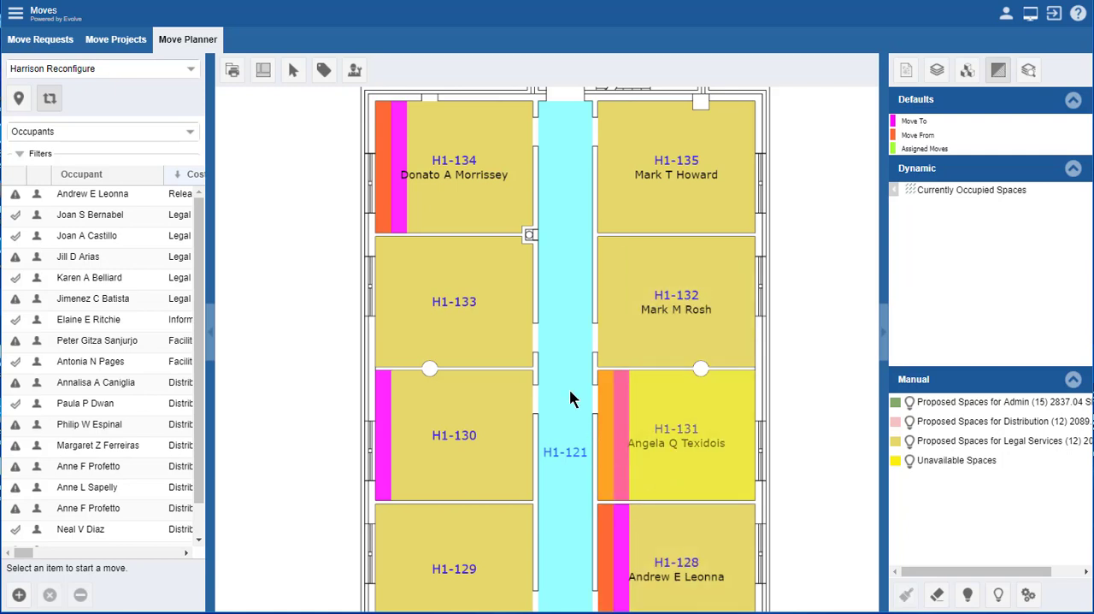
Step: Display the Move In Labels on the Legal Services wing, and replace them with the Move Out Labels
{"action": "left_click", "coordinate": [324, 73]}
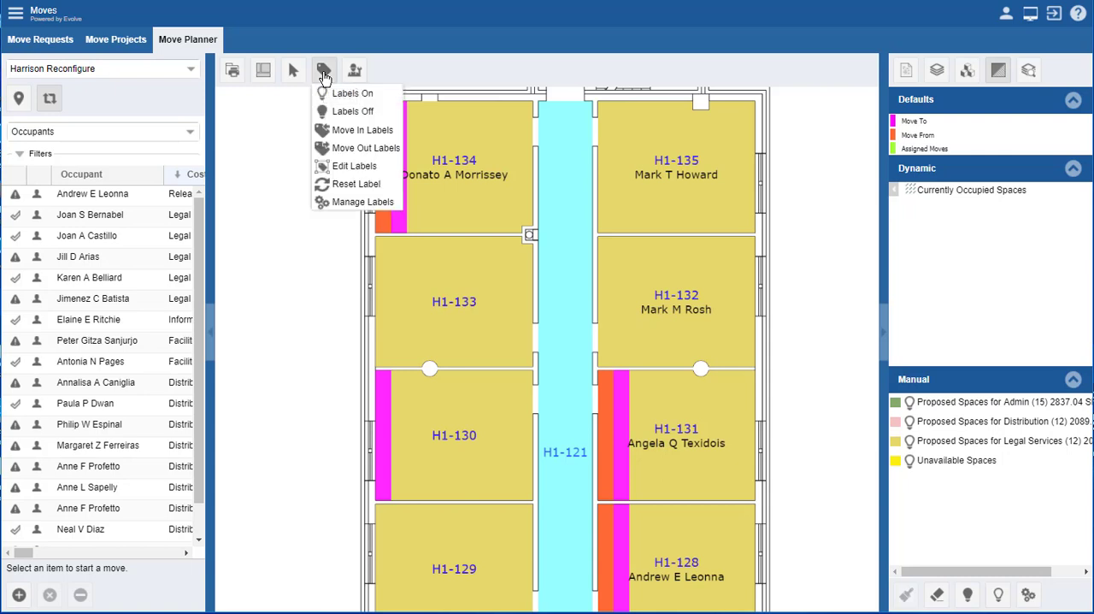
{"action": "left_click", "coordinate": [349, 133]}
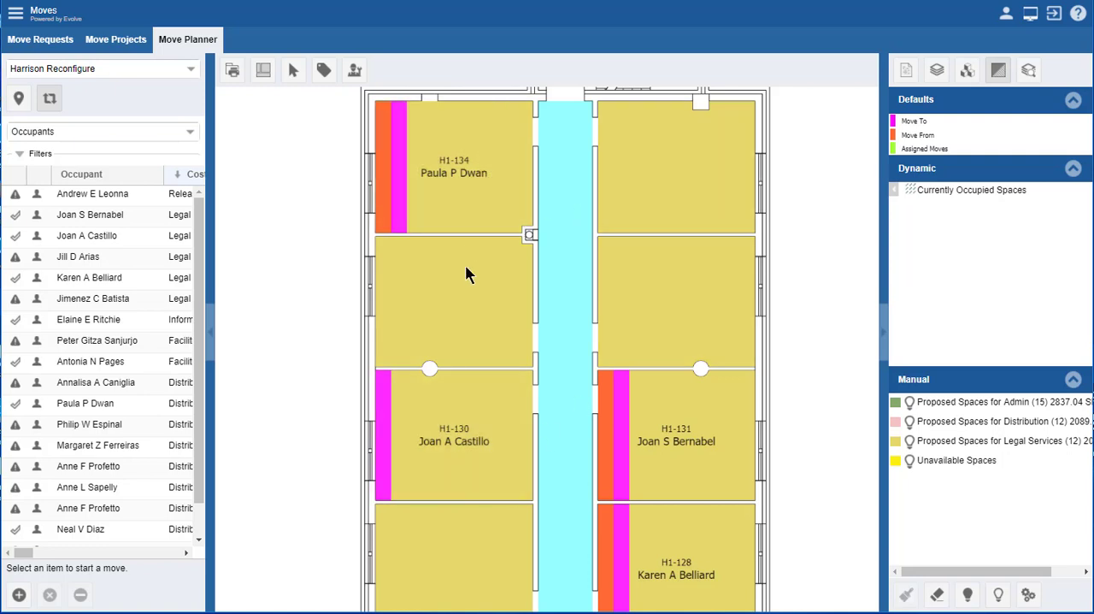
{"action": "left_click", "coordinate": [322, 72]}
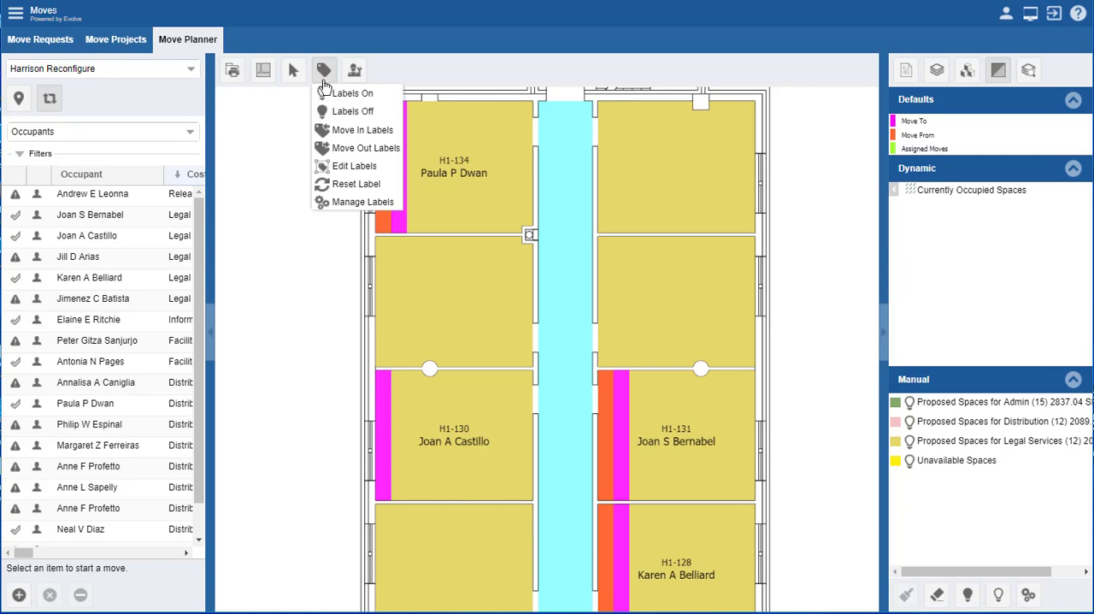
{"action": "left_click", "coordinate": [349, 151]}
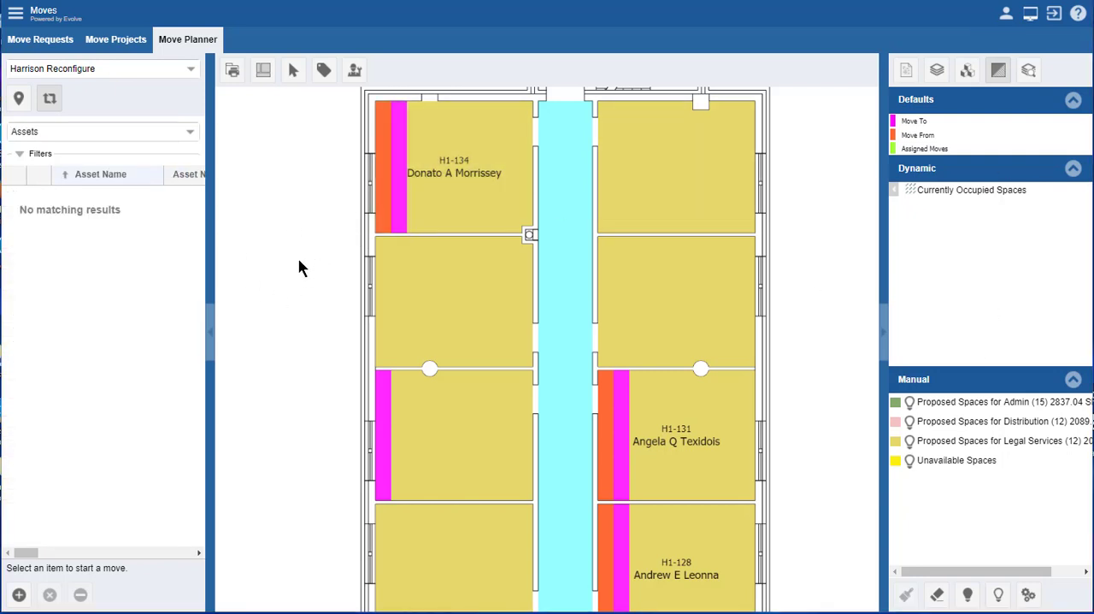
Step: Switch the project's move list to Assets and start adding assets to it
{"action": "left_click", "coordinate": [191, 135]}
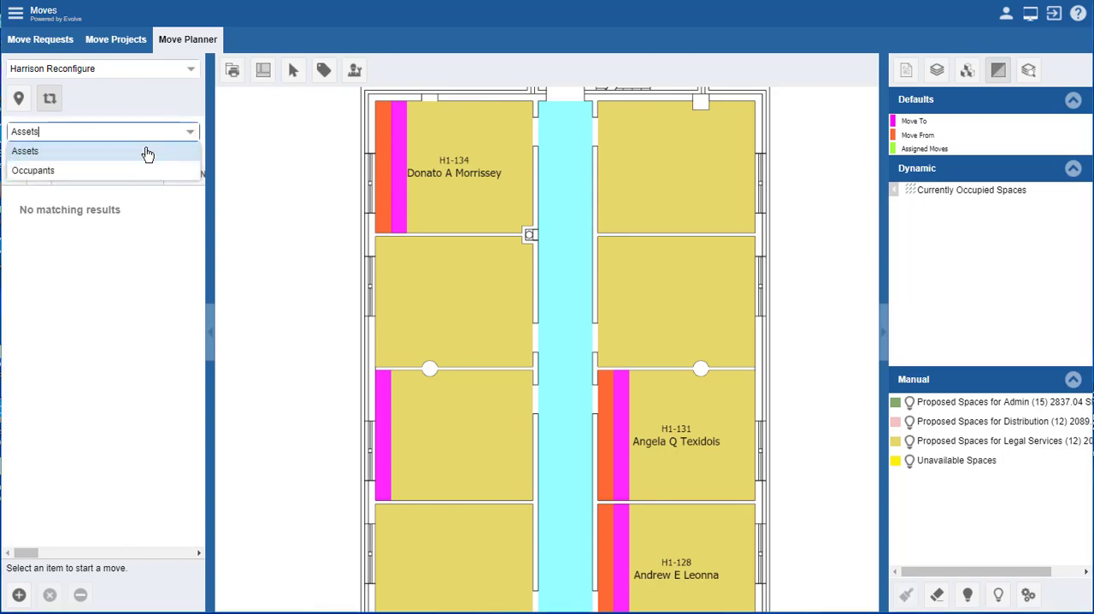
{"action": "left_click", "coordinate": [96, 158]}
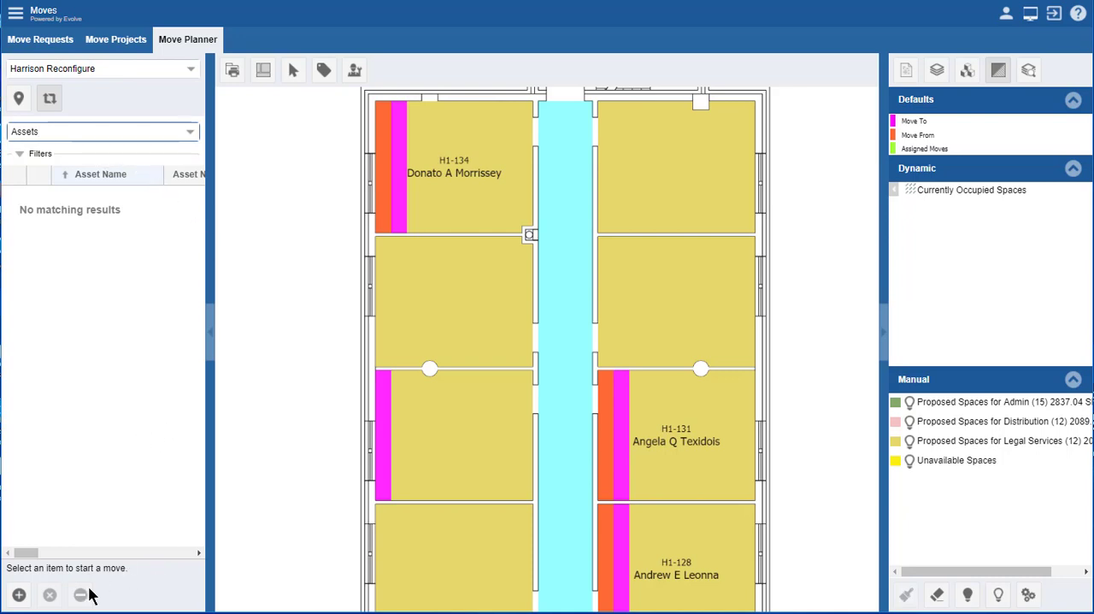
{"action": "left_click", "coordinate": [18, 596]}
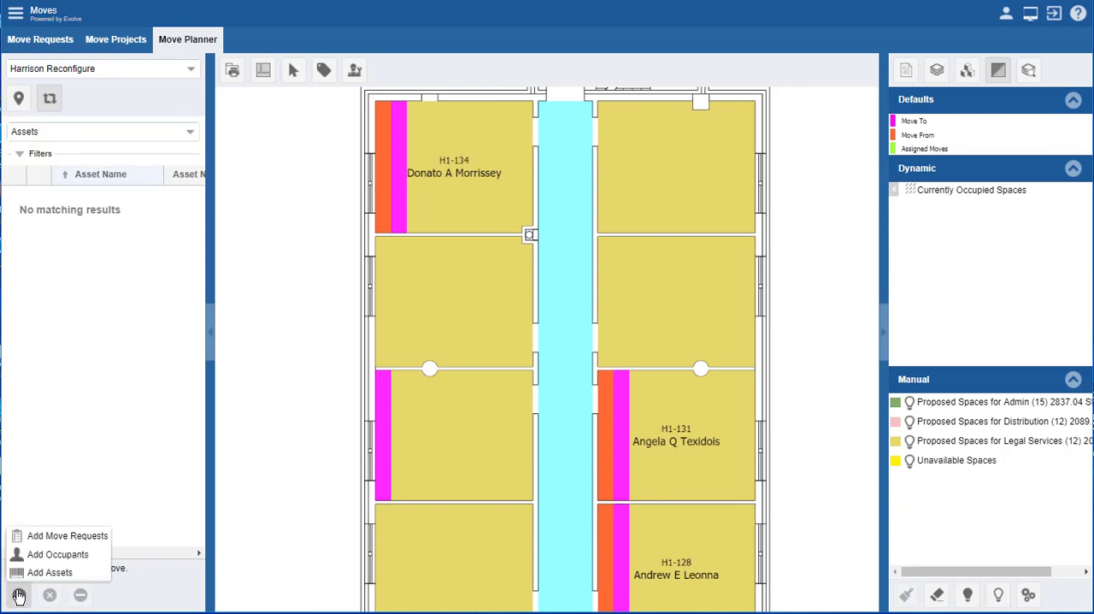
{"action": "left_click", "coordinate": [50, 572]}
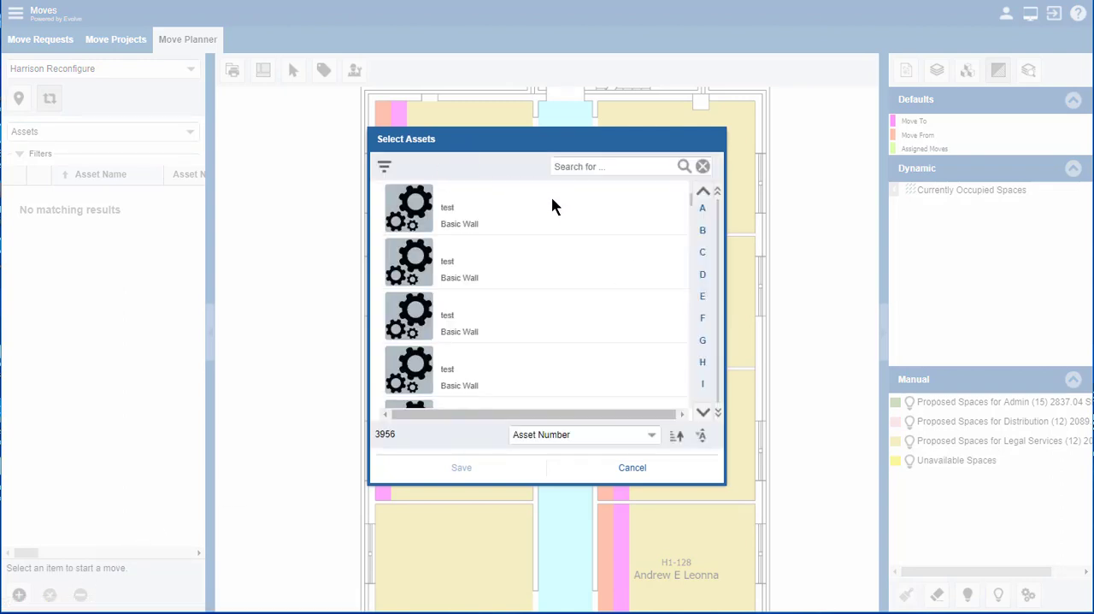
Step: Search the selectable assets for "computer"
{"action": "left_click", "coordinate": [586, 167]}
{"action": "left_click", "coordinate": [384, 169]}
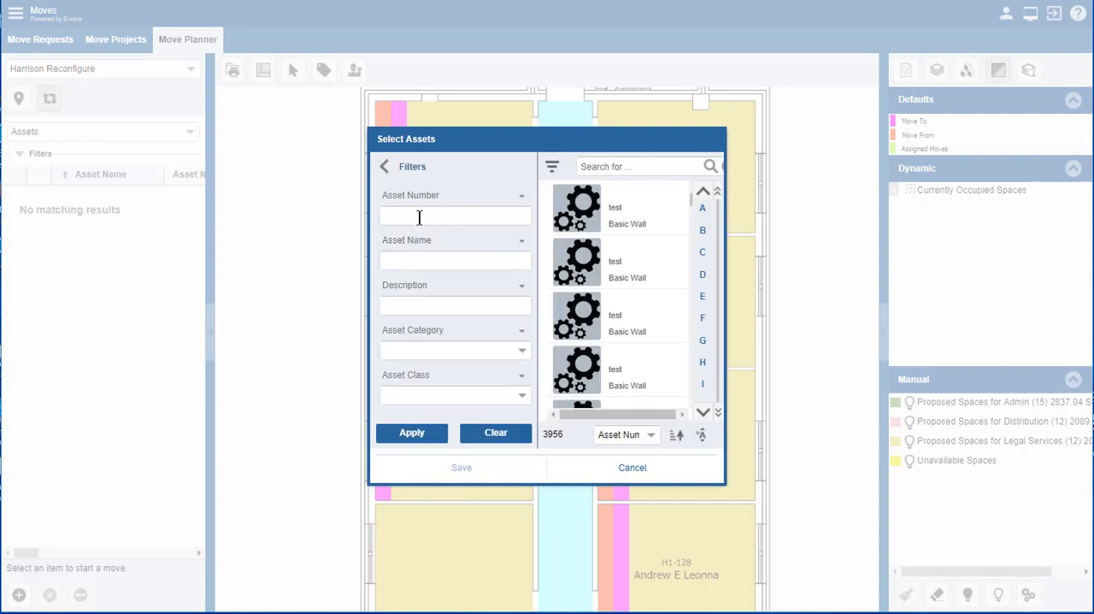
{"action": "left_click", "coordinate": [616, 165]}
{"action": "type", "text": "d"}
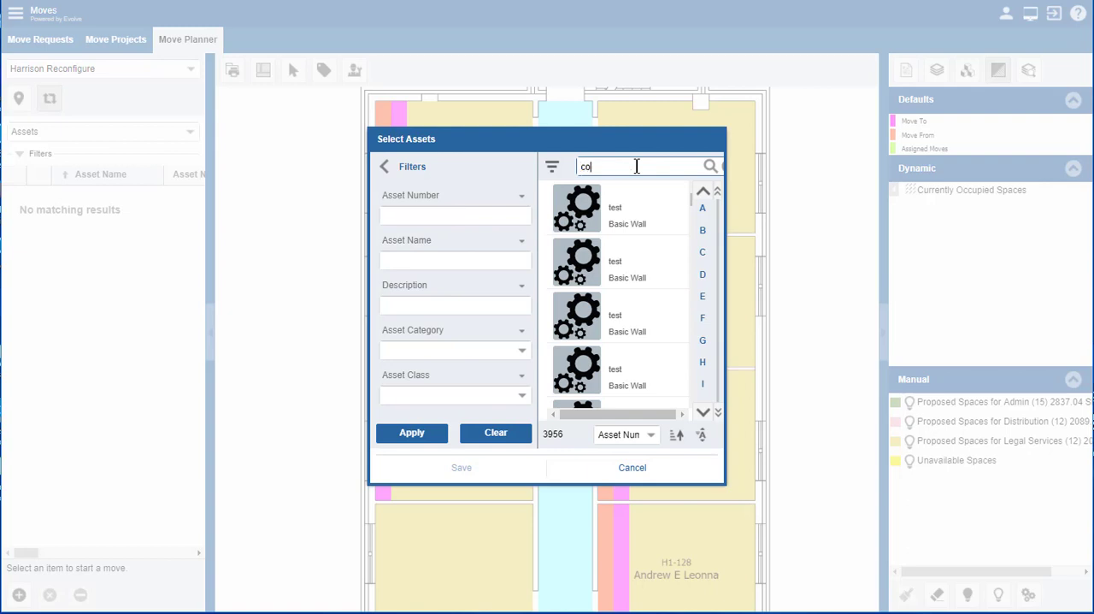
{"action": "type", "text": "omputer"}
{"action": "left_click", "coordinate": [710, 166]}
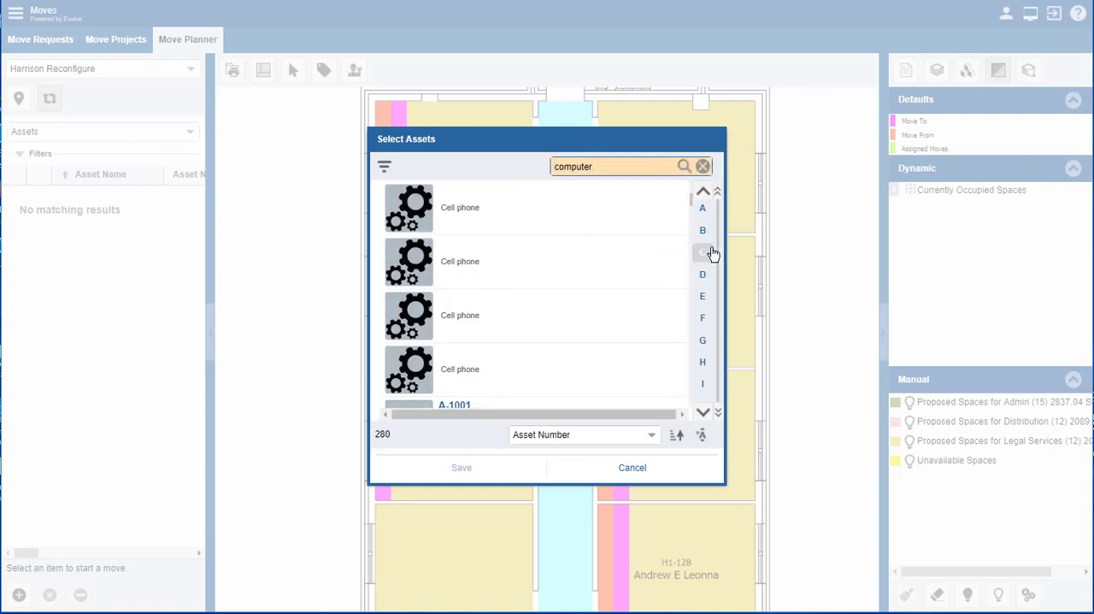
Step: Add Dell Desktop Computers CPU004, CPU005 and CPU006 to the project's assets, and select CPU006 for a move
{"action": "scroll", "coordinate": [540, 275], "scroll_direction": "down", "scroll_amount": 10}
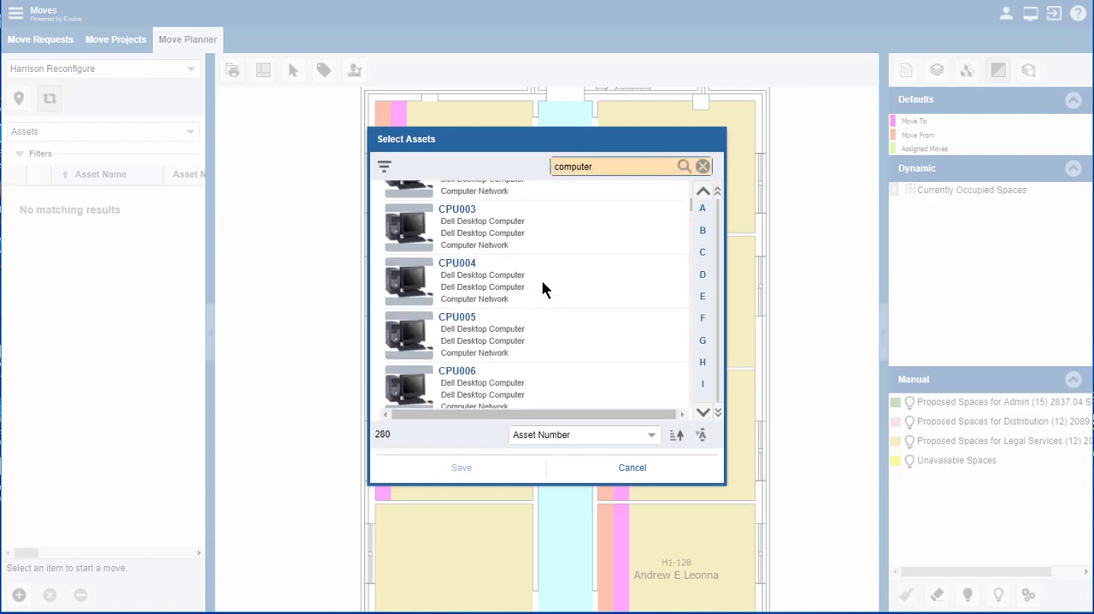
{"action": "left_click", "coordinate": [457, 340]}
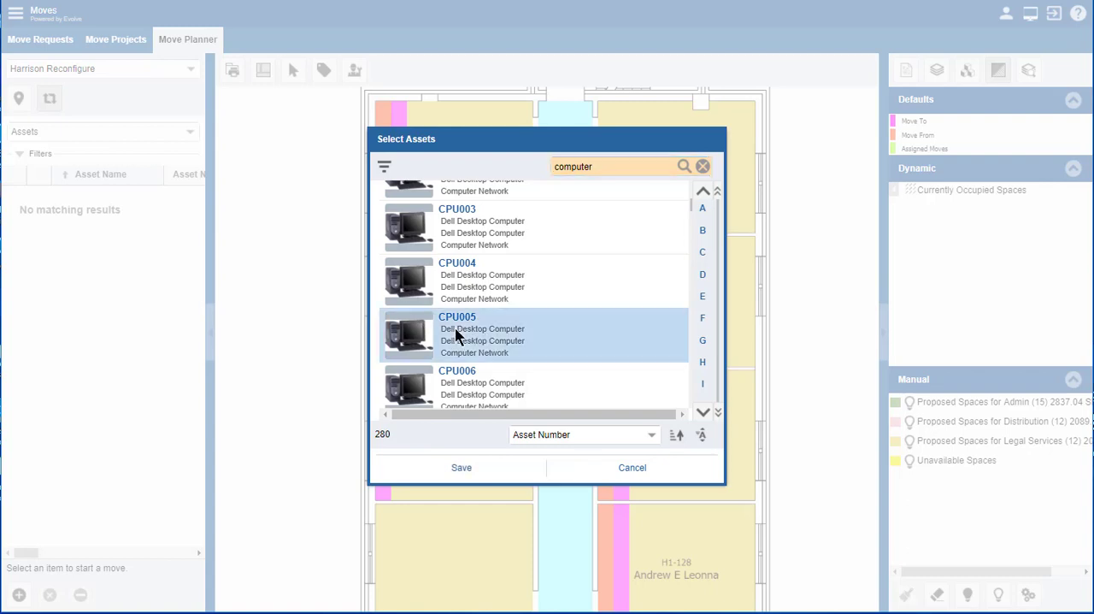
{"action": "left_click", "coordinate": [473, 276]}
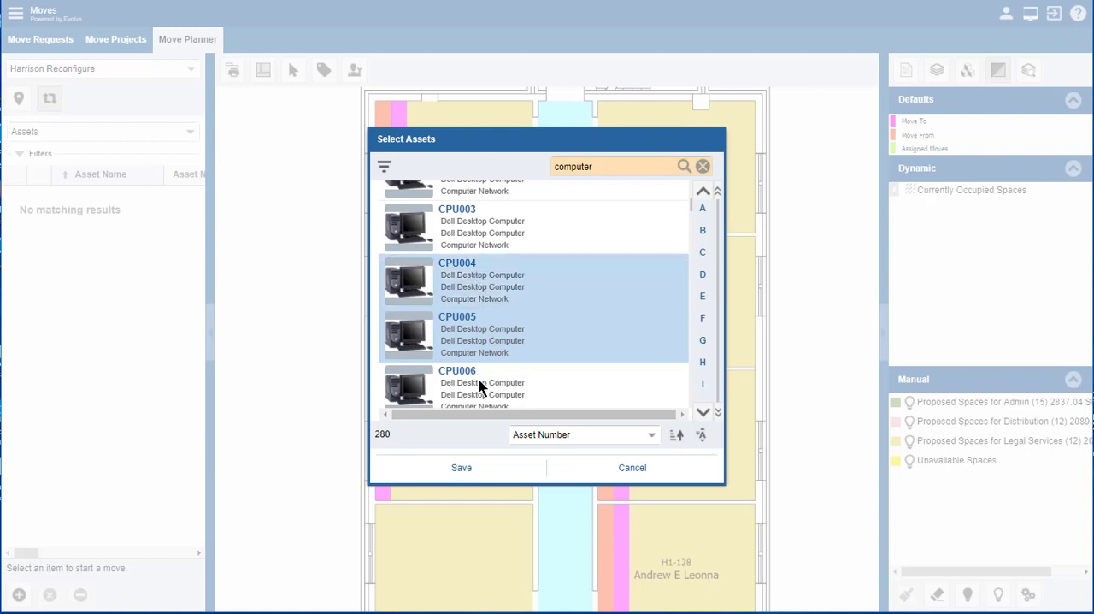
{"action": "left_click", "coordinate": [478, 384]}
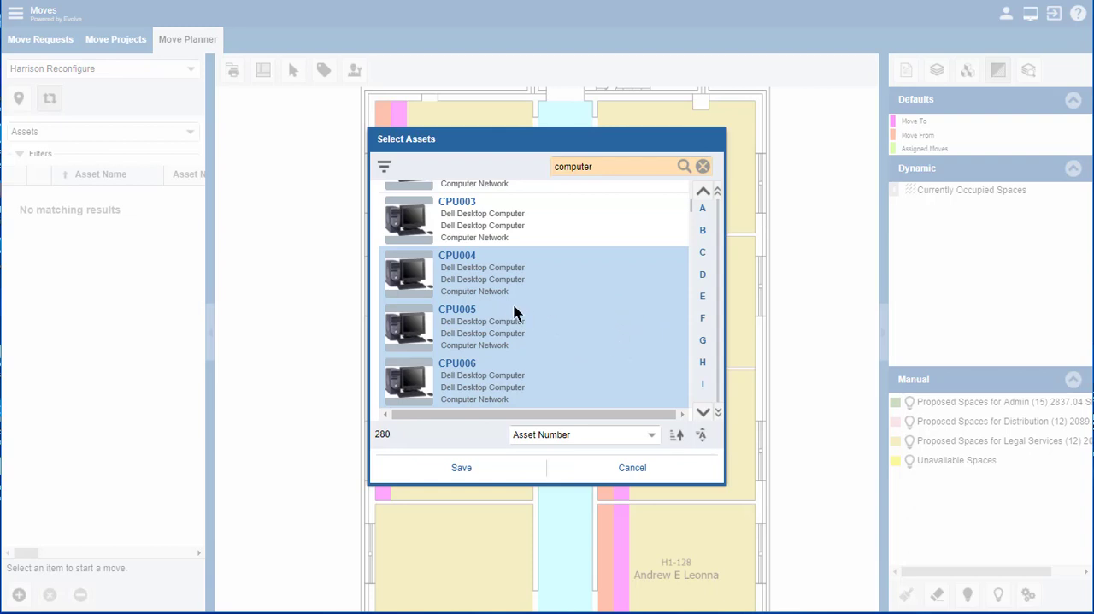
{"action": "left_click", "coordinate": [461, 468]}
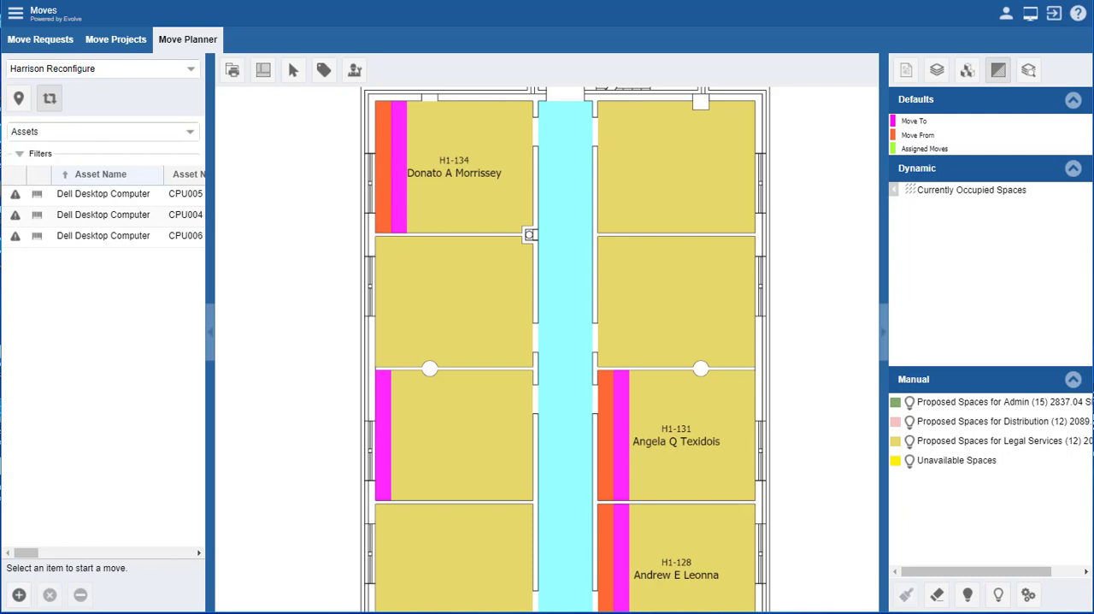
{"action": "left_click", "coordinate": [103, 235]}
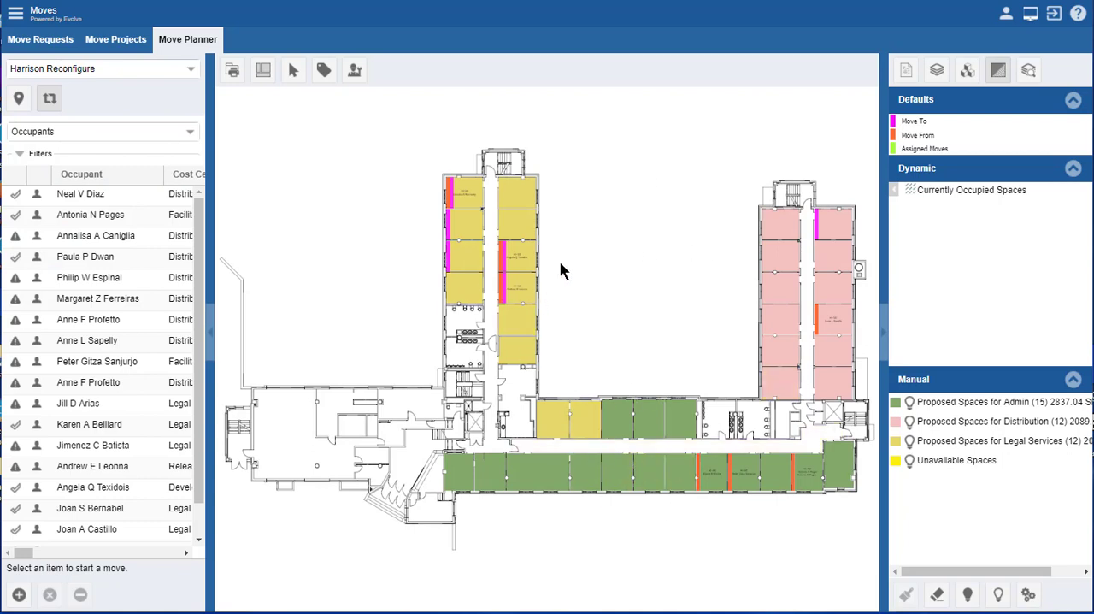
Step: Check the project's Assets list, return to Occupants, and display the space plan of Building 38's test floor
{"action": "left_click", "coordinate": [190, 137]}
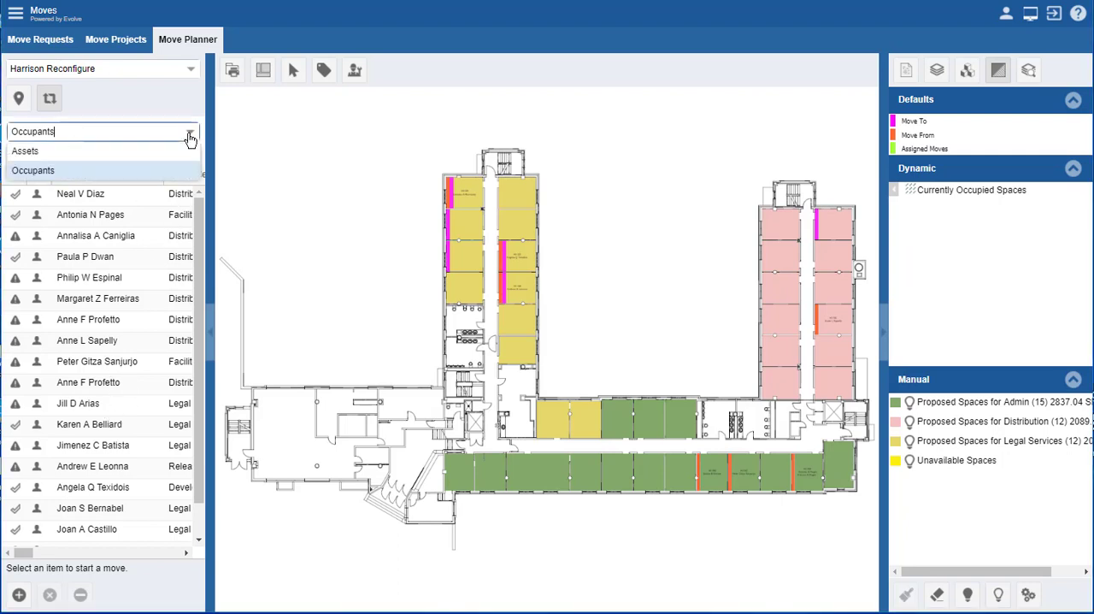
{"action": "left_click", "coordinate": [77, 154]}
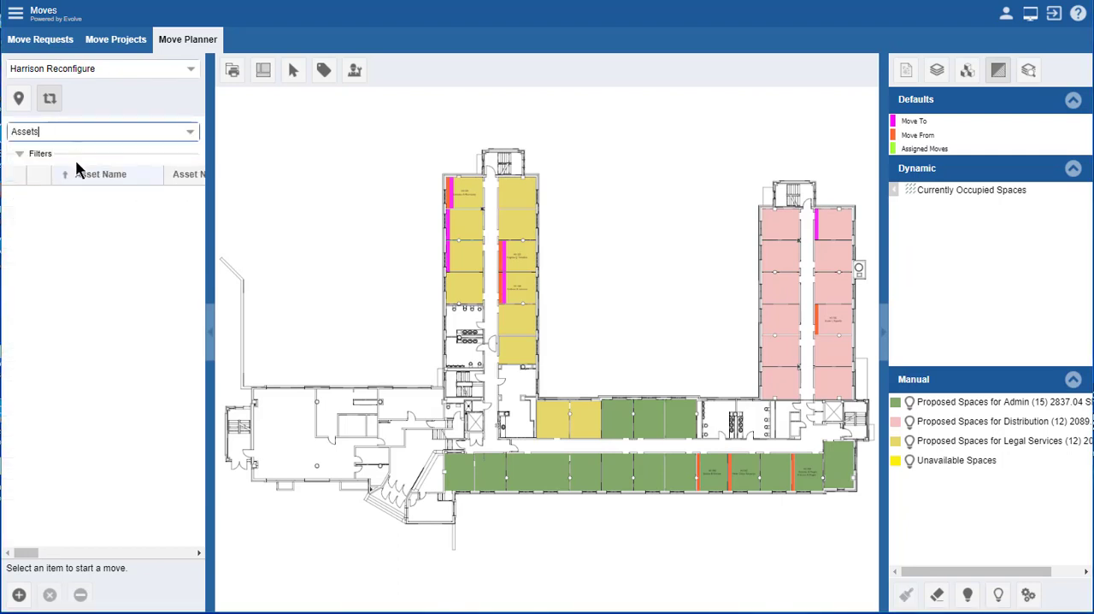
{"action": "left_click", "coordinate": [186, 137]}
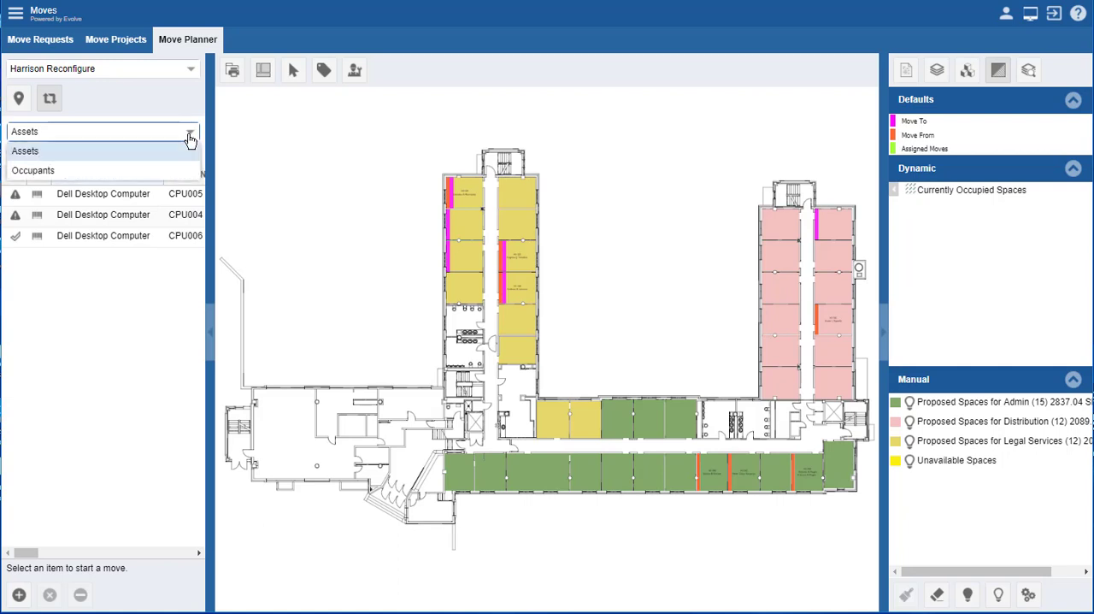
{"action": "left_click", "coordinate": [77, 174]}
{"action": "left_click", "coordinate": [18, 99]}
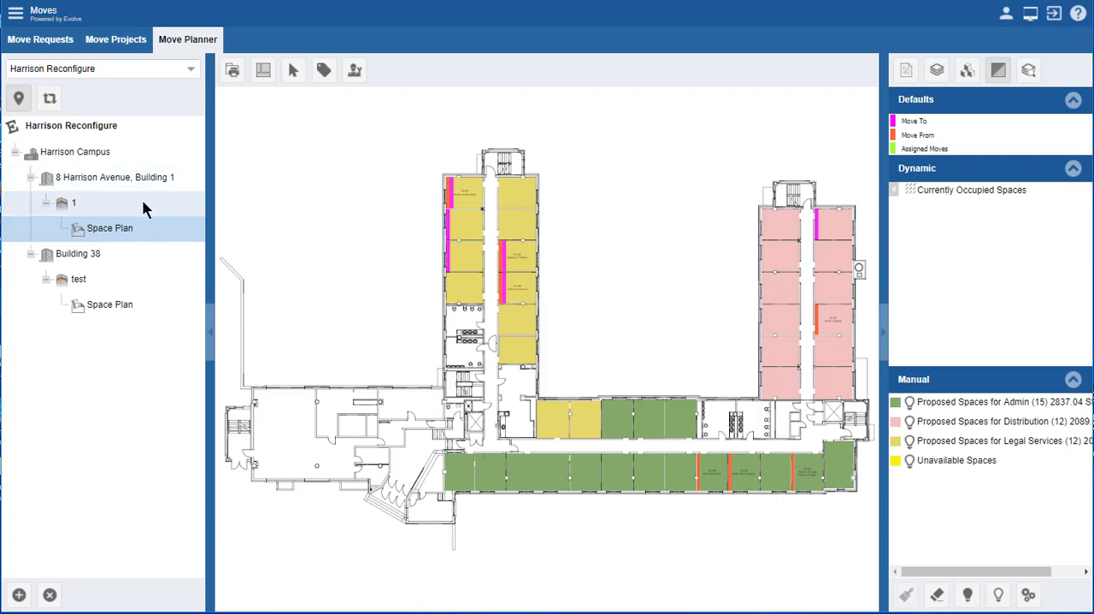
{"action": "left_click", "coordinate": [108, 307]}
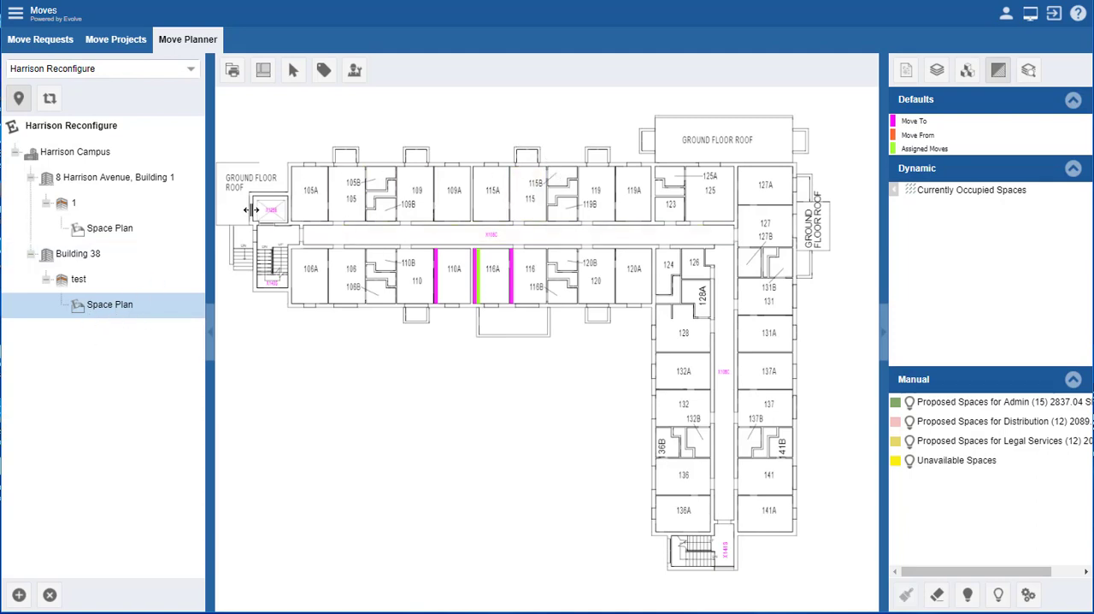
Step: Open the Harrison Reconfigure project's Moves list and examine its target dates, occupants, assets and move-from locations
{"action": "left_click", "coordinate": [357, 71]}
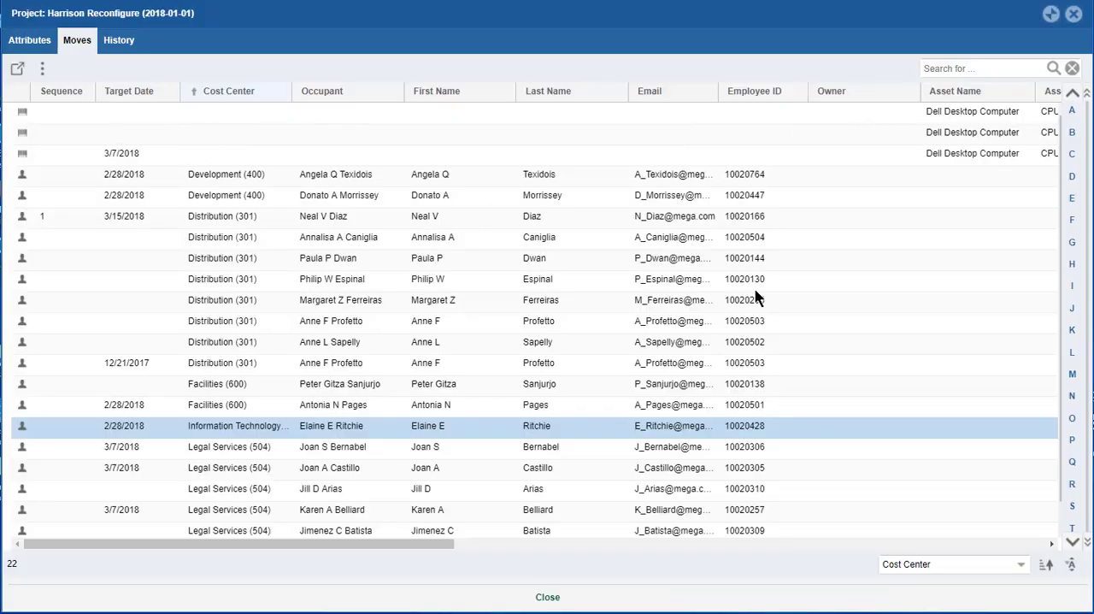
{"action": "scroll", "coordinate": [380, 536], "scroll_direction": "down", "scroll_amount": 1}
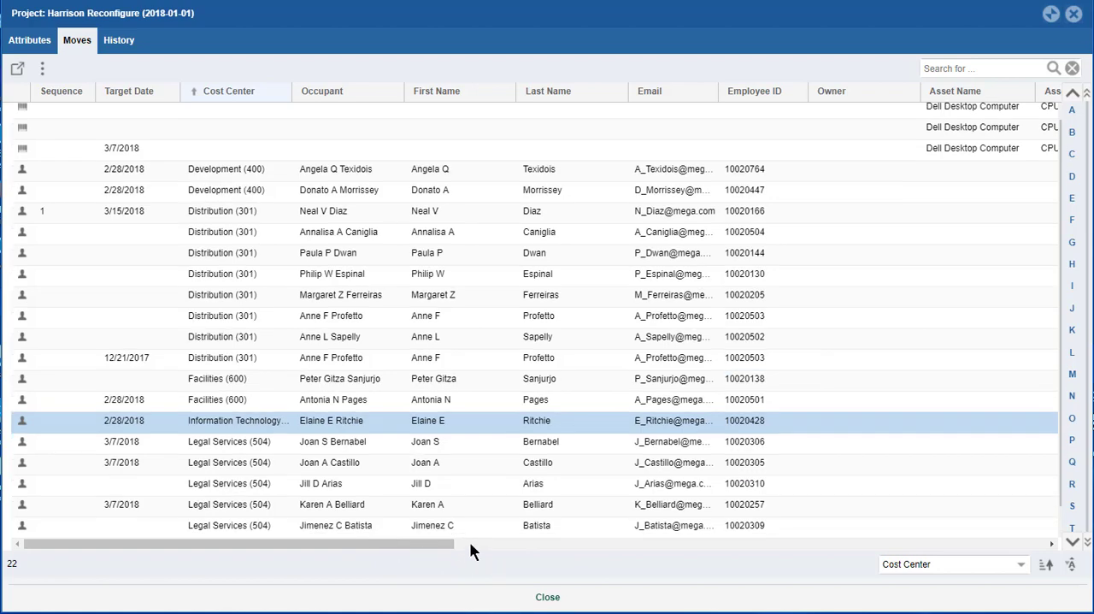
{"action": "left_click_drag", "start_coordinate": [459, 544], "coordinate": [699, 575]}
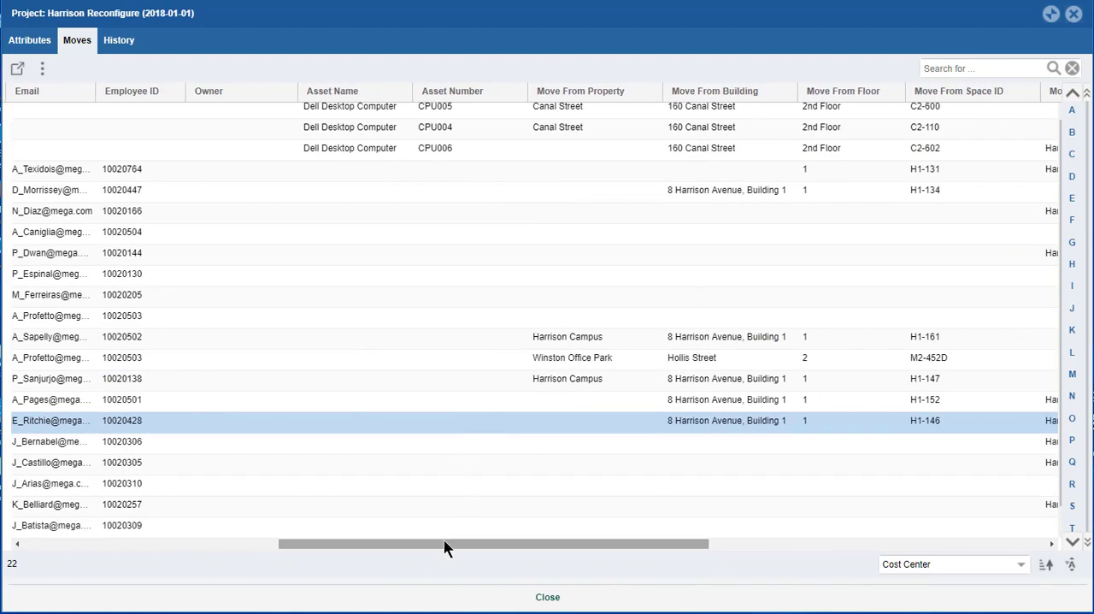
{"action": "left_click_drag", "start_coordinate": [447, 544], "coordinate": [162, 550]}
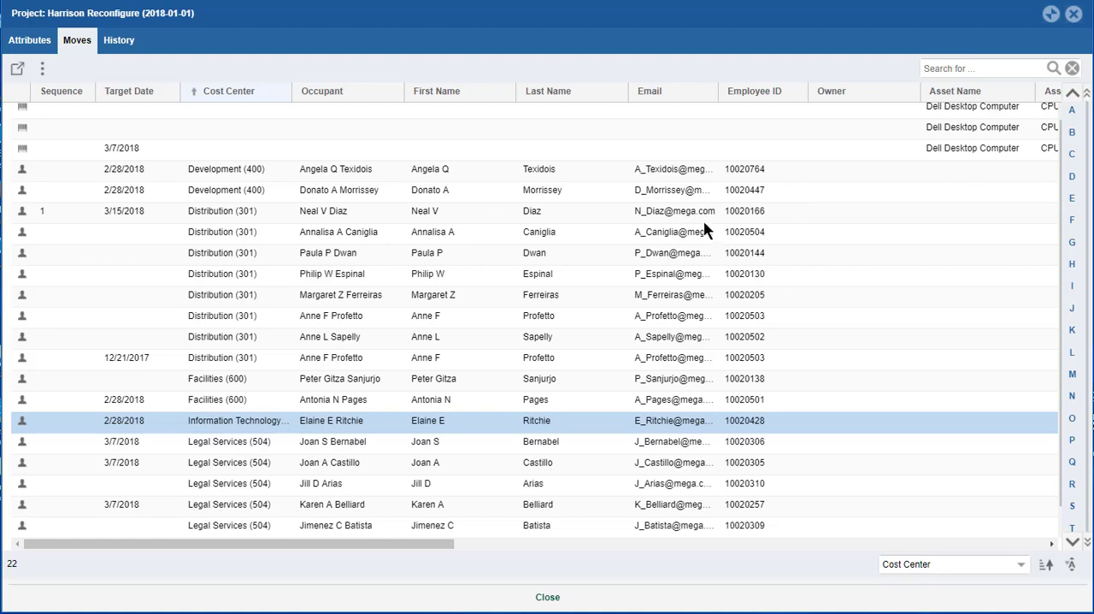
{"action": "left_click_drag", "start_coordinate": [378, 544], "coordinate": [432, 515]}
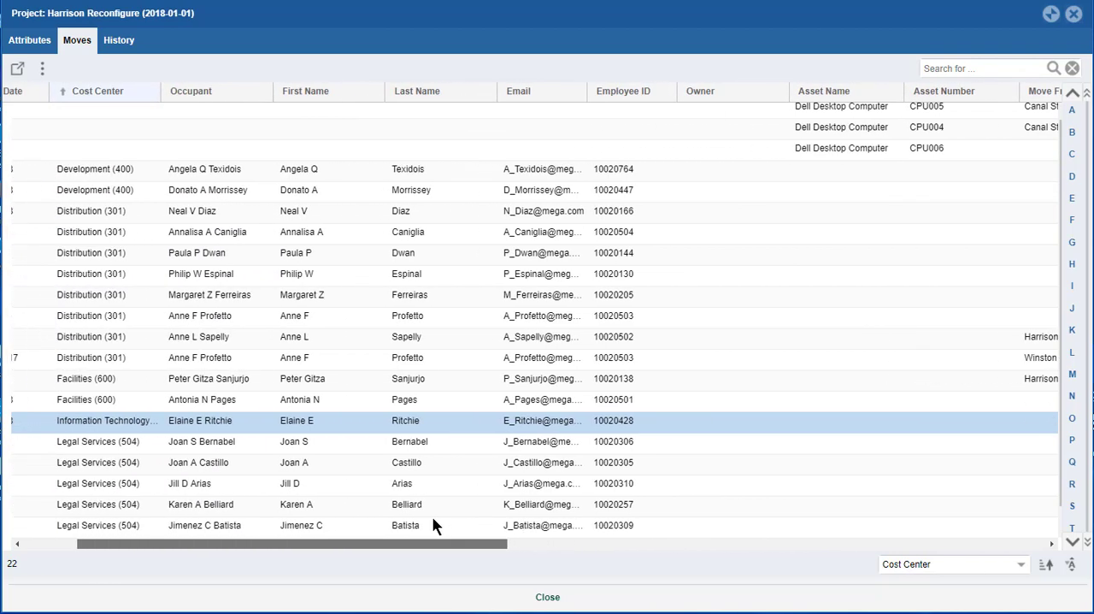
Step: Select the moves from asset CPU005 through the first Facilities (600) occupant and show the actions available for them
{"action": "left_click", "coordinate": [330, 108]}
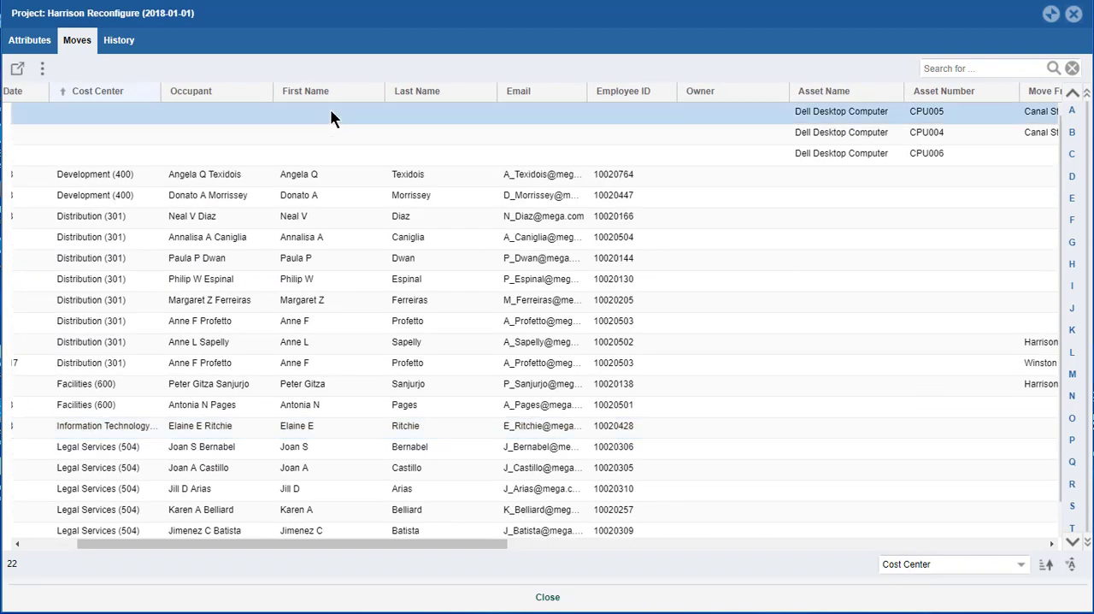
{"action": "left_click", "coordinate": [288, 384], "text": "shift"}
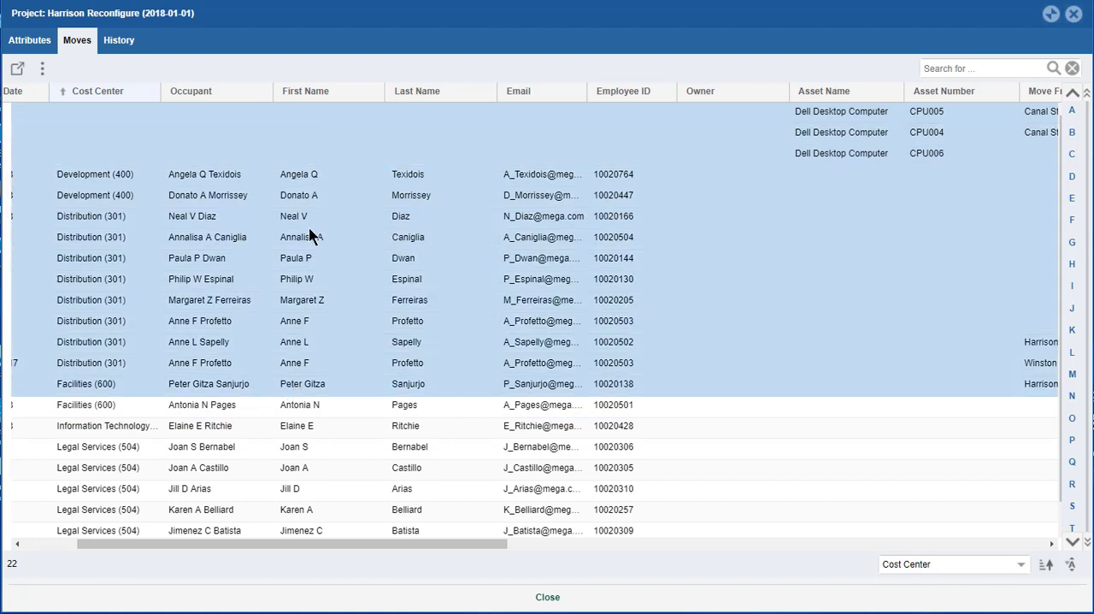
{"action": "left_click", "coordinate": [42, 68]}
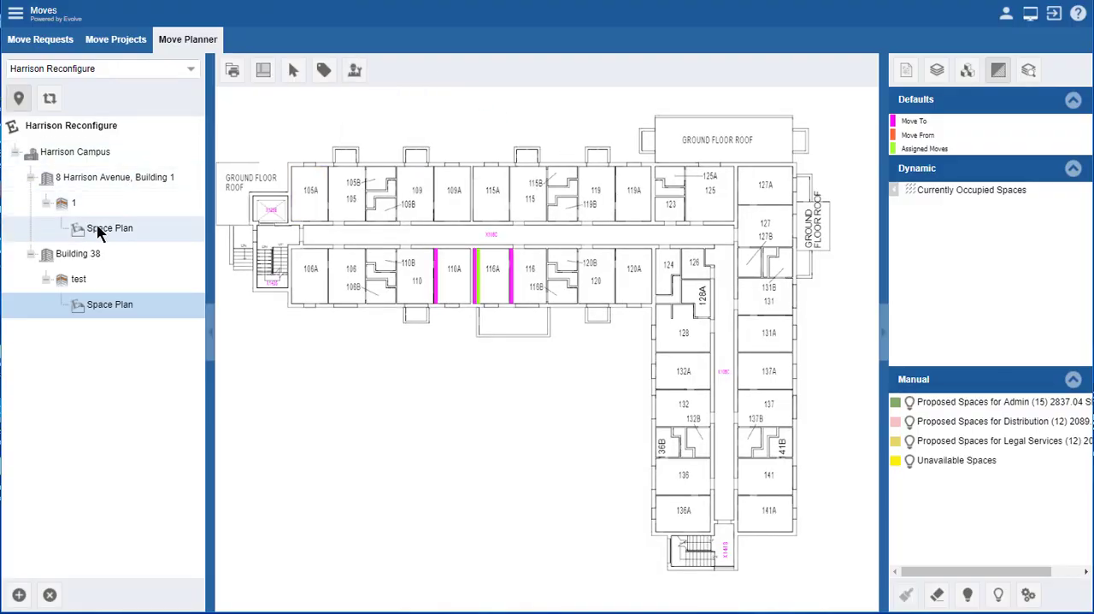
Step: Display the space plan of floor 1 in Building 1
{"action": "left_click", "coordinate": [99, 231]}
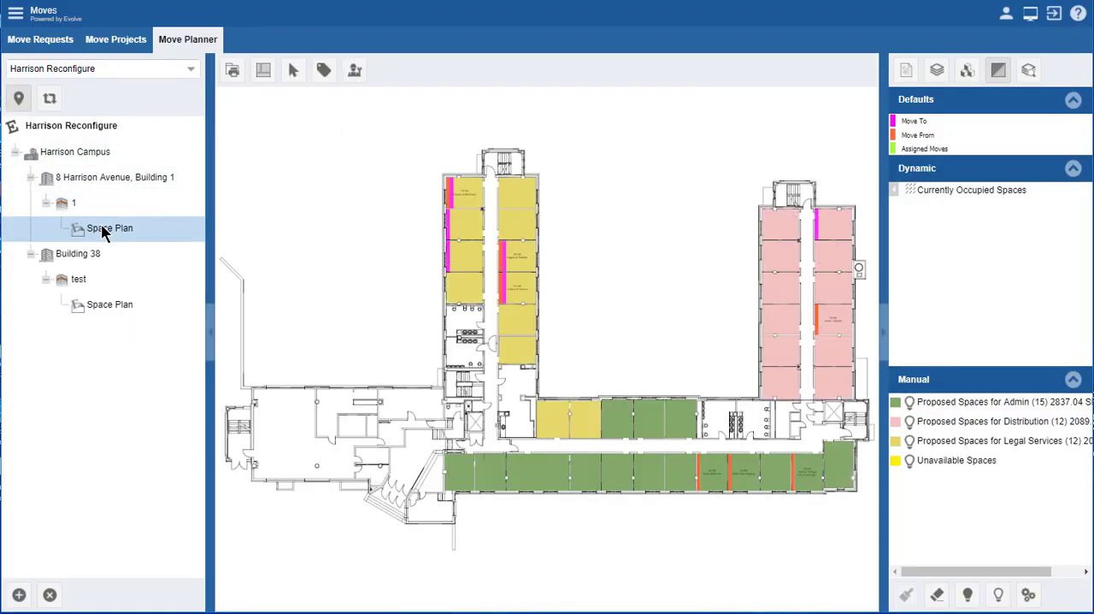